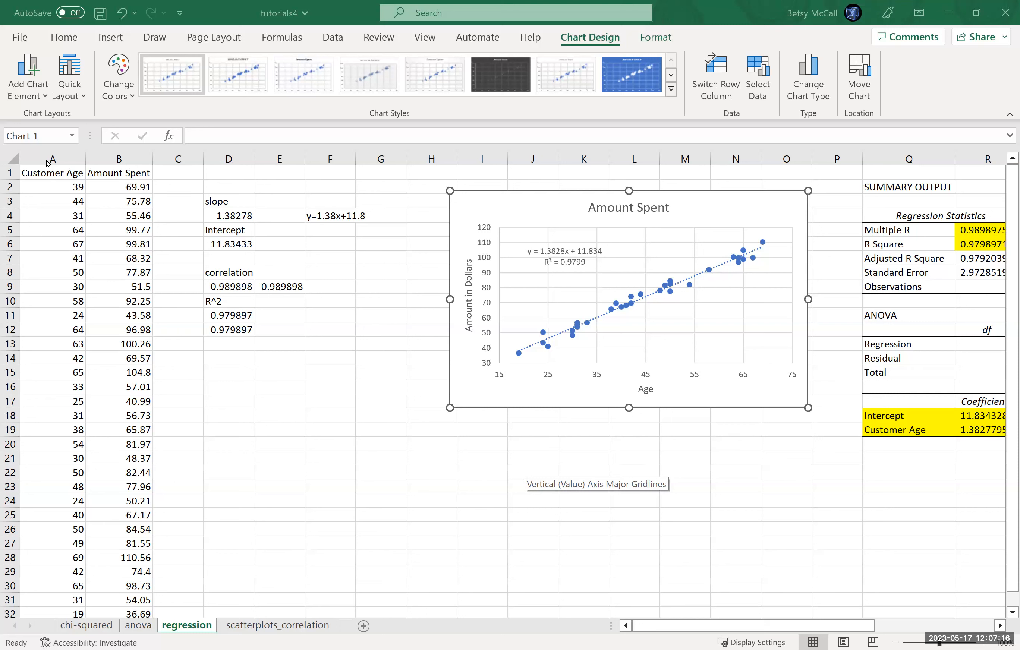
# Step: Copy the Customer Age and Amount Spent columns from the regression sheet into a new blank worksheet, starting at A1
pyautogui.click(82, 158)
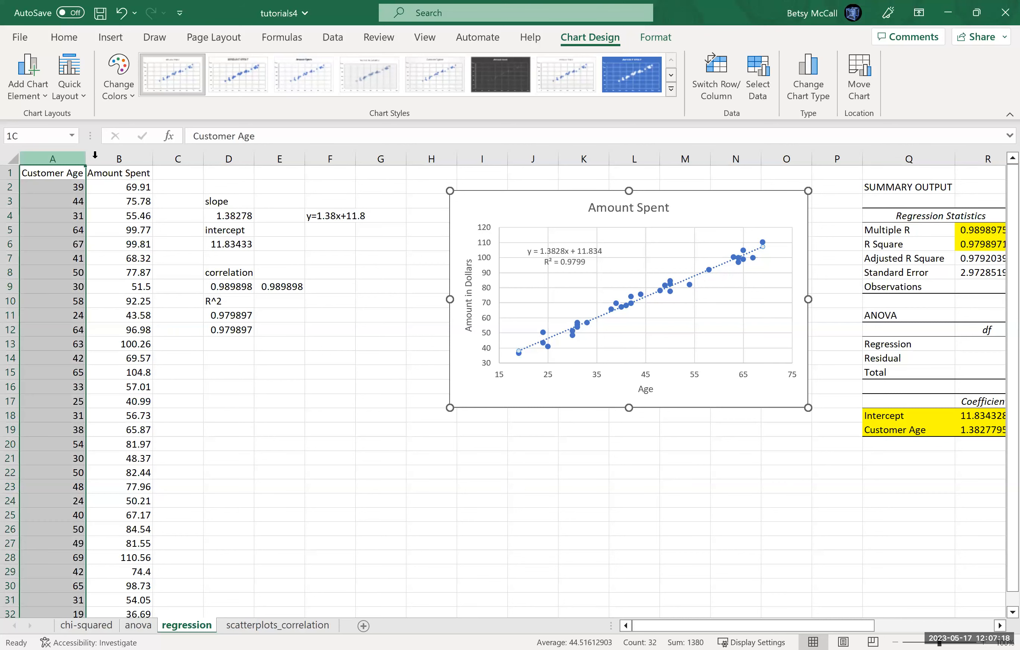
pyautogui.keyDown('shift'); pyautogui.click(119, 159); pyautogui.keyUp('shift')
pyautogui.hotkey('ctrl', 'c')
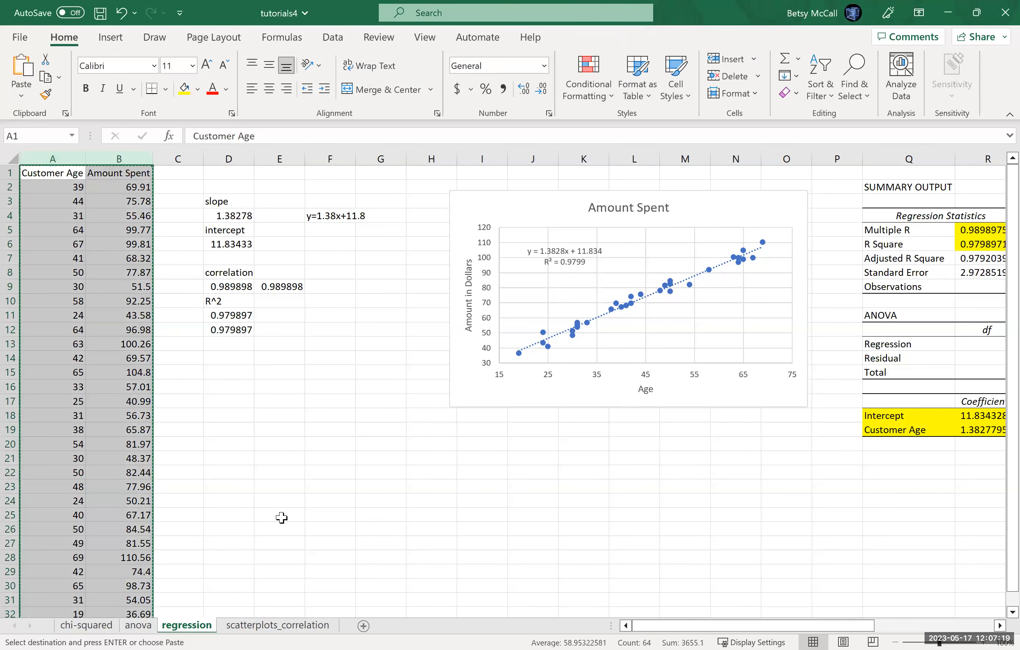
pyautogui.click(364, 624)
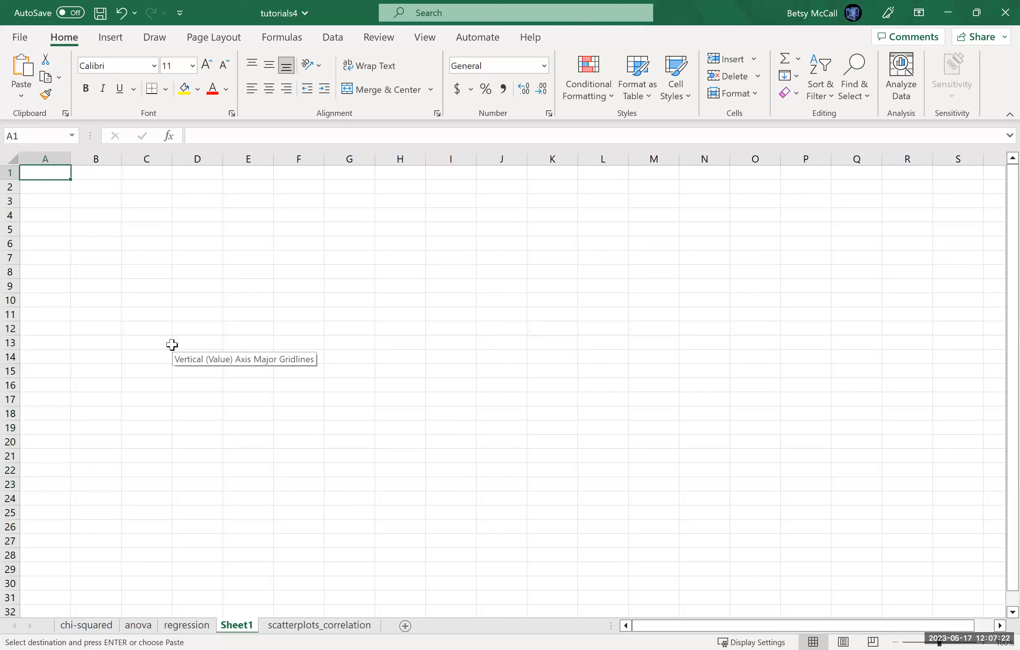
pyautogui.hotkey('ctrl', 'v')
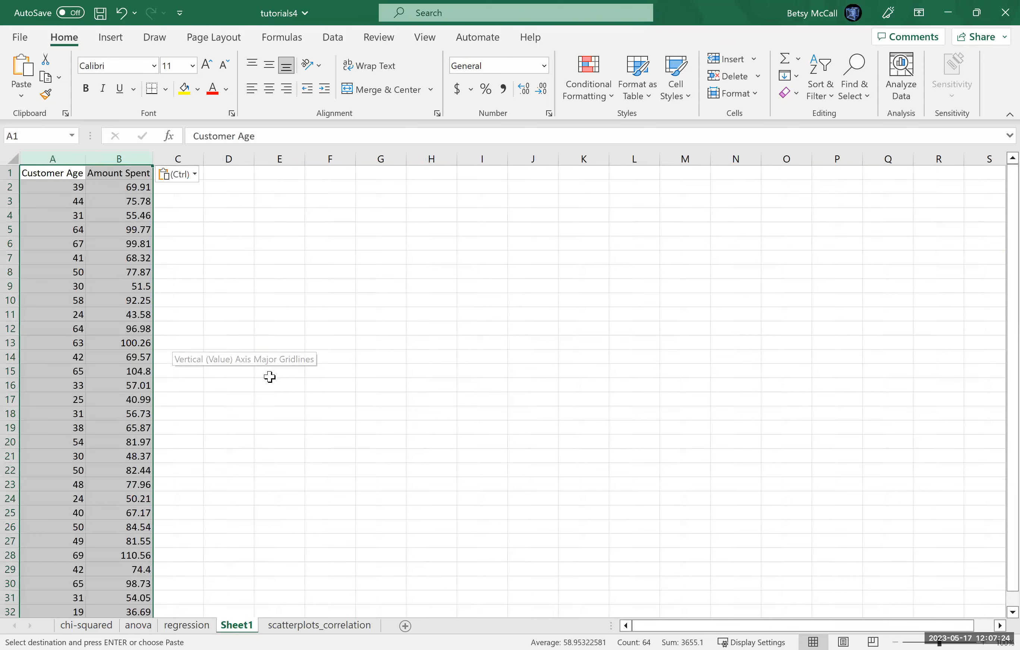
pyautogui.click(200, 626)
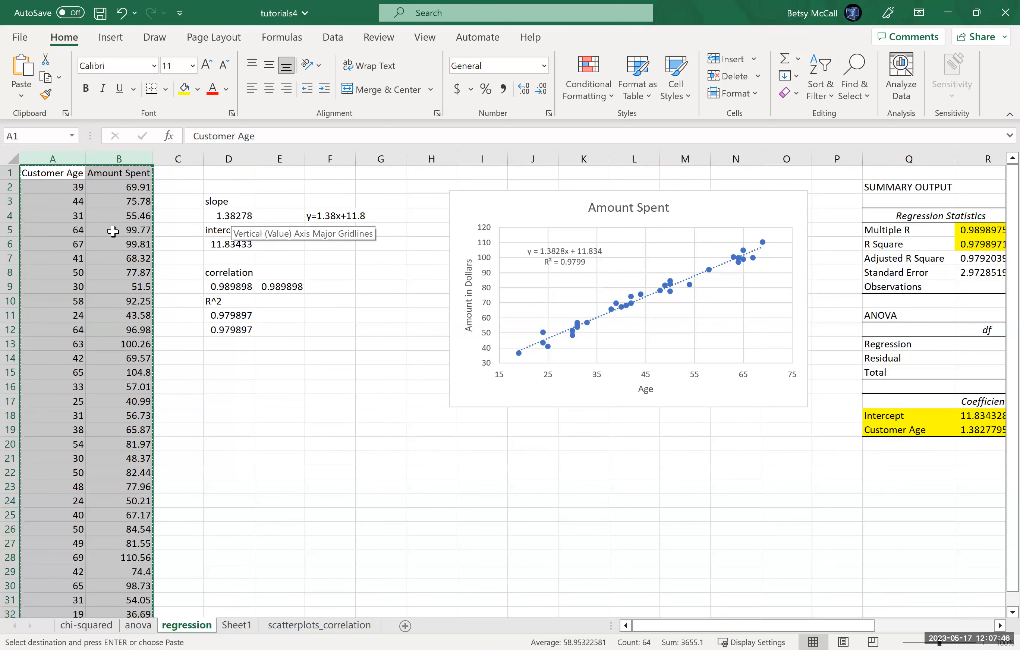
pyautogui.click(237, 627)
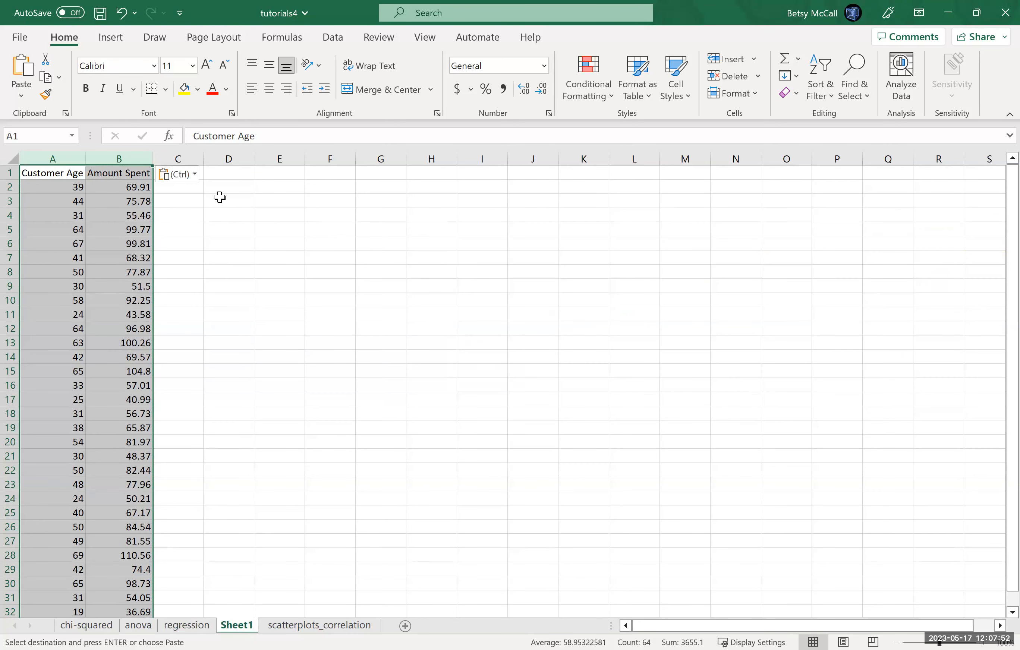
pyautogui.click(256, 201)
# Step: Enter the header "Predicted Y-values" in C1 and widen column C to fit it
pyautogui.click(186, 188)
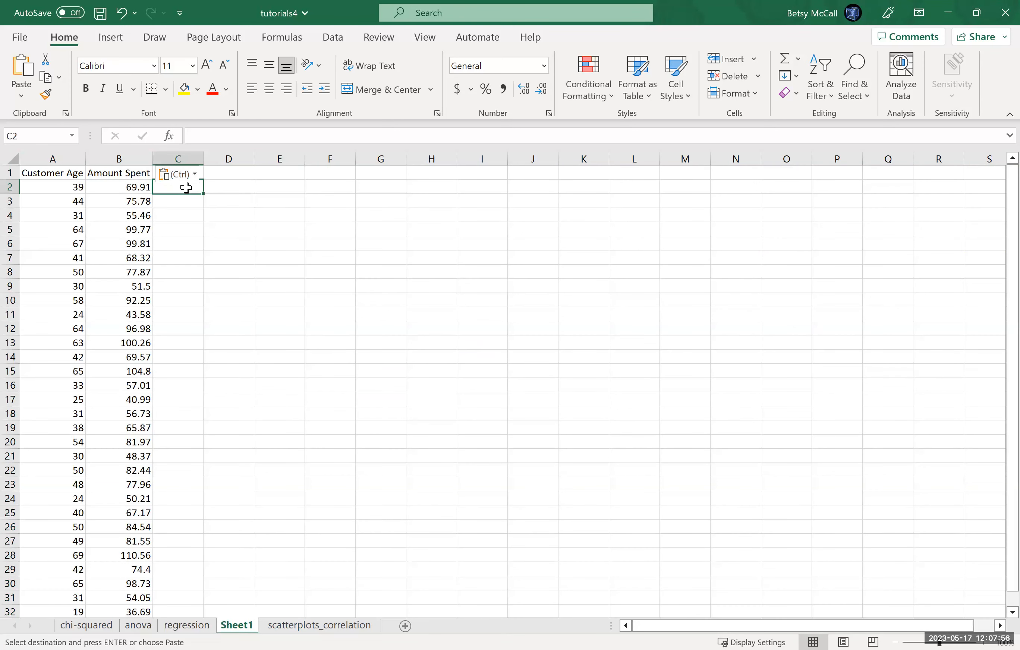
pyautogui.press('Up')
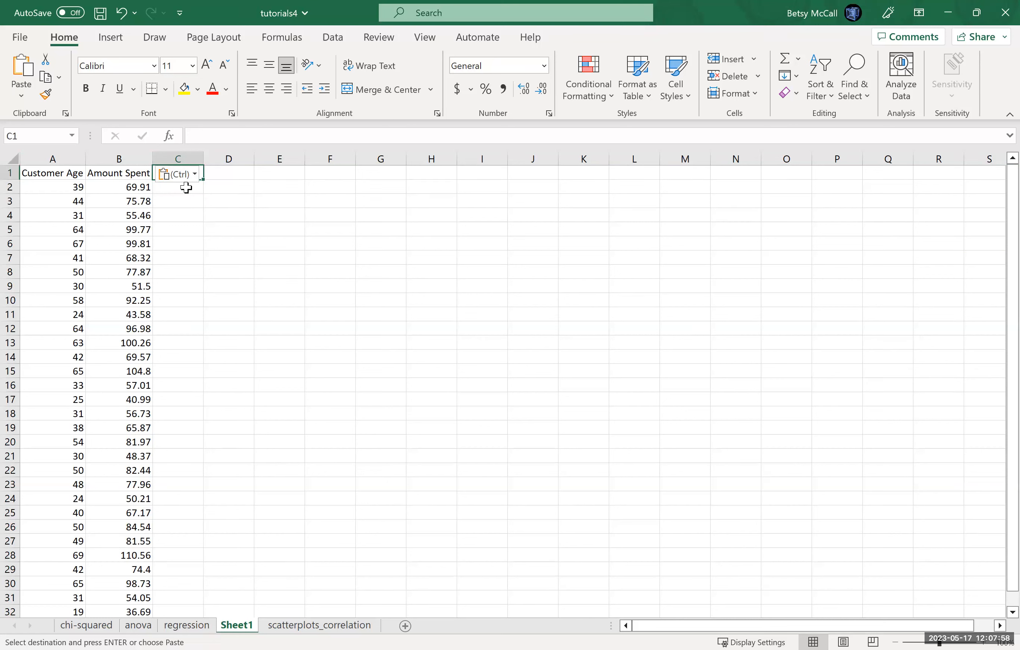
pyautogui.write('Predicted ')
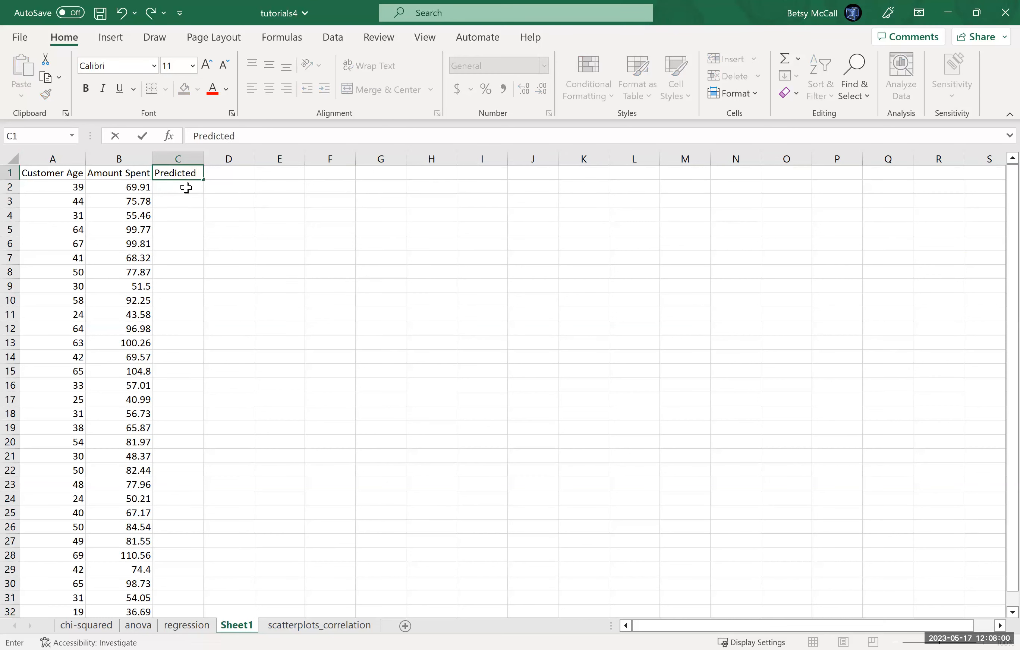
pyautogui.write('Y-values')
pyautogui.click(187, 188)
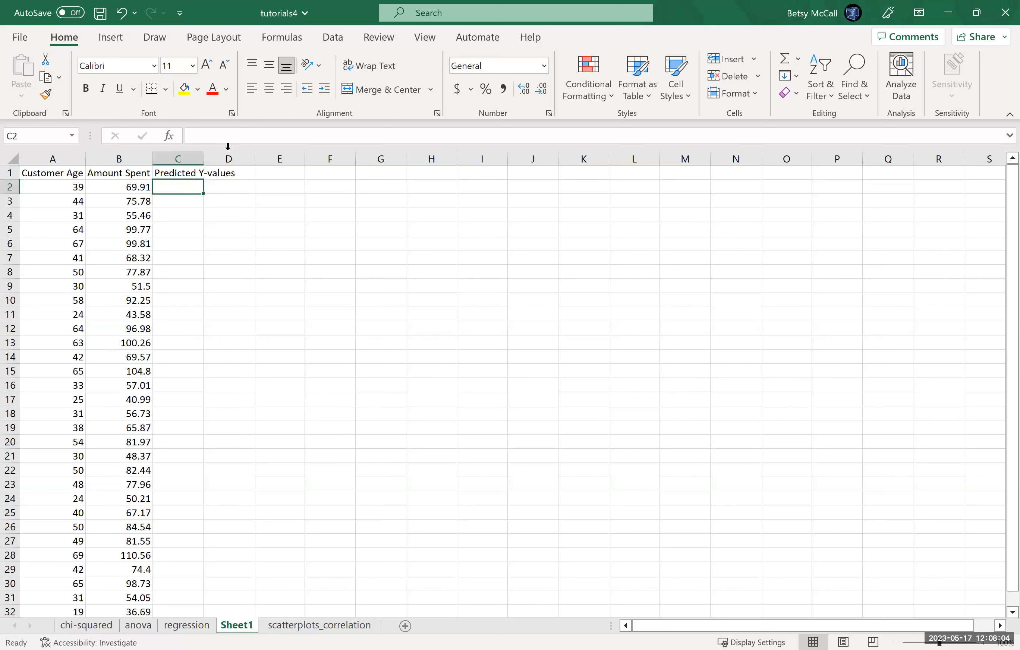
pyautogui.moveTo(203, 158); pyautogui.dragTo(243, 293)
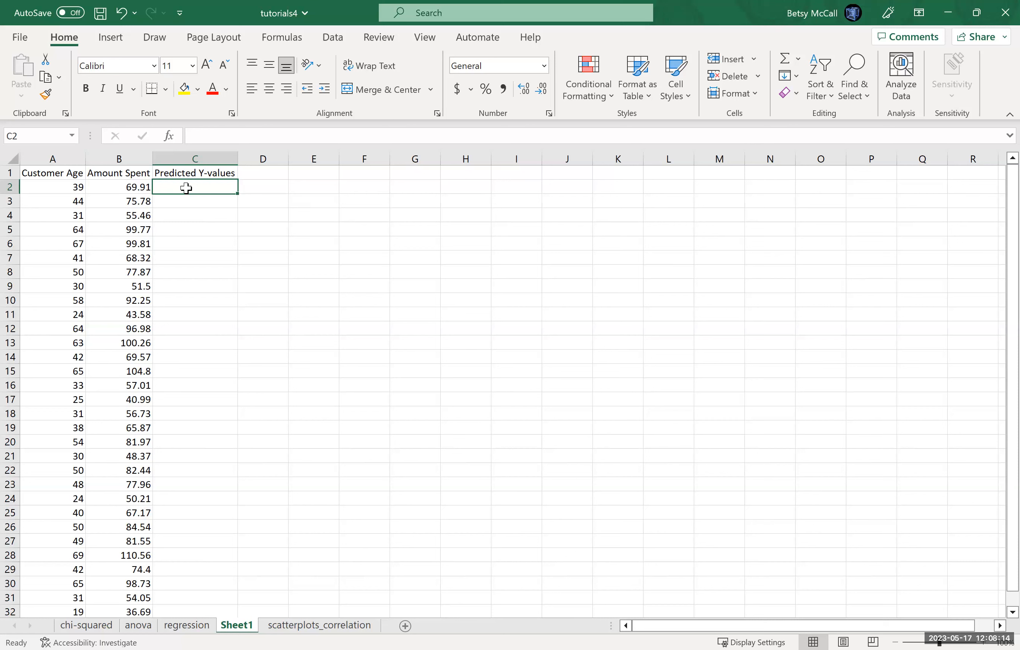
# Step: Begin a formula in C2 of Sheet1 that multiplies the slope in regression!D4 by the customer age in Sheet1!A2
pyautogui.write('=')
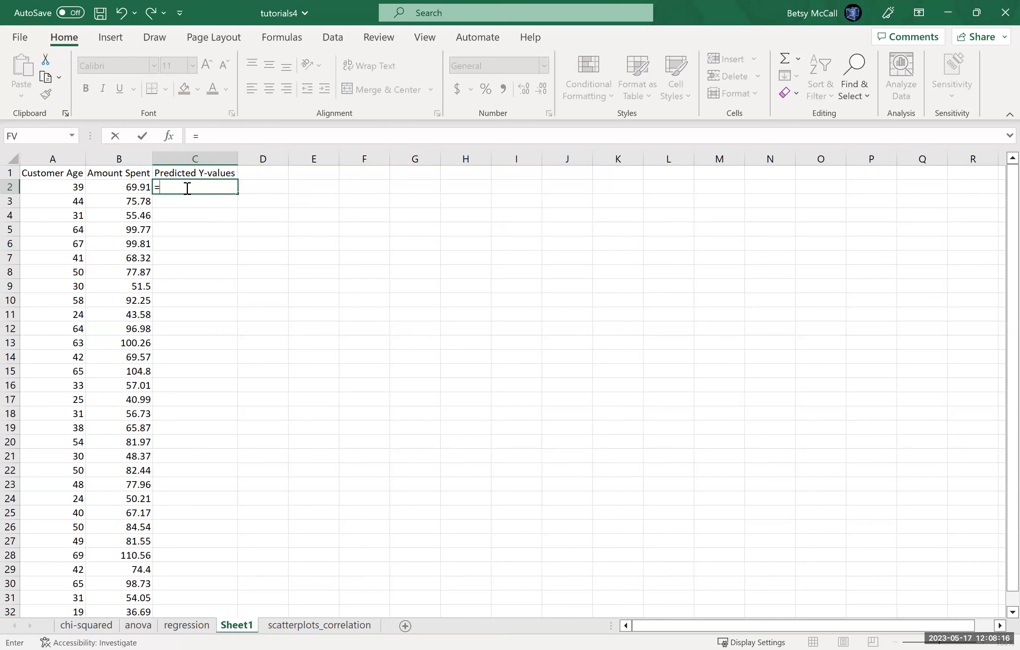
pyautogui.click(186, 627)
pyautogui.click(234, 215)
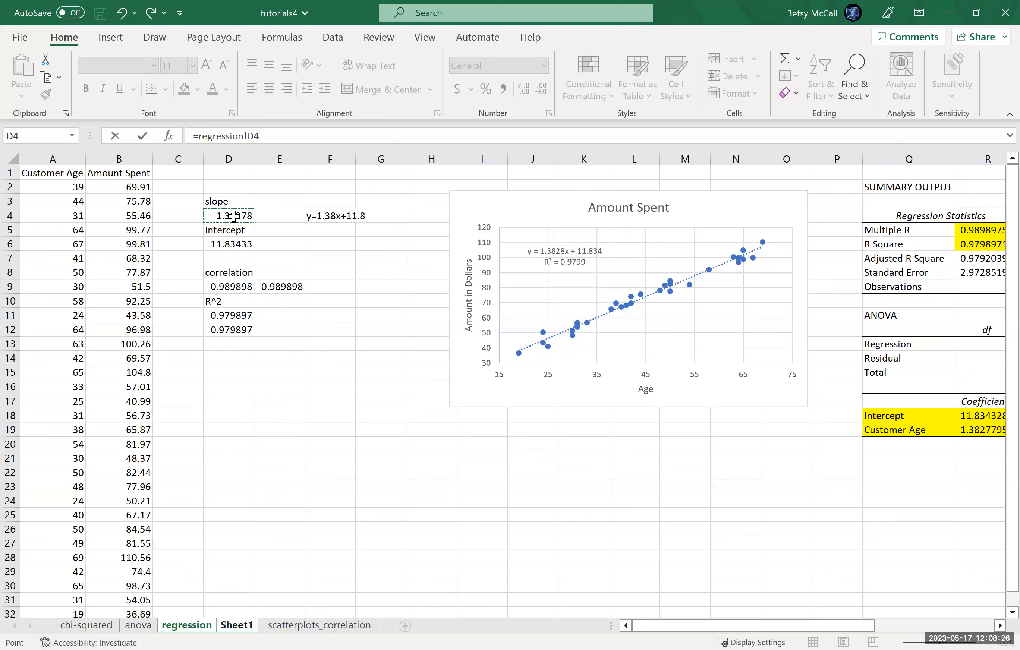
pyautogui.click(243, 628)
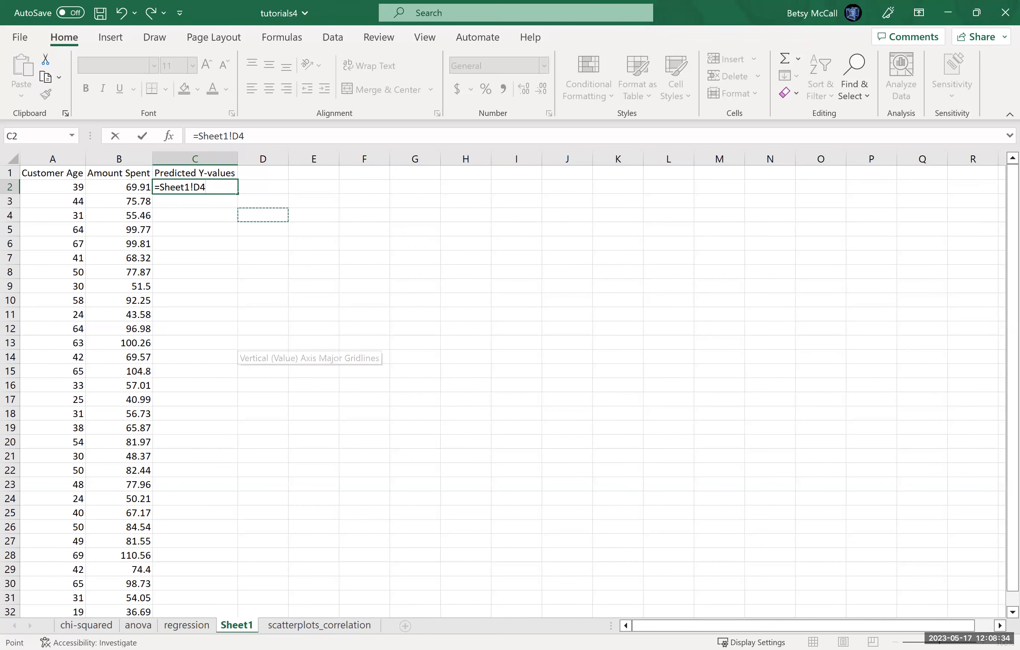
pyautogui.click(191, 629)
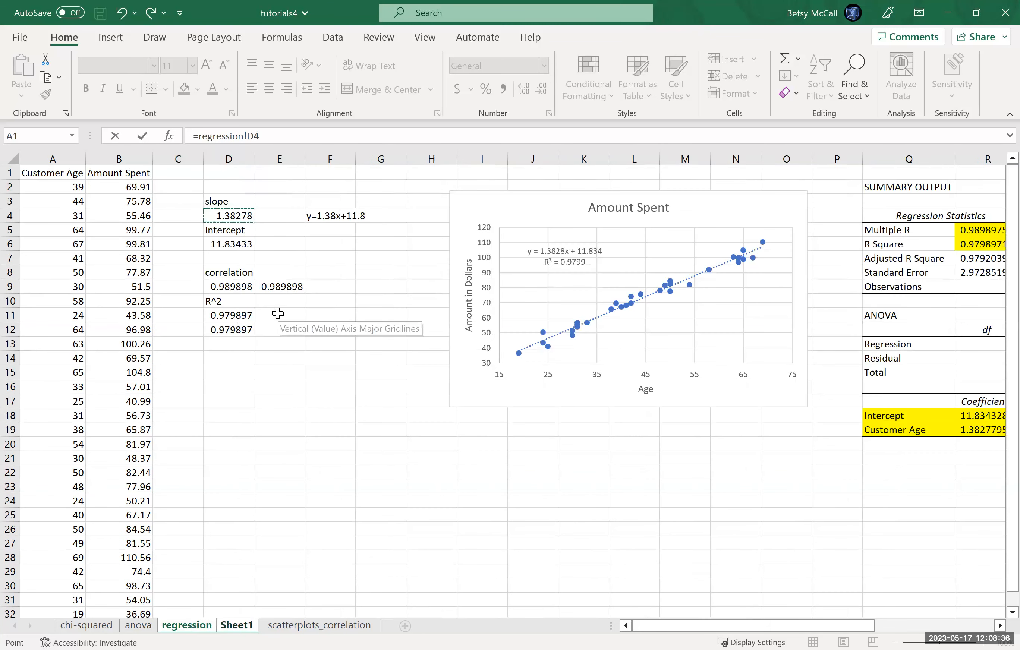
pyautogui.click(238, 214)
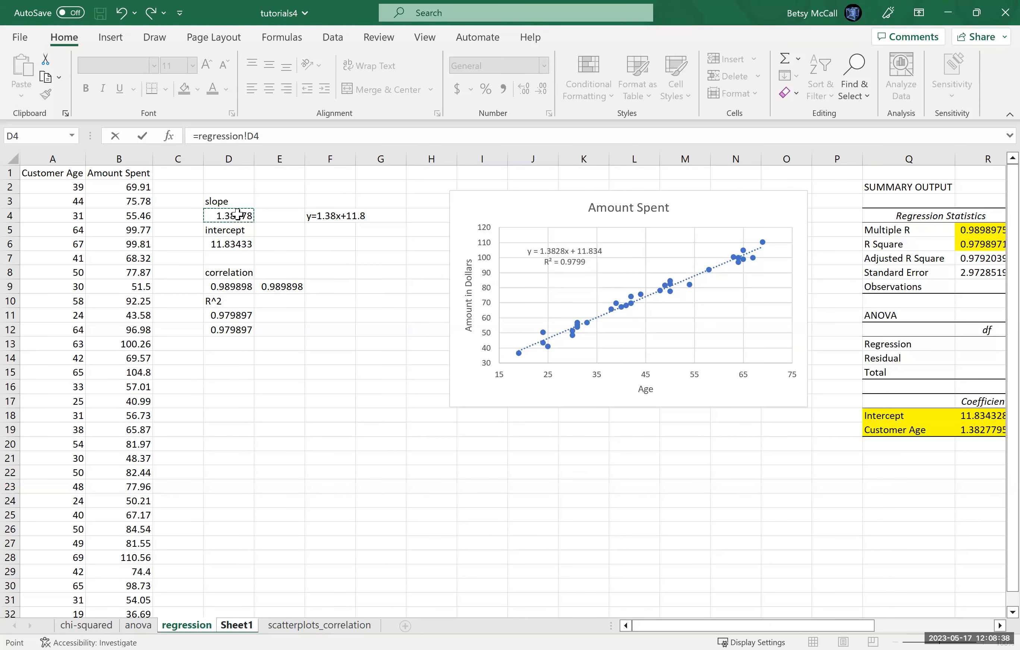
pyautogui.press('Return')
pyautogui.click(237, 625)
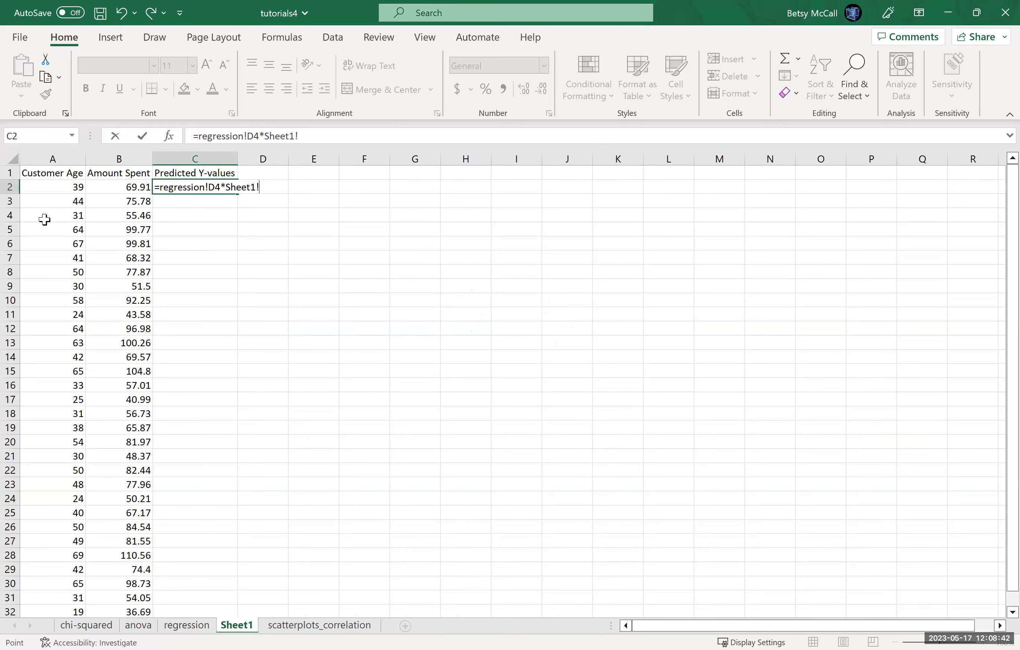
pyautogui.click(60, 187)
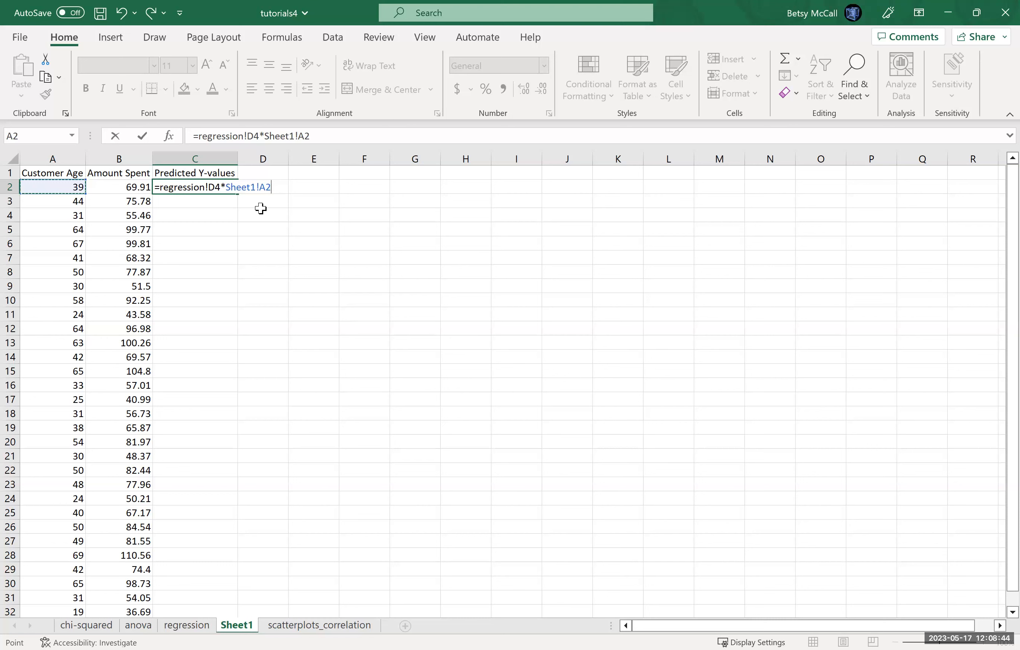
# Step: Make the slope reference in the C2 formula absolute as regression!$D$4
pyautogui.click(249, 136)
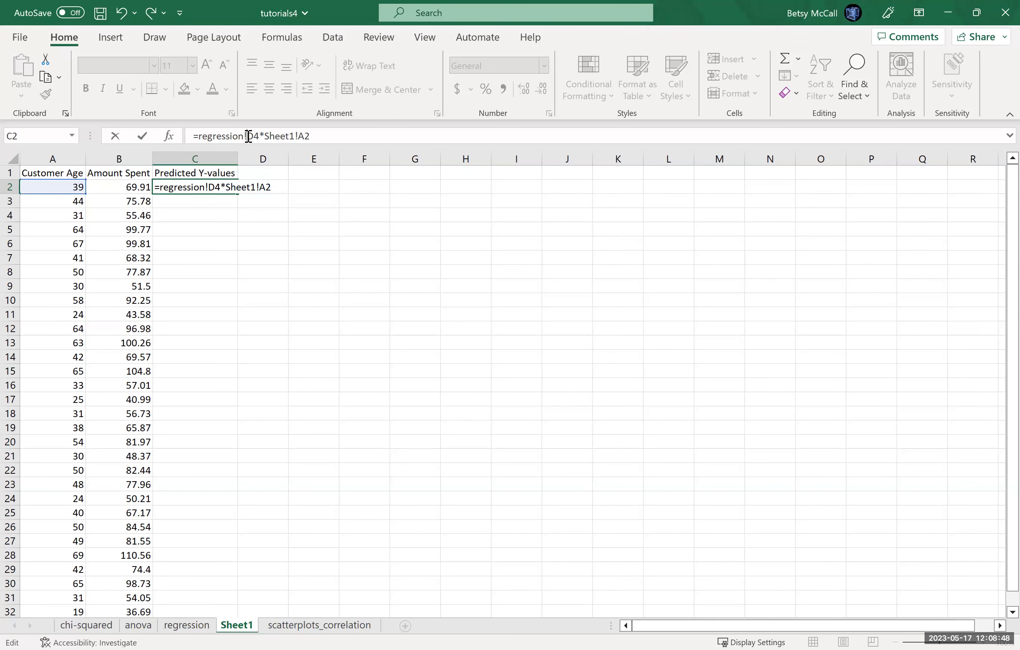
pyautogui.write('$')
pyautogui.press('Right')
pyautogui.write('$')
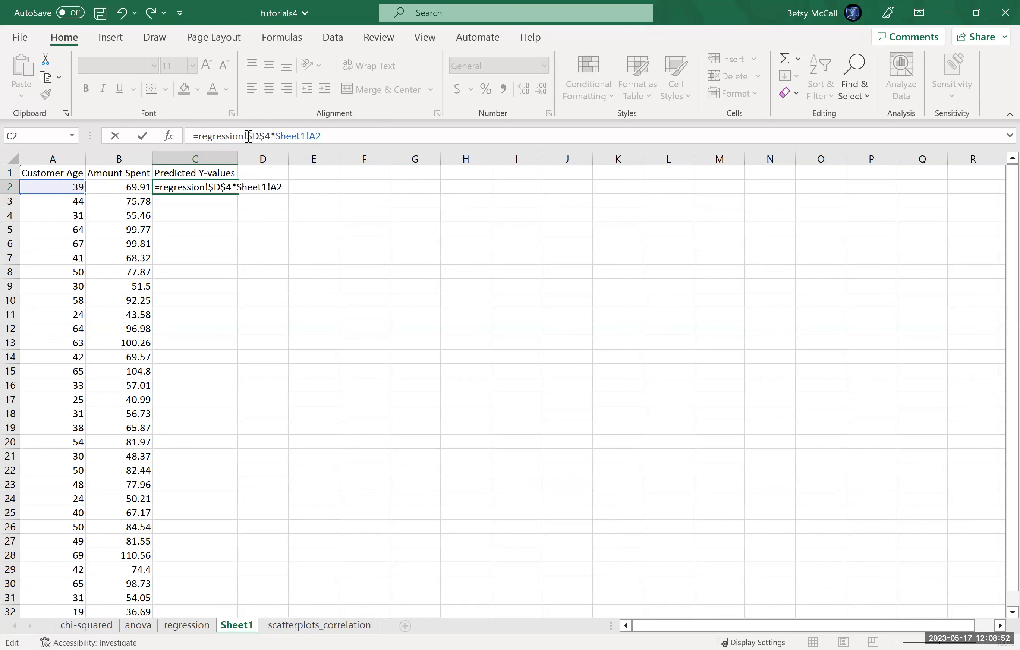
# Step: Complete the C2 formula by adding the intercept as the absolute reference regression!$D$6
pyautogui.click(343, 132)
pyautogui.click(188, 626)
pyautogui.click(234, 244)
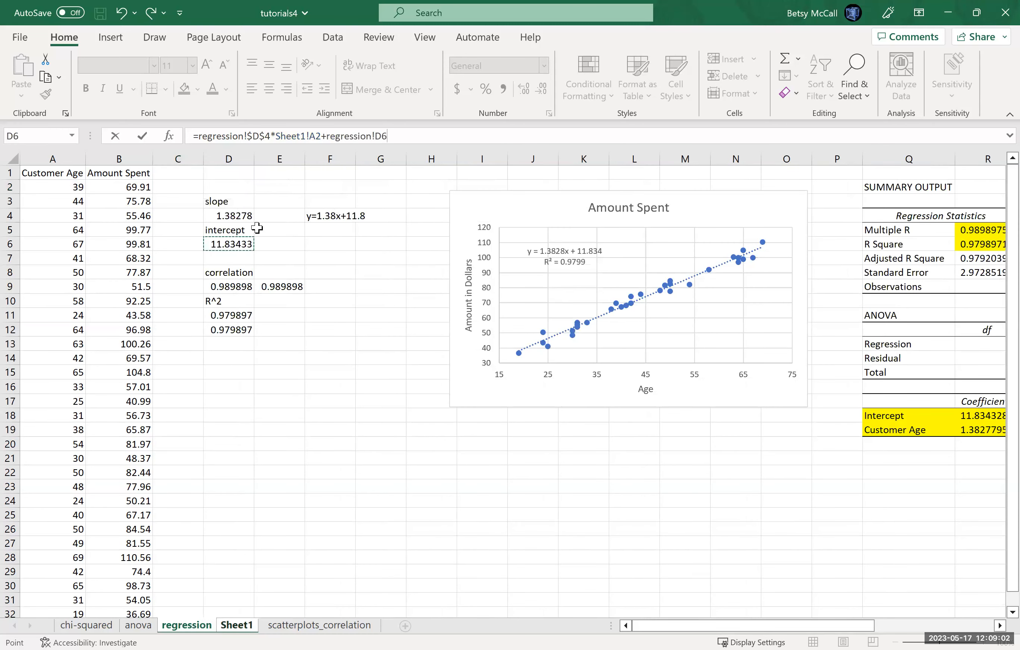
pyautogui.click(379, 134)
pyautogui.write('$D$')
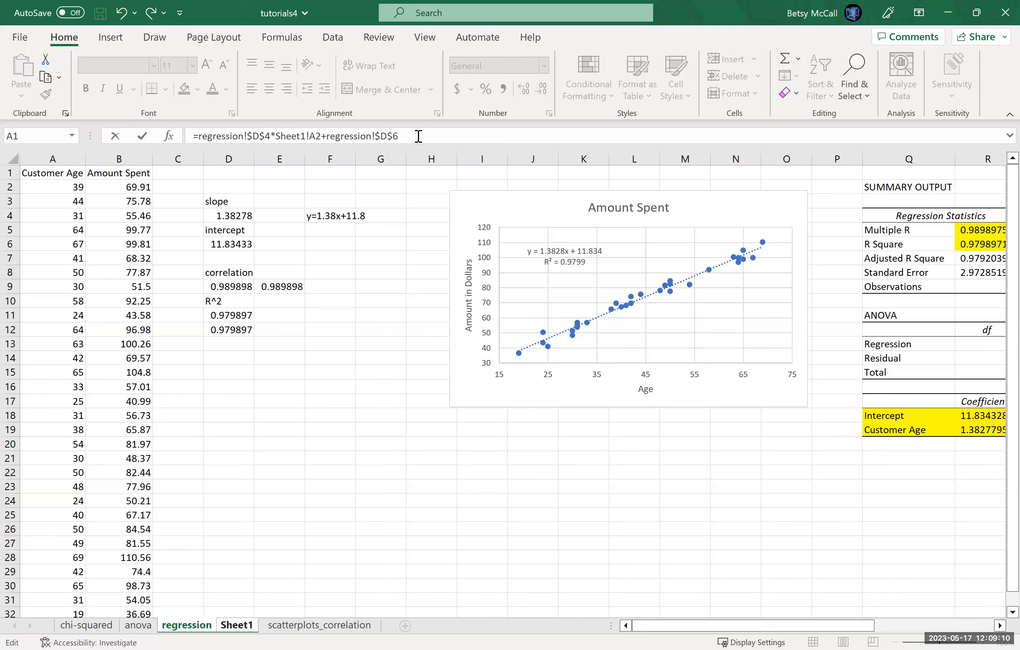
pyautogui.press('Return')
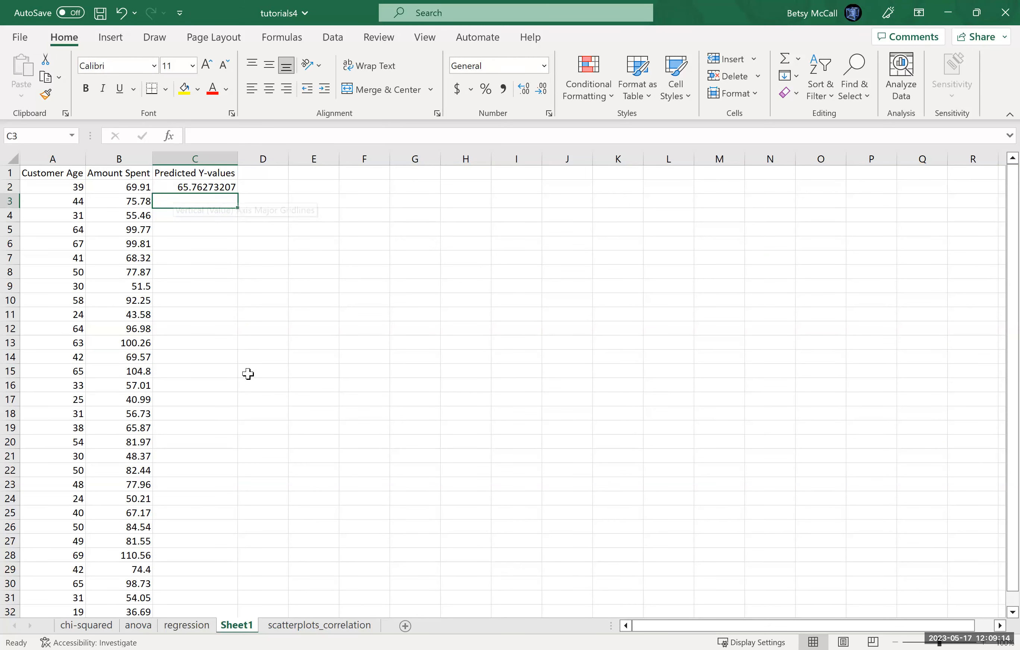
# Step: Fill the prediction formula from C2 down to C32 and check the copied formula in C3
pyautogui.click(209, 185)
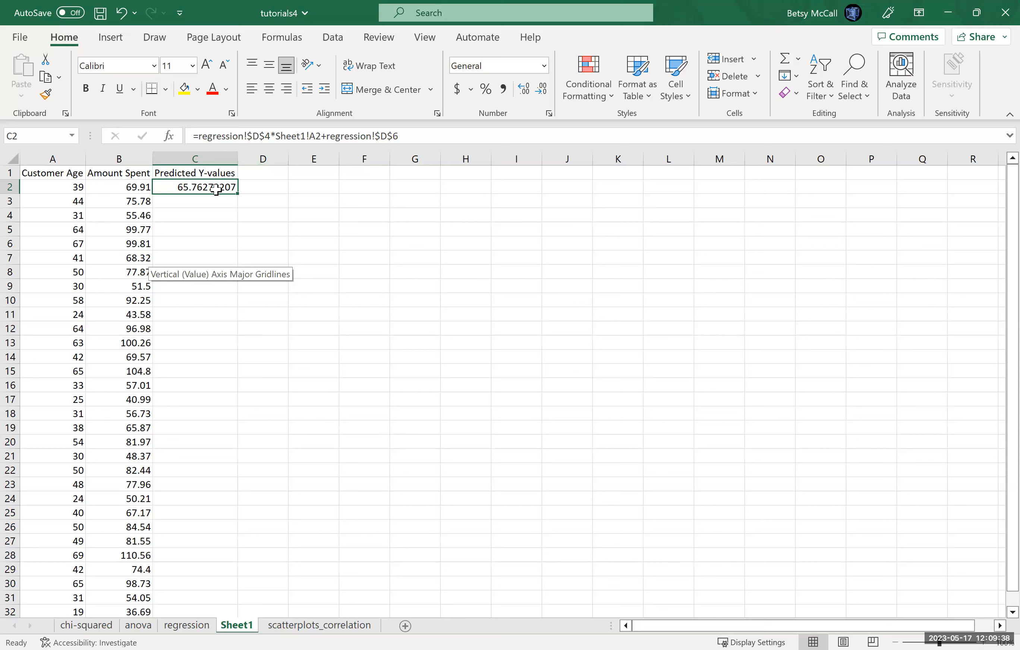
pyautogui.moveTo(235, 194); pyautogui.dragTo(213, 492)
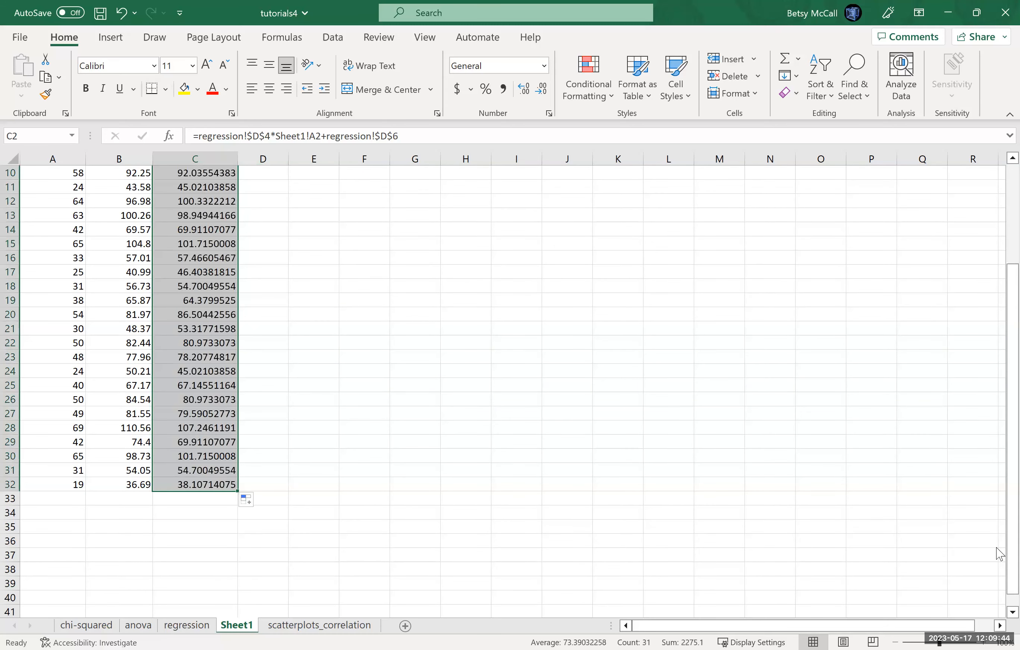
pyautogui.scroll(3, 1001, 246)
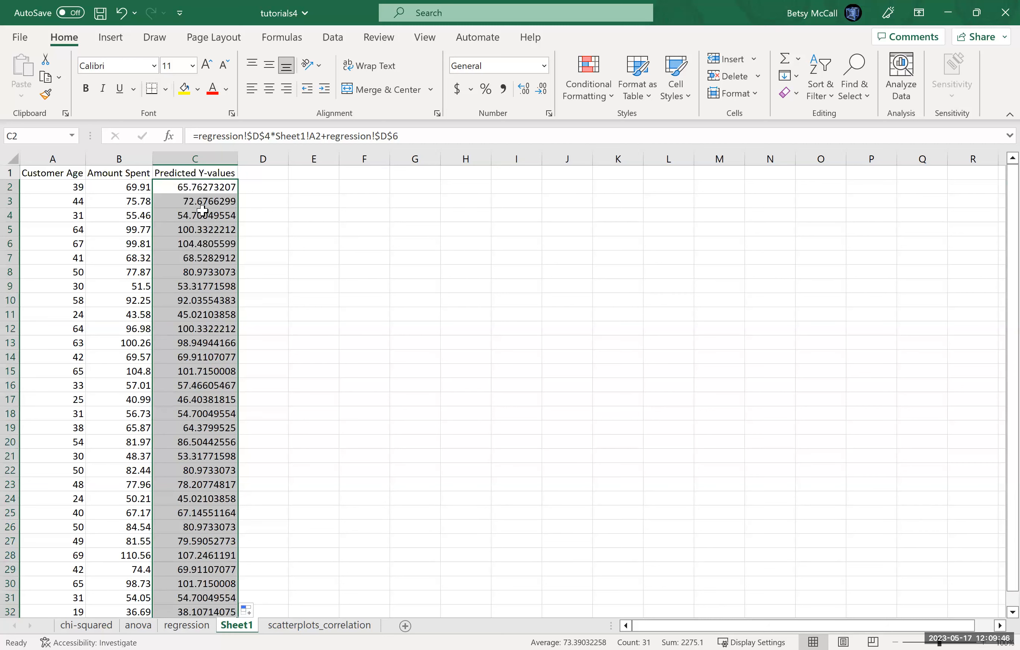
pyautogui.click(197, 200)
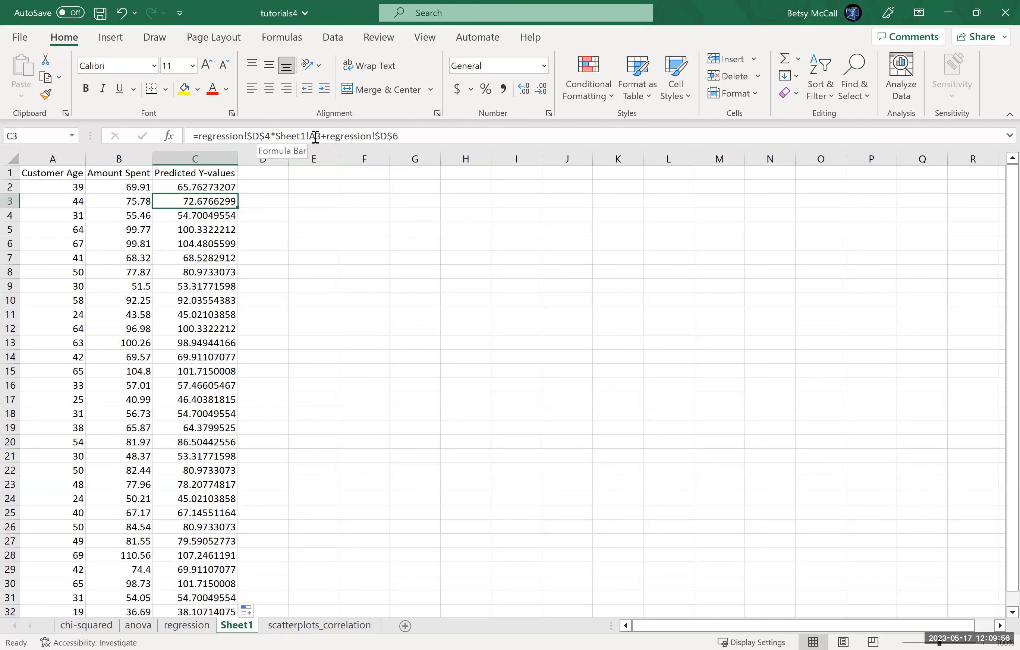
# Step: Format the predicted values in C2:C32 to show two decimal places
pyautogui.moveTo(193, 187); pyautogui.dragTo(212, 581)
pyautogui.click(542, 95)
pyautogui.click(542, 95)
pyautogui.click(542, 95)
pyautogui.click(542, 95)
pyautogui.click(542, 95)
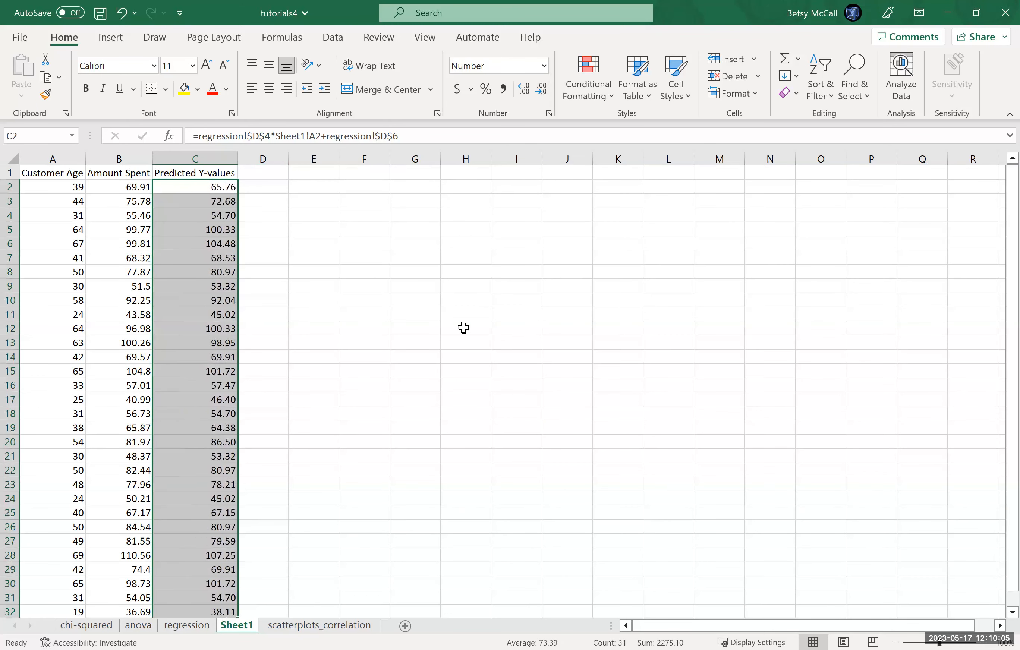
pyautogui.click(315, 342)
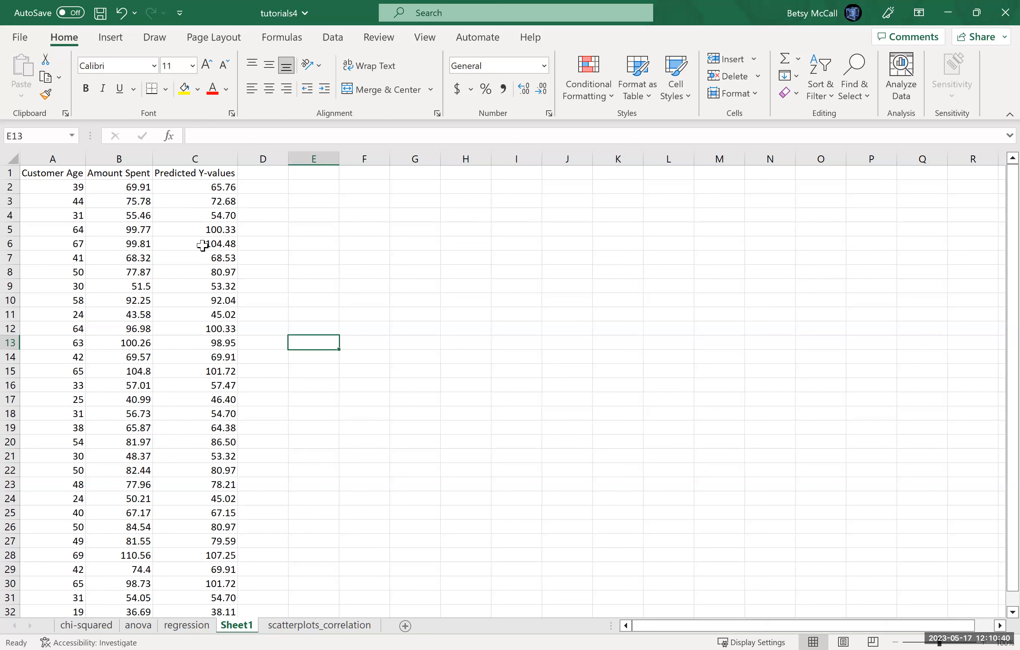
pyautogui.click(180, 627)
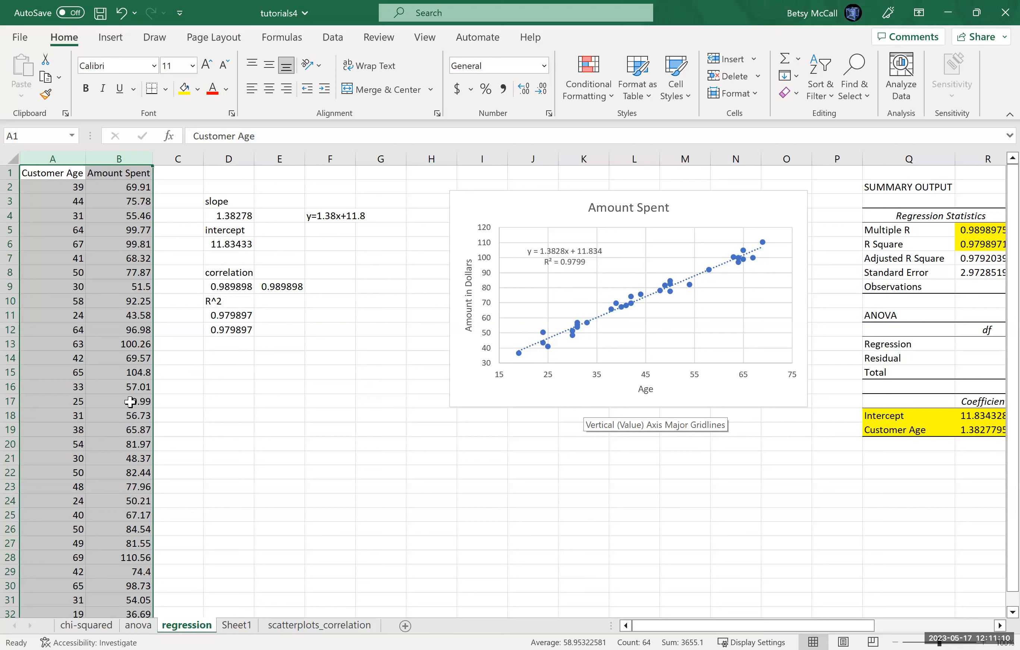
pyautogui.click(236, 626)
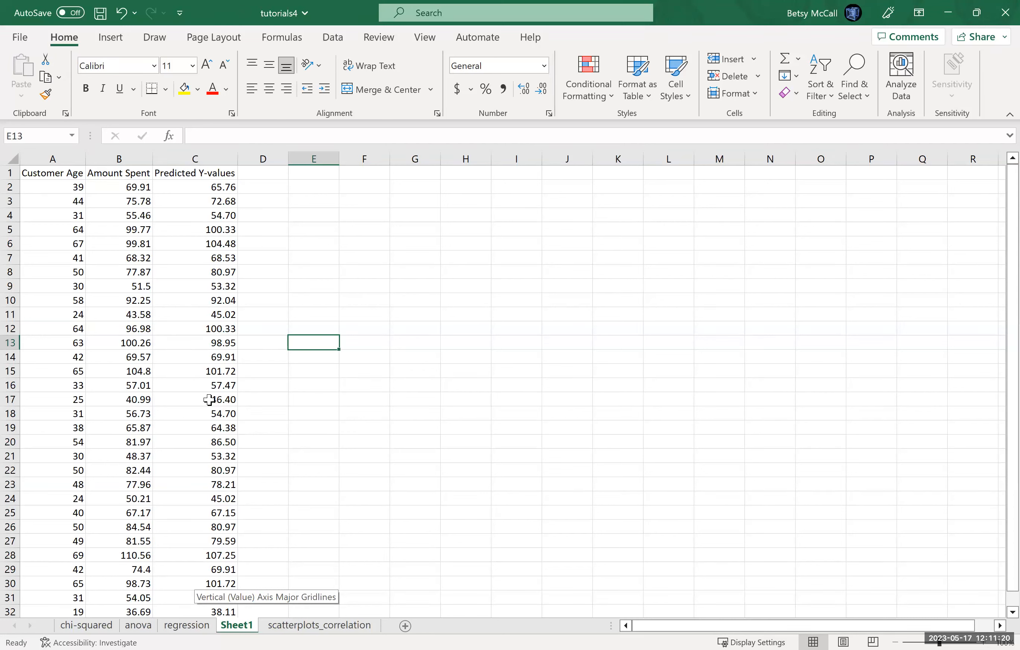
# Step: Insert the recommended scatter chart from columns A to C, plotting Amount Spent and Predicted Y-values against Customer Age
pyautogui.click(65, 154)
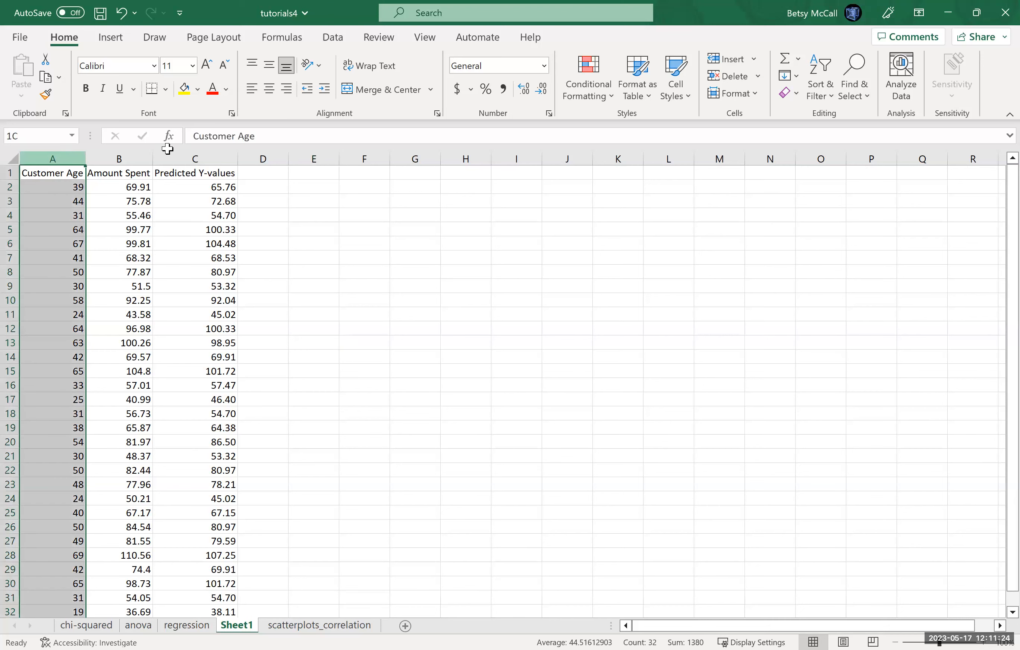
pyautogui.hotkey('ctrl', 'shift', 'Right')
pyautogui.click(113, 39)
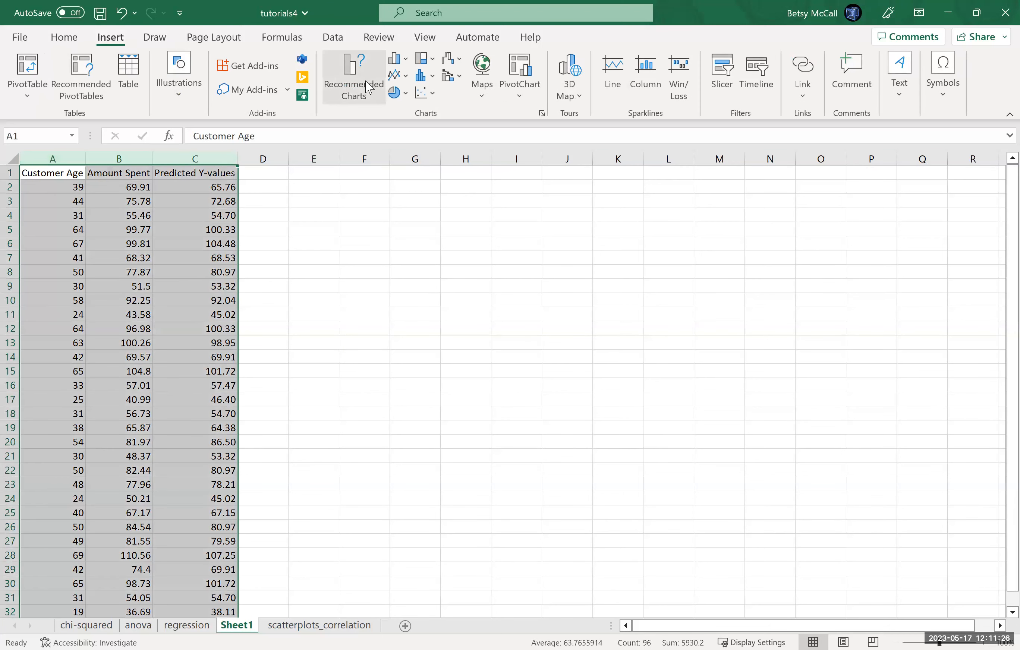
pyautogui.click(364, 90)
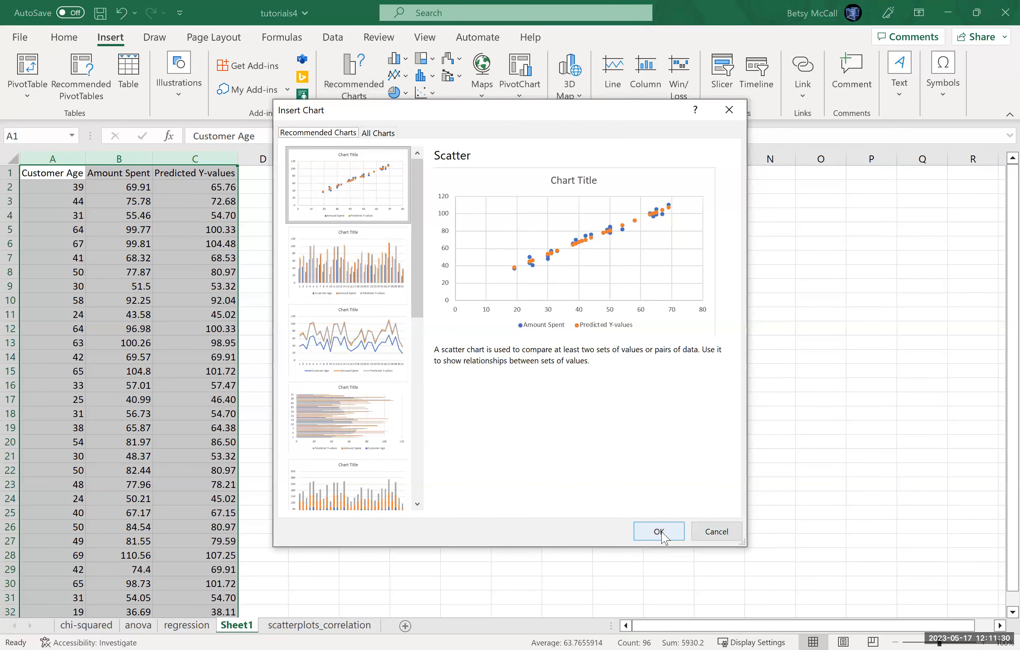
pyautogui.click(660, 533)
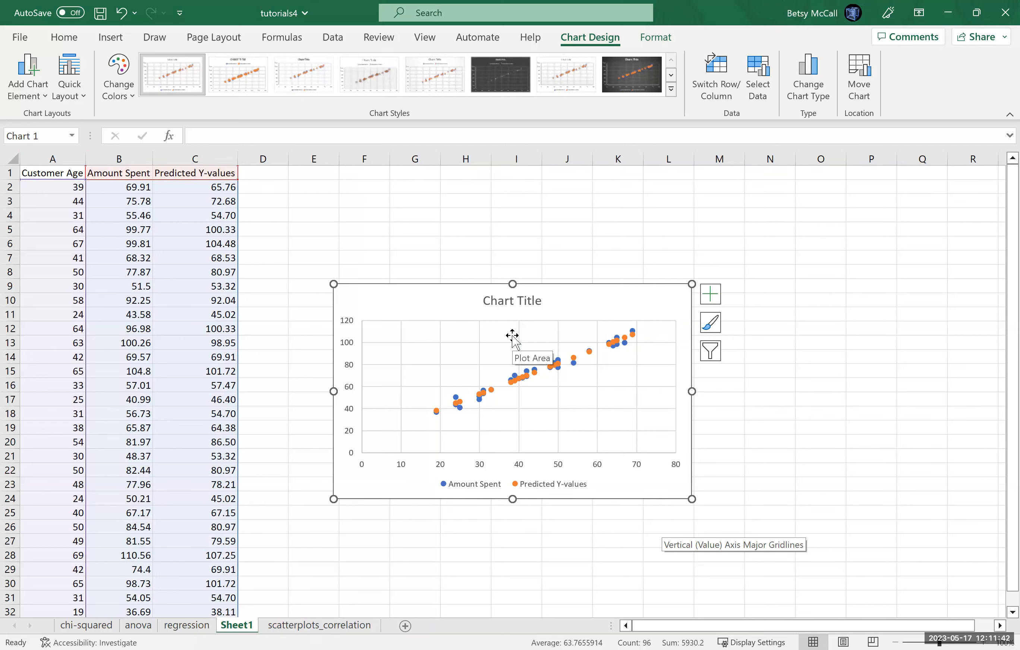
# Step: Move the scatter chart further away from the data columns and retitle it "Predicted vs. True Values"
pyautogui.moveTo(362, 298); pyautogui.dragTo(647, 207)
pyautogui.click(838, 204)
pyautogui.click(840, 205)
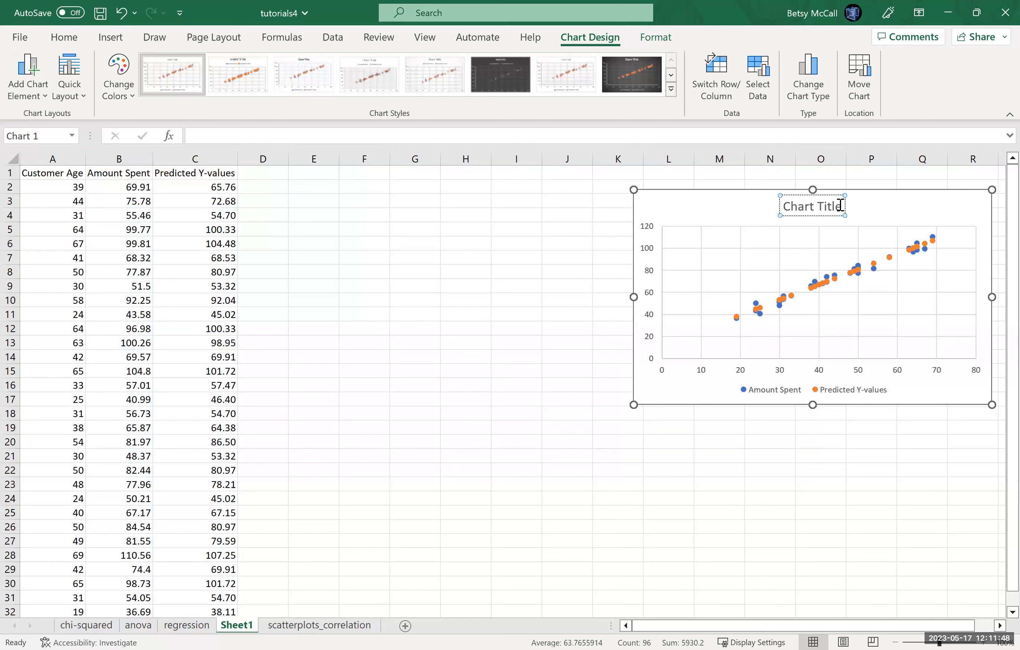
pyautogui.press('BackSpace')
pyautogui.press('BackSpace')
pyautogui.press('BackSpace')
pyautogui.press('BackSpace')
pyautogui.press('BackSpace')
pyautogui.press('BackSpace')
pyautogui.press('BackSpace')
pyautogui.press('BackSpace')
pyautogui.press('BackSpace')
pyautogui.press('BackSpace')
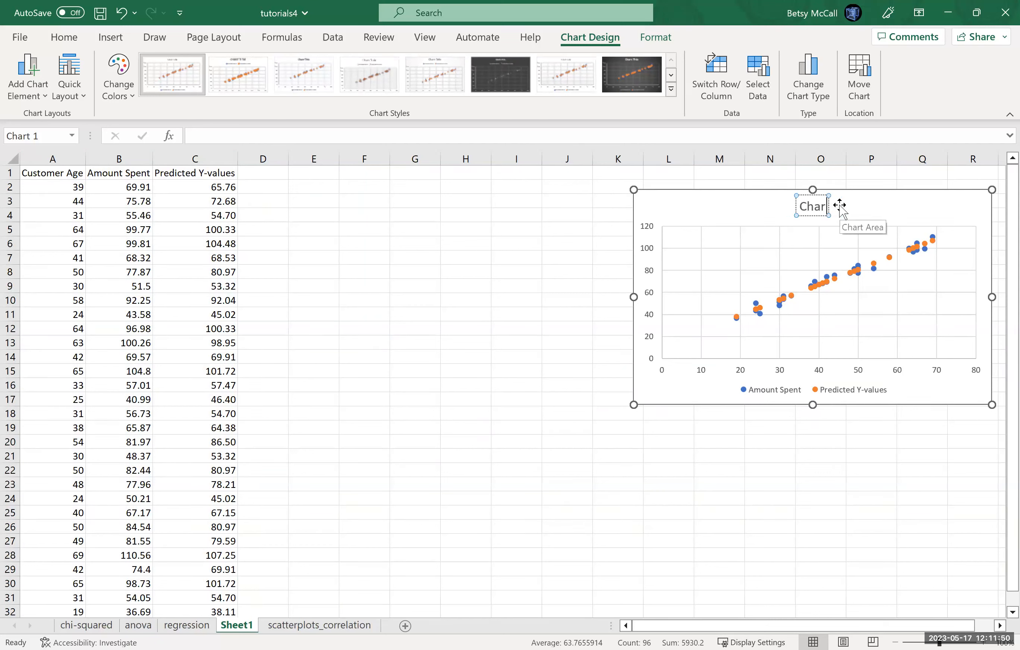
pyautogui.press('BackSpace')
pyautogui.write('Pre')
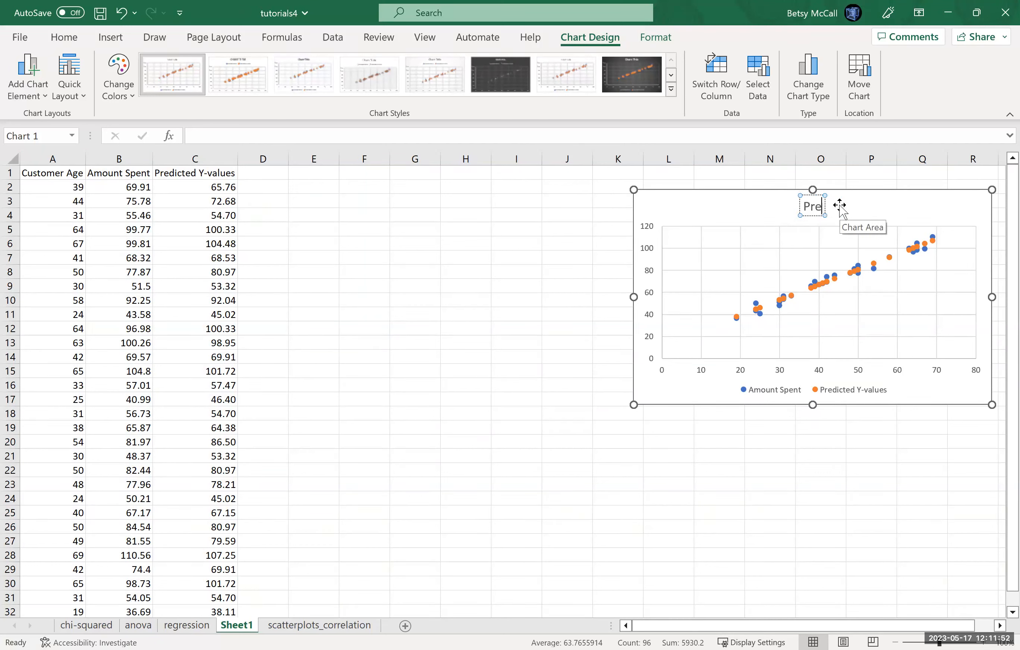
pyautogui.write('dicted v')
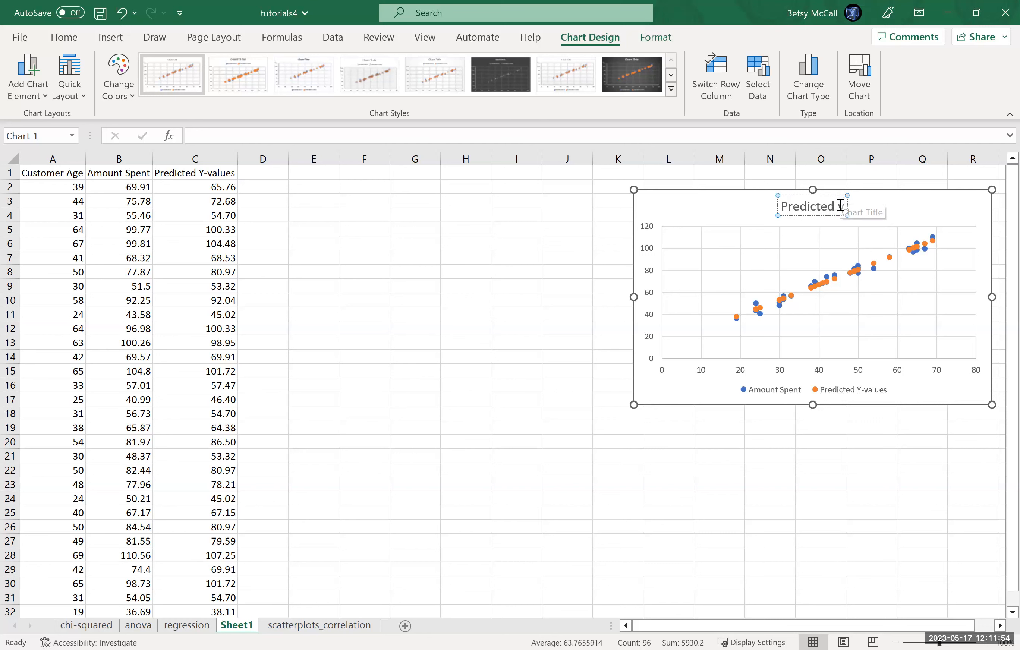
pyautogui.write('s. True Value')
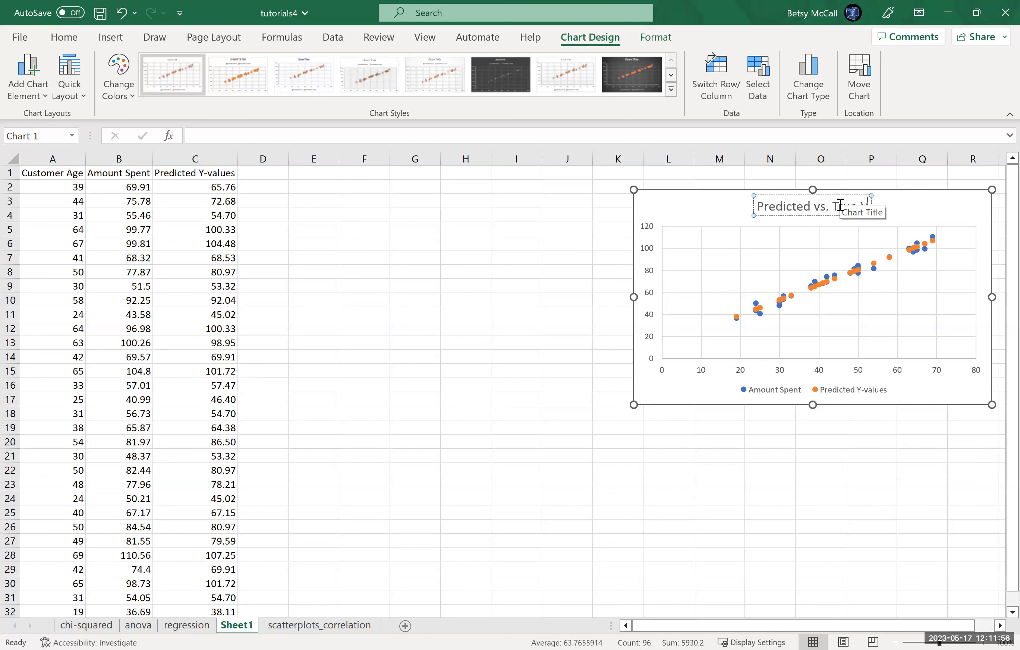
pyautogui.write('s')
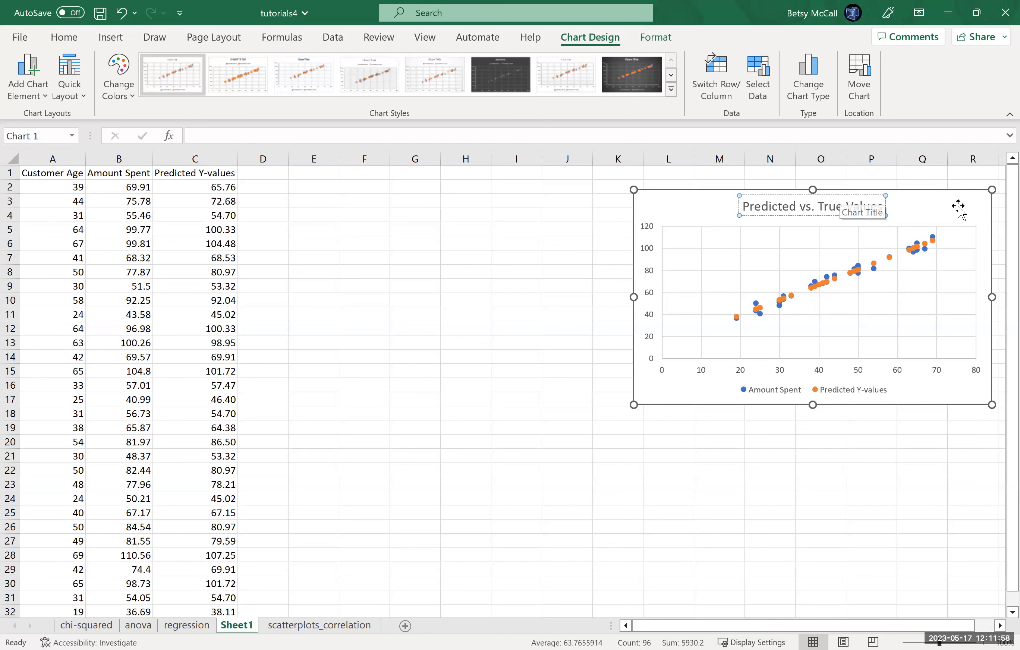
pyautogui.click(838, 485)
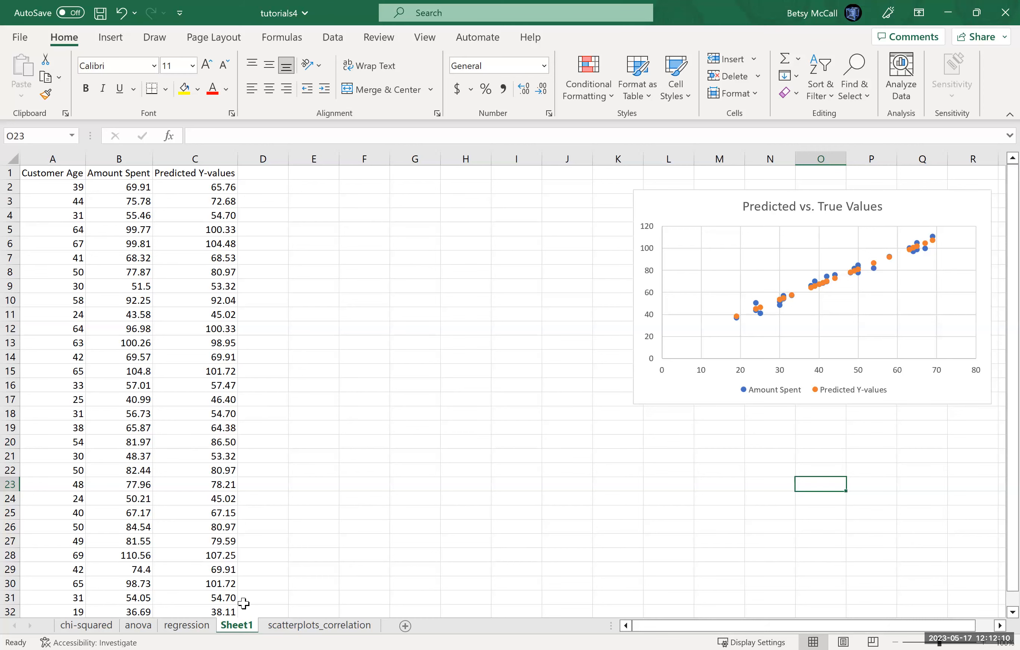
# Step: Review the slope formula in D4 on the regression sheet, and return to Sheet1
pyautogui.click(189, 626)
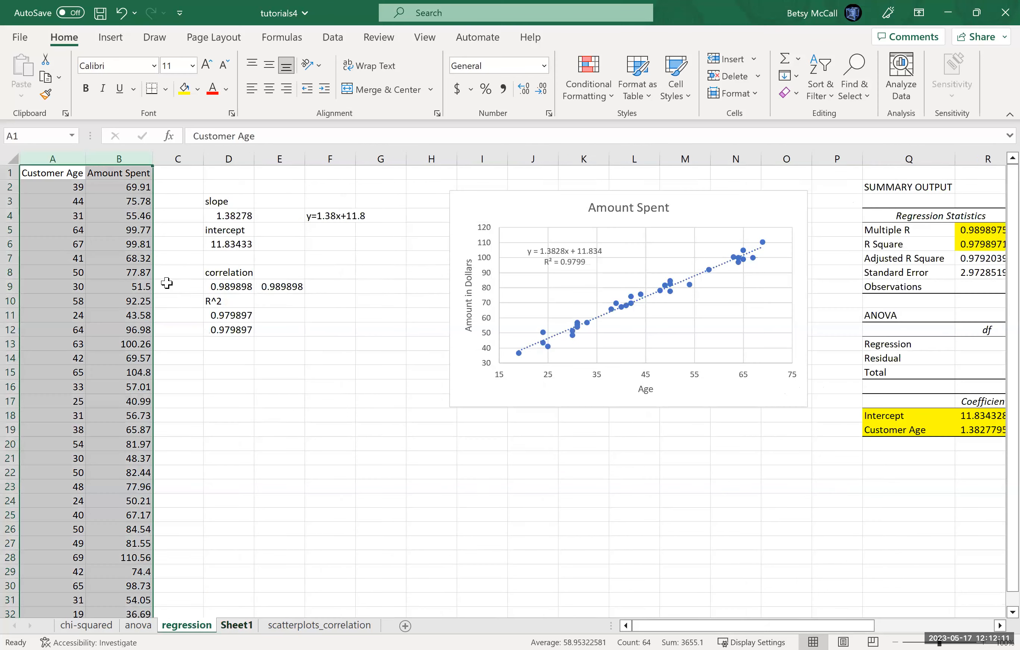
pyautogui.click(230, 219)
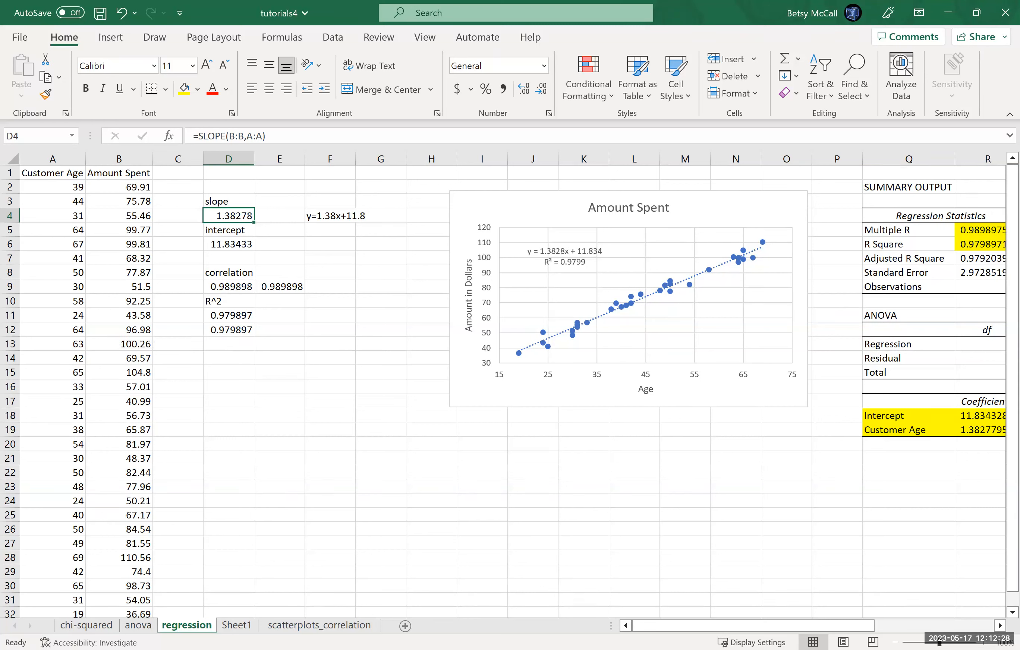
pyautogui.click(238, 627)
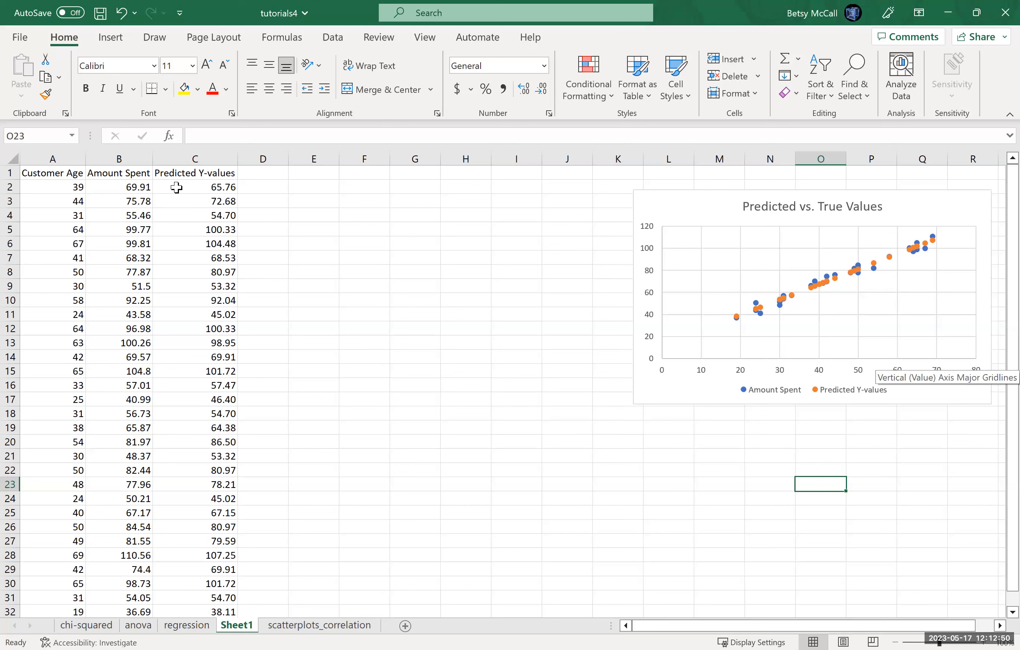
# Step: Enter the column header "Residuals" in D1
pyautogui.click(254, 175)
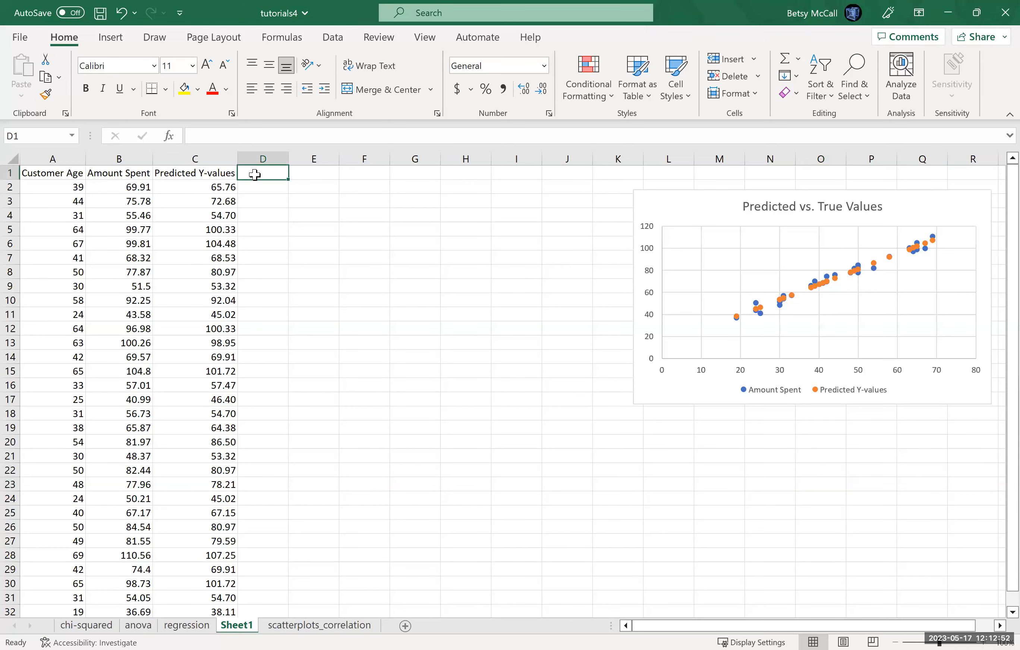
pyautogui.write('Residuals')
pyautogui.press('Return')
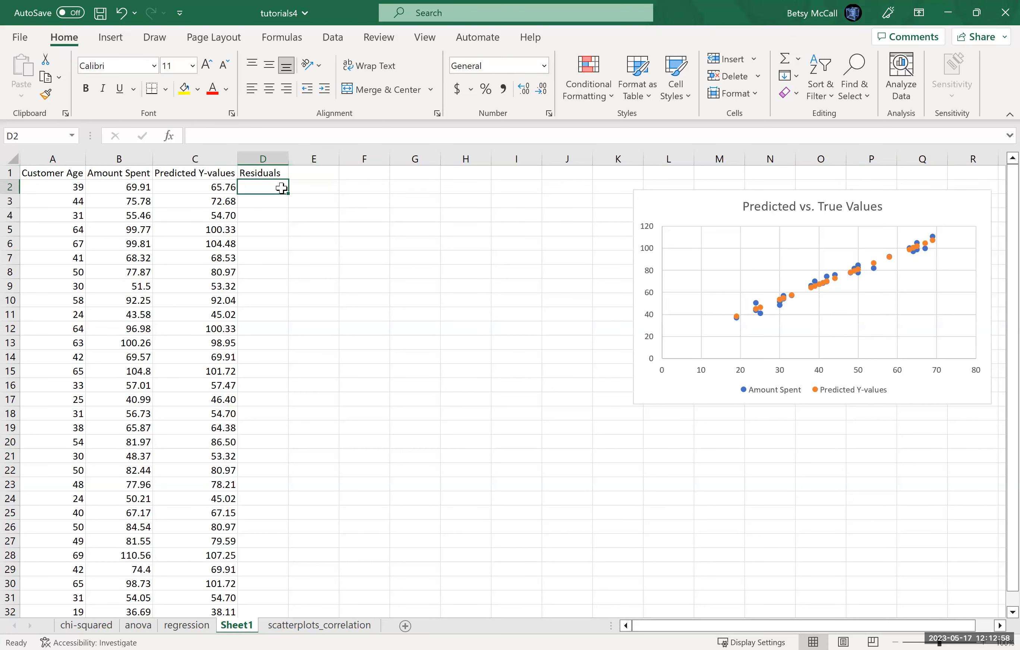
# Step: Calculate the first residual in D2 as Amount Spent minus Predicted Y-value with =B2-C2
pyautogui.write('=')
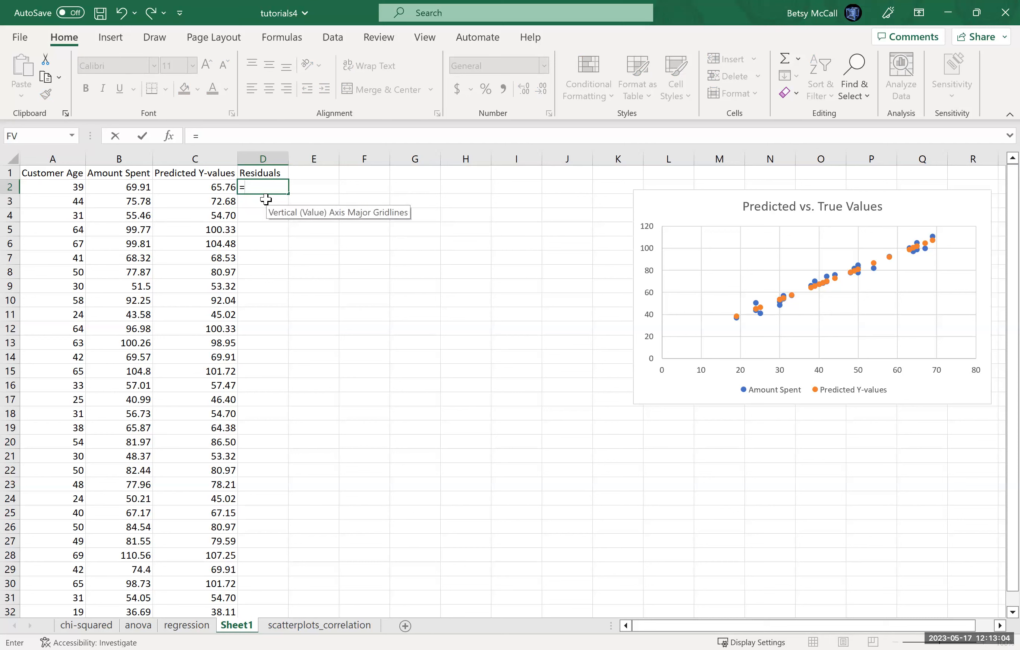
pyautogui.click(138, 187)
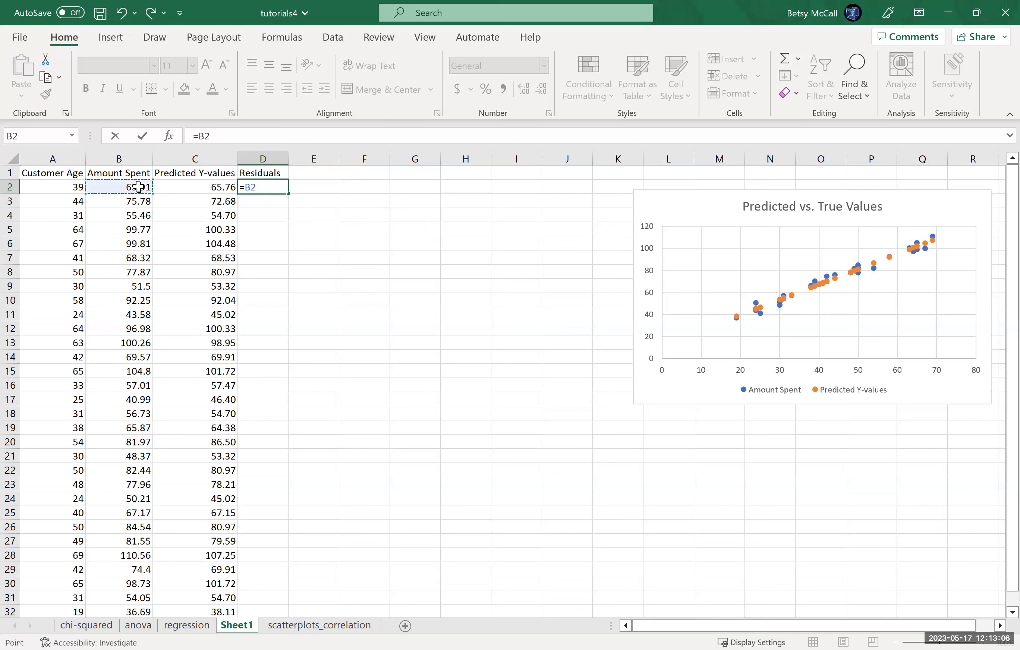
pyautogui.write('-')
pyautogui.click(206, 185)
pyautogui.press('Return')
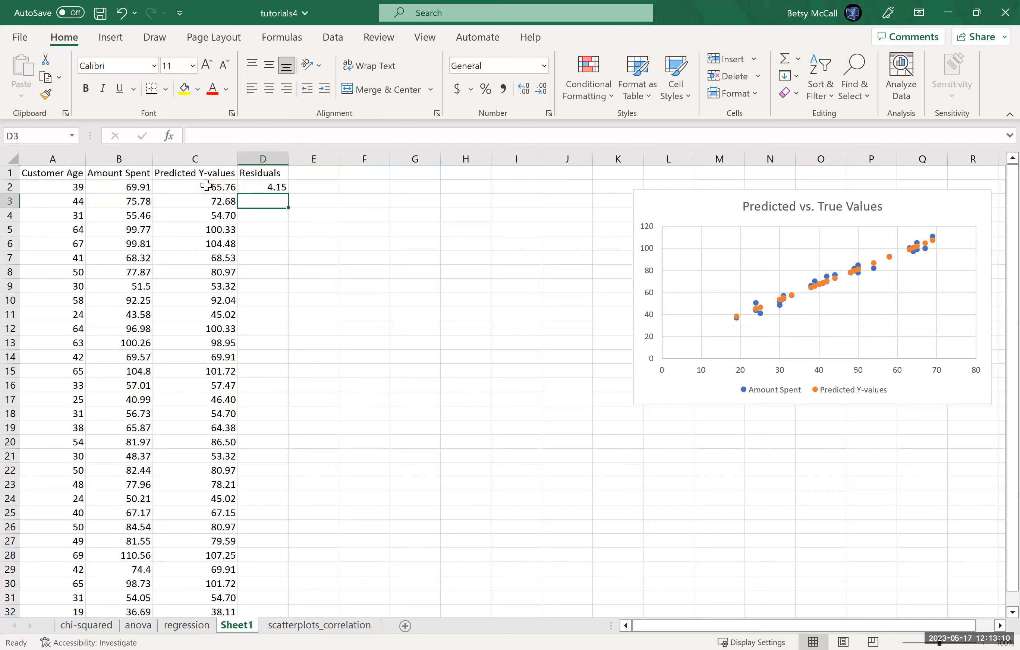
# Step: Fill the residual formula from D2 down to D32 and look over the filled column
pyautogui.click(280, 188)
pyautogui.moveTo(287, 195); pyautogui.dragTo(275, 529)
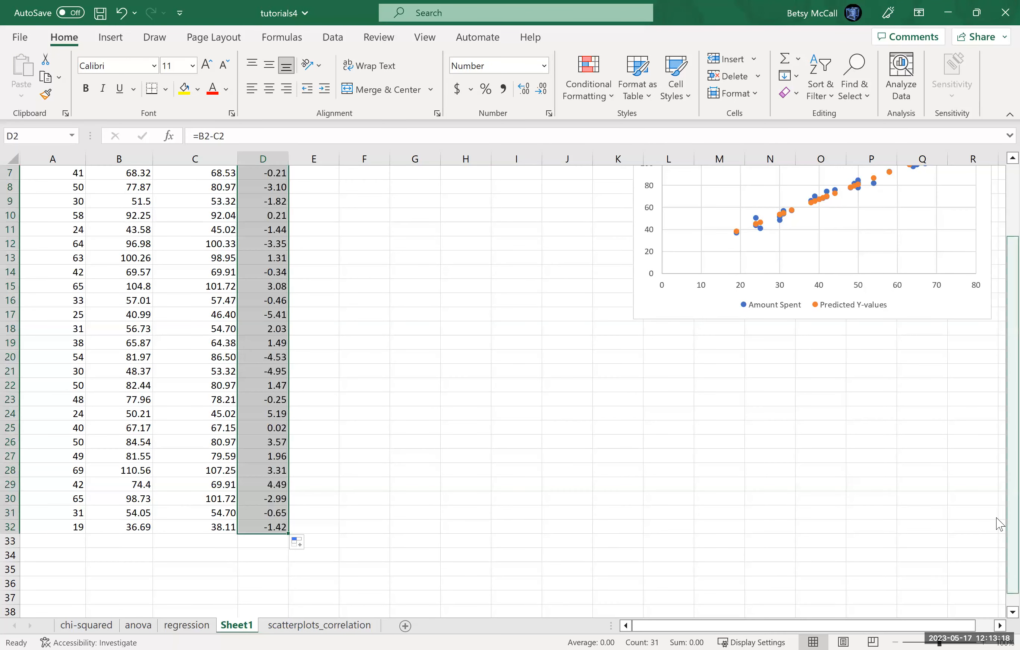
pyautogui.scroll(2, 997, 407)
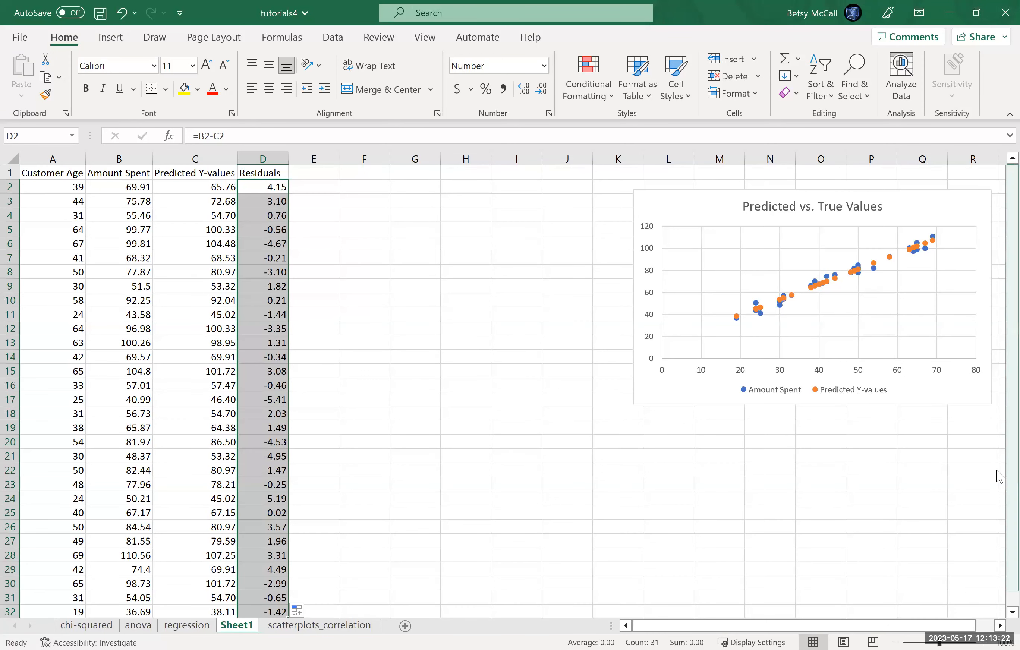
pyautogui.scroll(-1, 1000, 484)
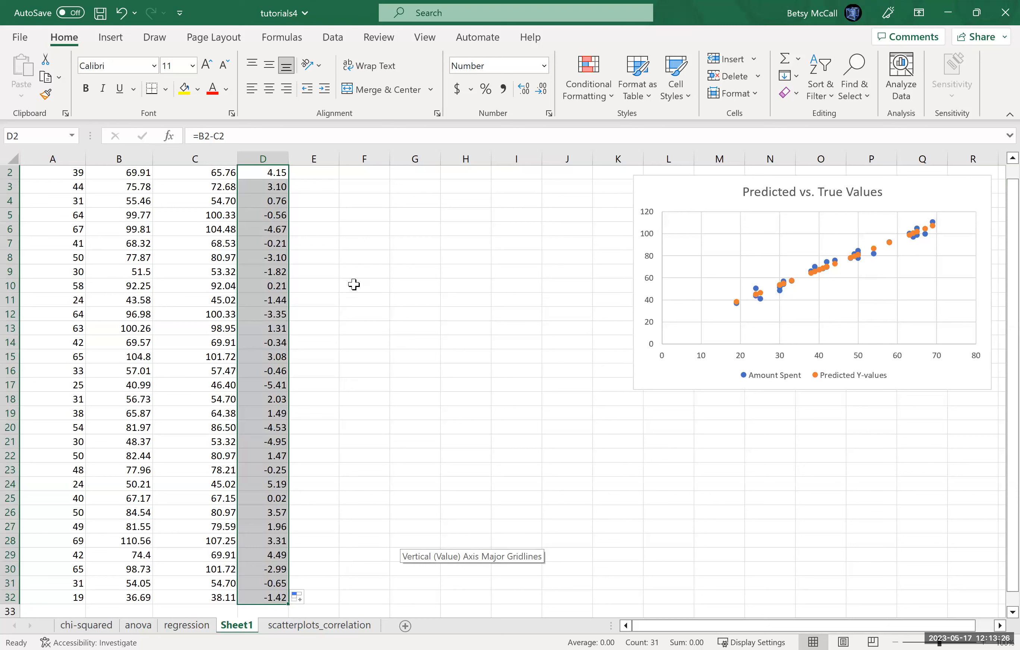
# Step: Enter the label "residual error = st.dev. For the residuals" in F4
pyautogui.click(347, 202)
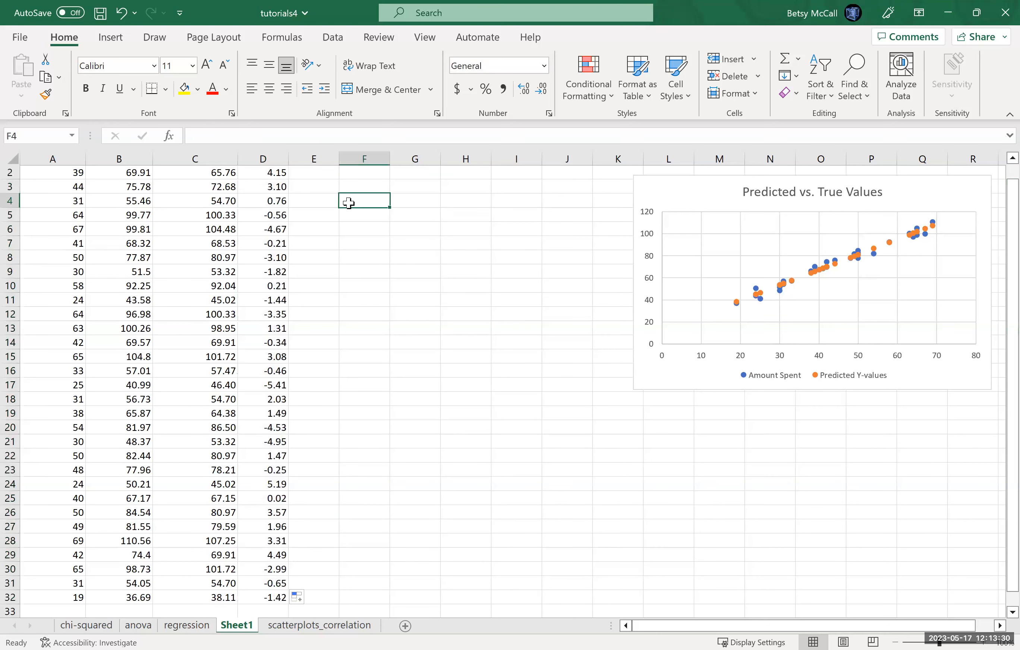
pyautogui.write('residual error')
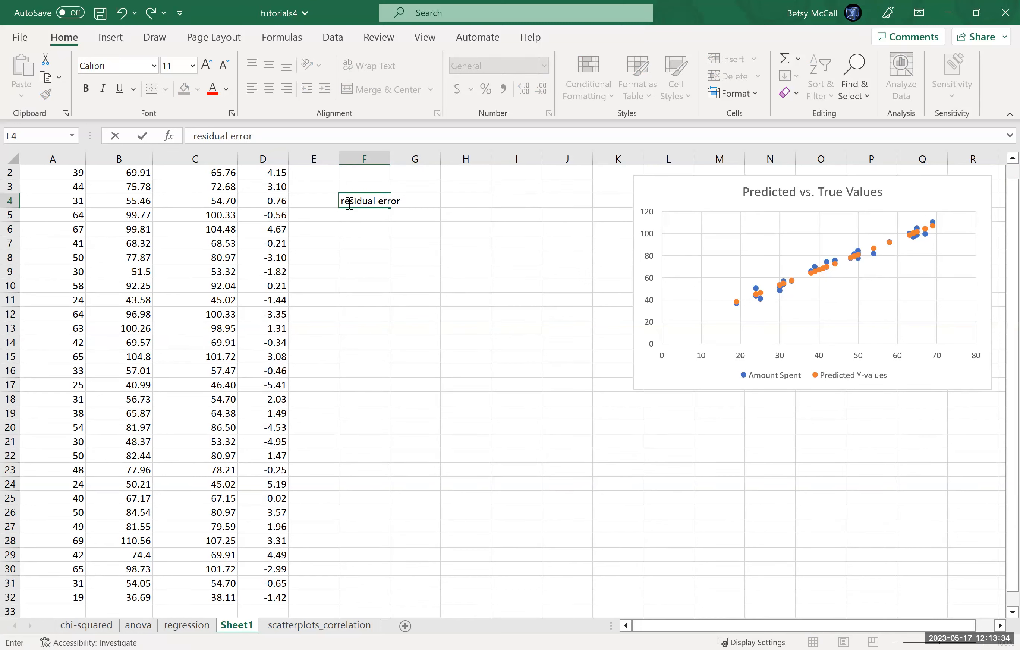
pyautogui.write(' = st.dev. For the residuals')
pyautogui.press('Return')
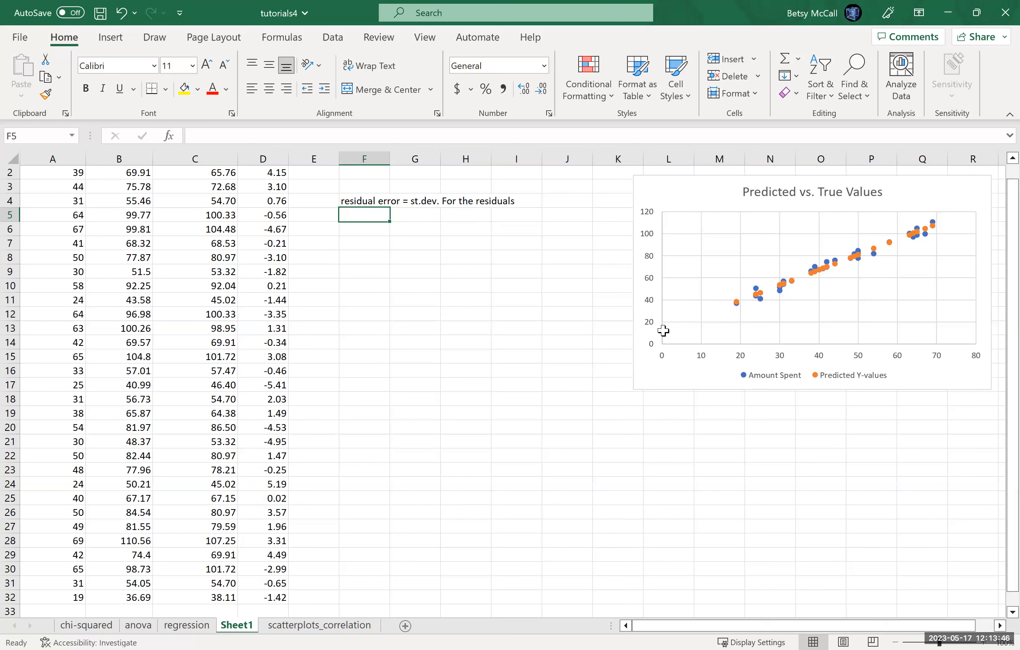
# Step: Calculate the sample standard deviation of the residuals in F5 with =STDEV.S(D1:D32)
pyautogui.write('=S')
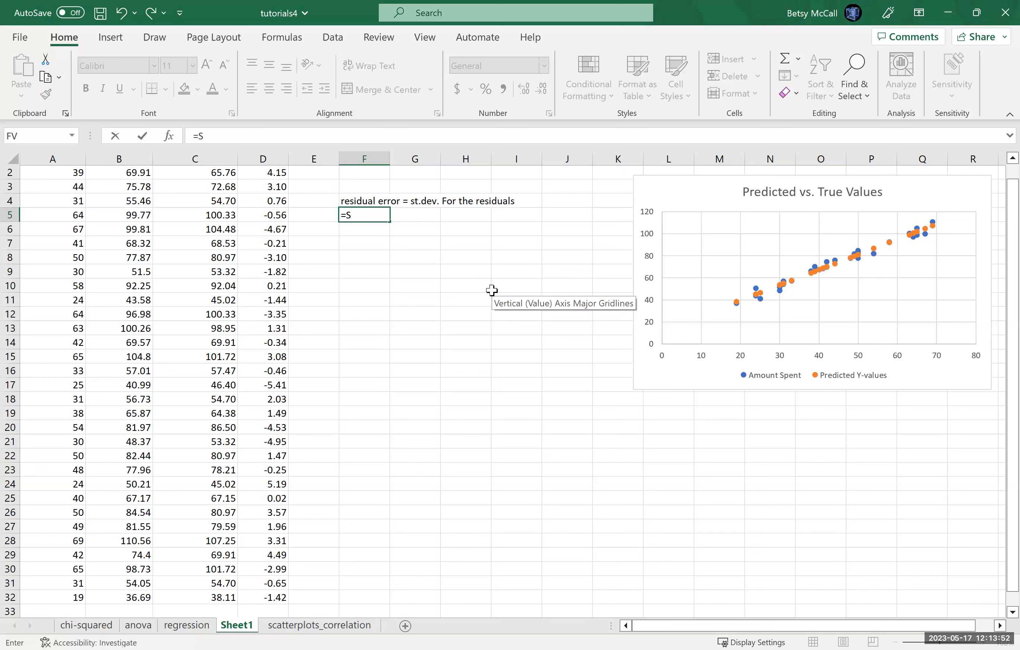
pyautogui.write('TDEV')
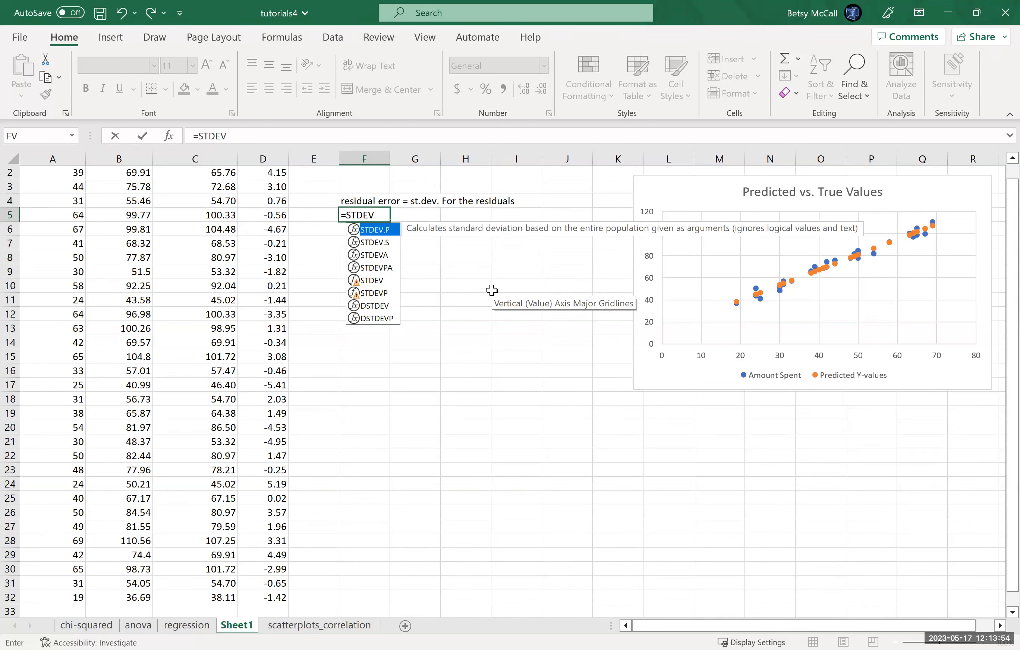
pyautogui.write('.S(')
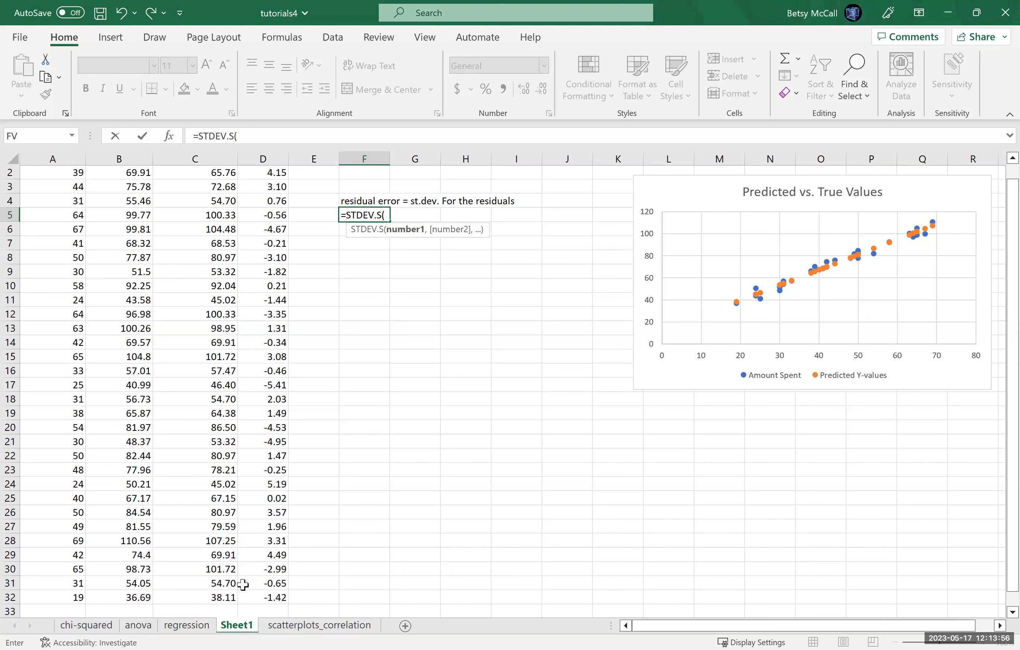
pyautogui.click(263, 598)
pyautogui.moveTo(260, 156); pyautogui.dragTo(260, 171)
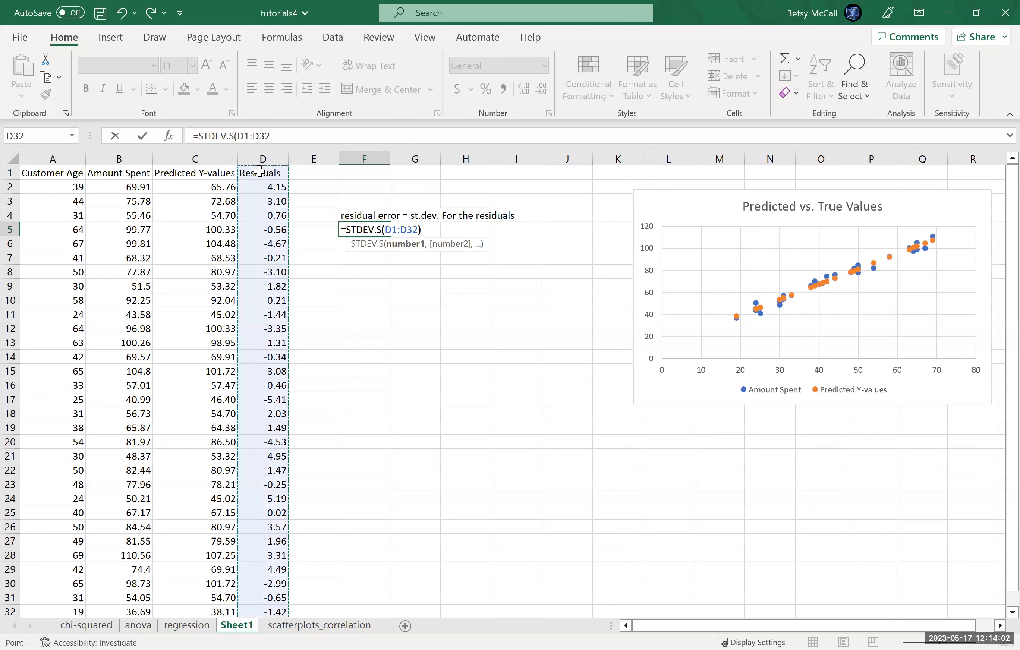
pyautogui.press('Return')
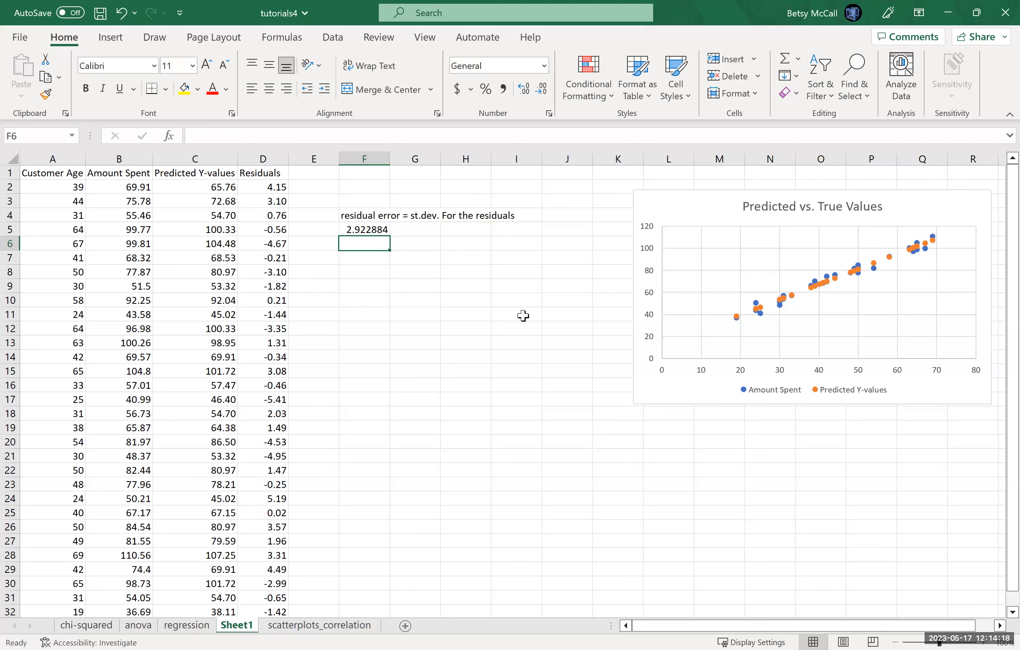
# Step: Enter the label "mean of residuals" in F6
pyautogui.write('mean of residuals')
pyautogui.press('Return')
# Step: Calculate the mean of the Residuals column in F7 with =AVERAGE(D:D)
pyautogui.write('=')
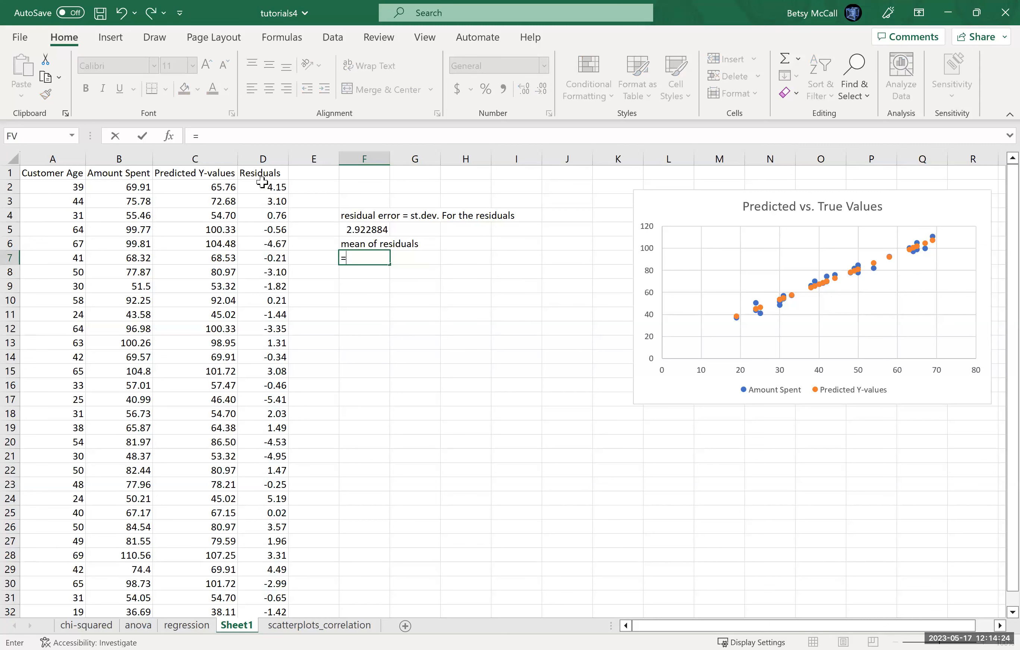
pyautogui.click(259, 160)
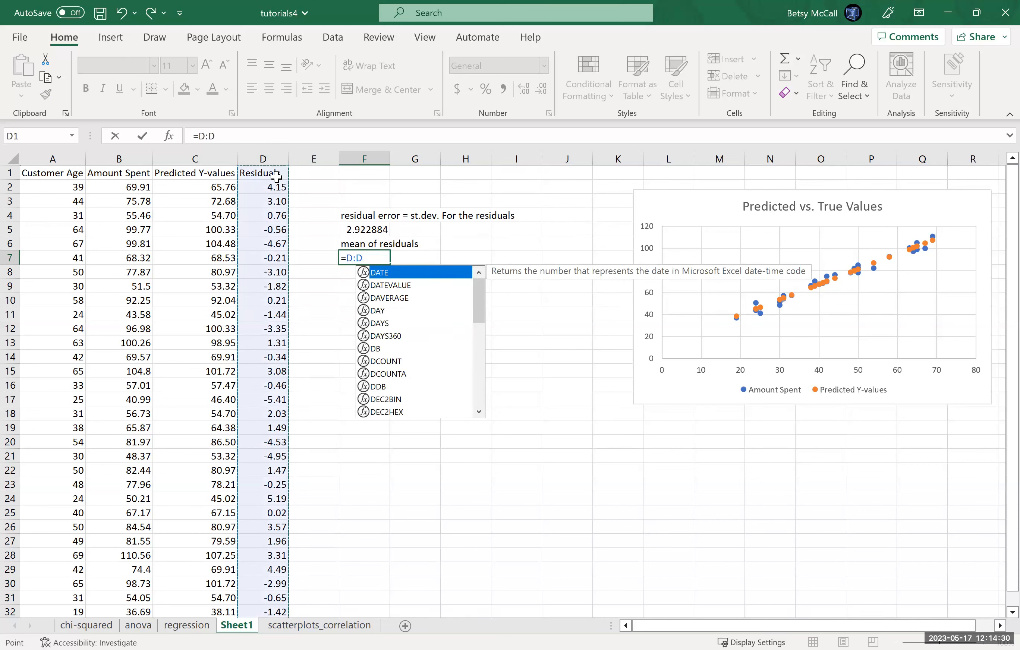
pyautogui.press('BackSpace')
pyautogui.press('BackSpace')
pyautogui.press('BackSpace')
pyautogui.write('AVERAGE(')
pyautogui.click(285, 157)
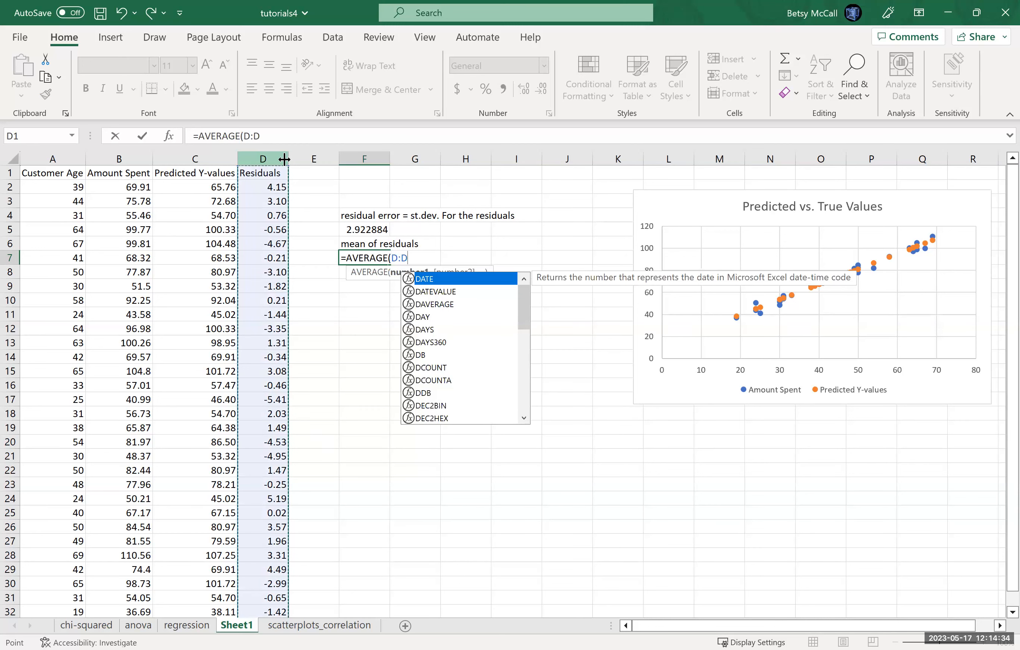
pyautogui.press('Return')
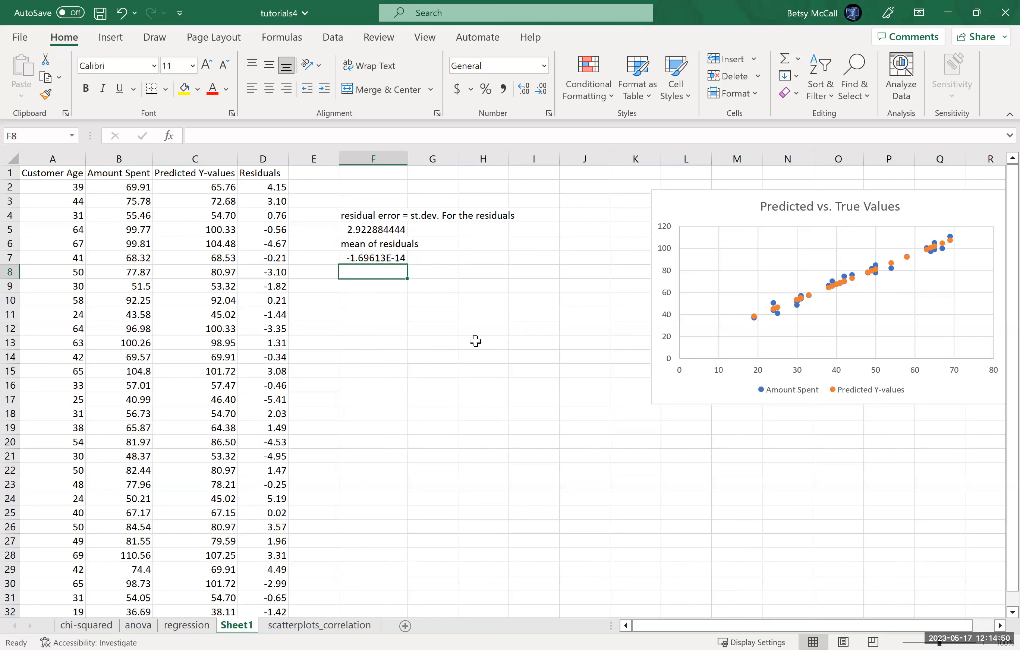
# Step: Add the note "(rounding error = 0)" in G7 beside the mean of the residuals
pyautogui.click(434, 257)
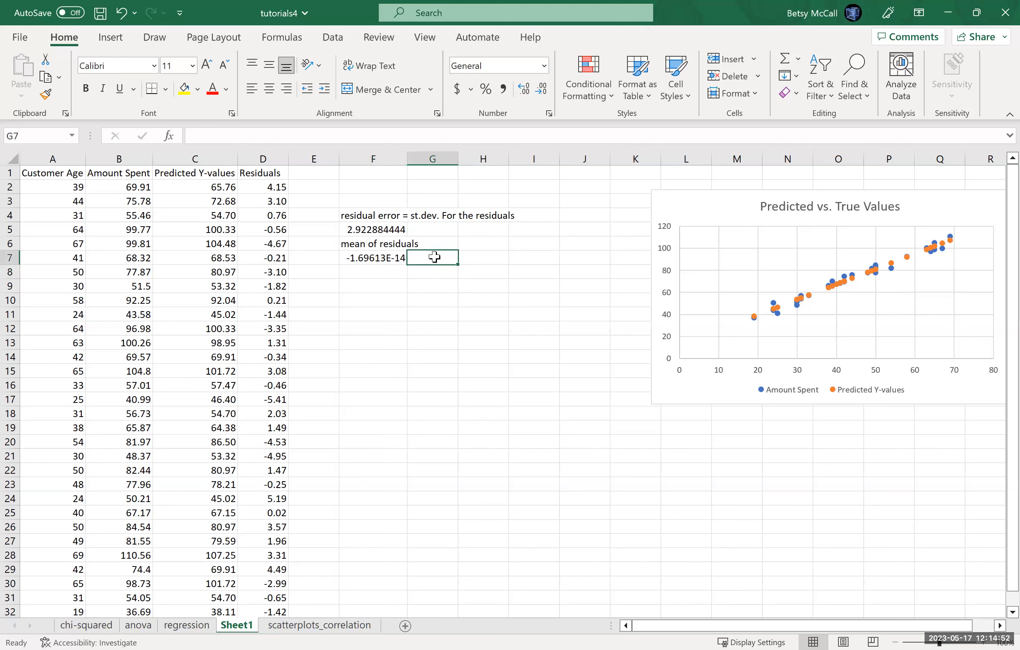
pyautogui.write('(rounding')
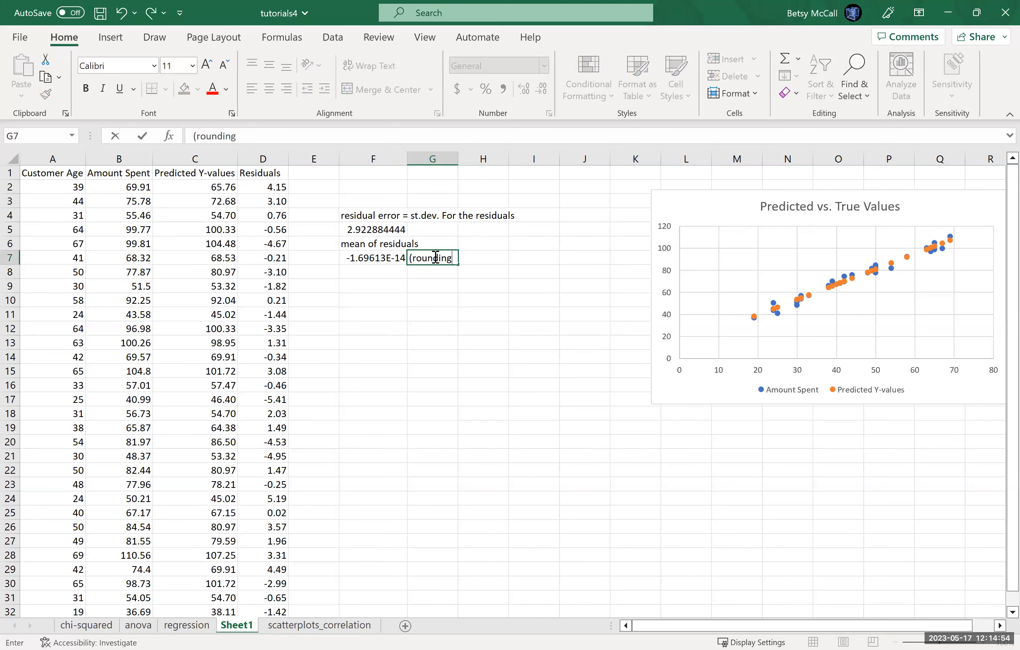
pyautogui.write(' error = 0)')
pyautogui.press('Return')
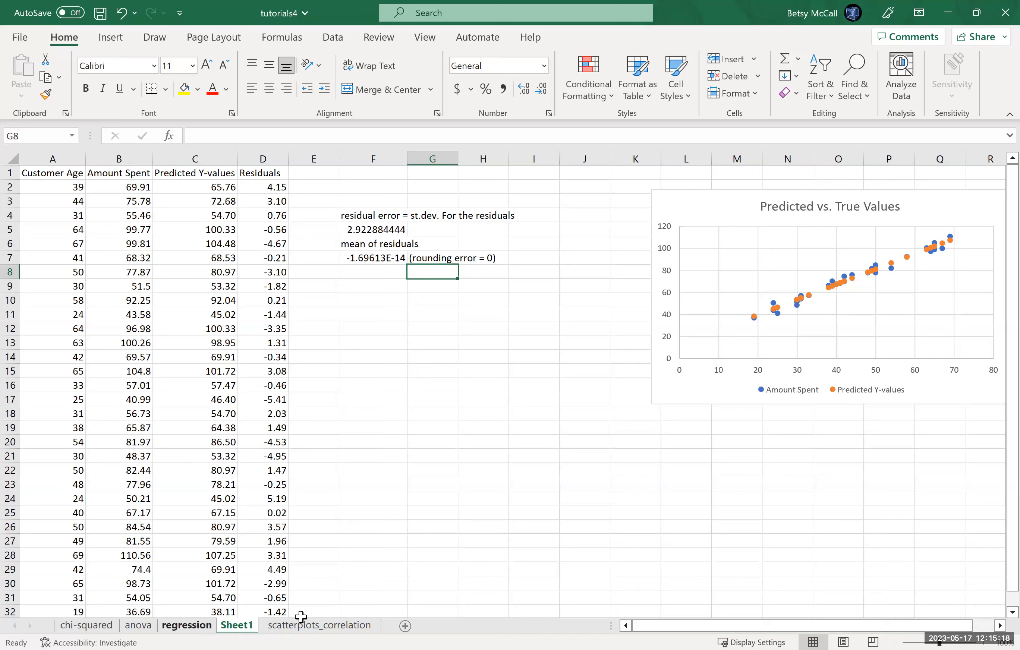
# Step: Examine the Standard Error in the summary output on the regression sheet for comparison with the residual error
pyautogui.click(187, 625)
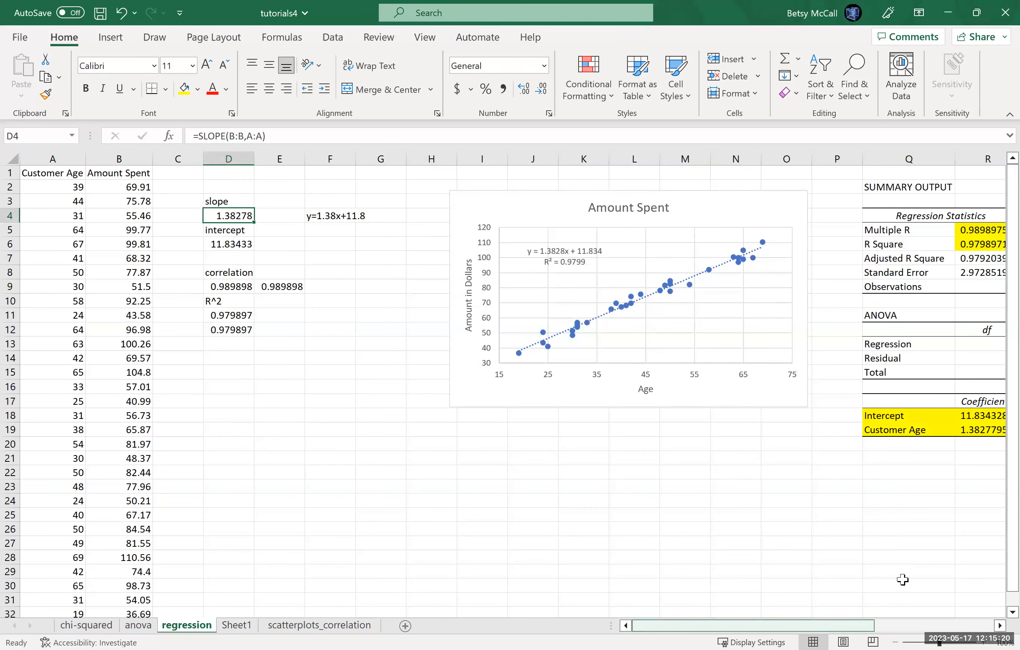
pyautogui.hscroll(3, 903, 580)
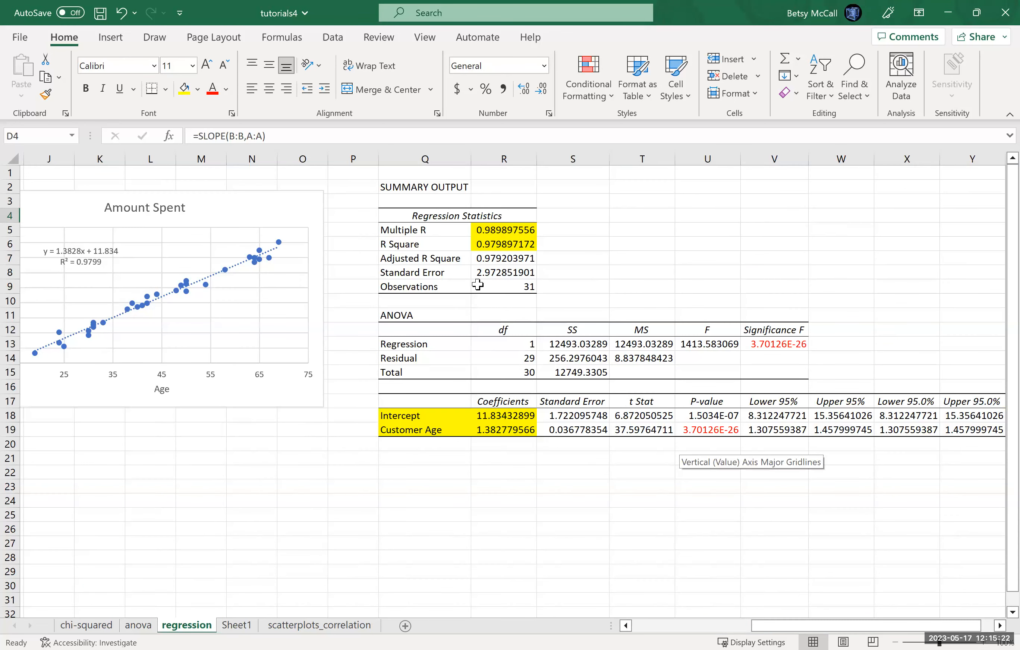
# Step: Color the Standard Error value in R8 red and enter the note "residual error" beside it in S8
pyautogui.click(484, 272)
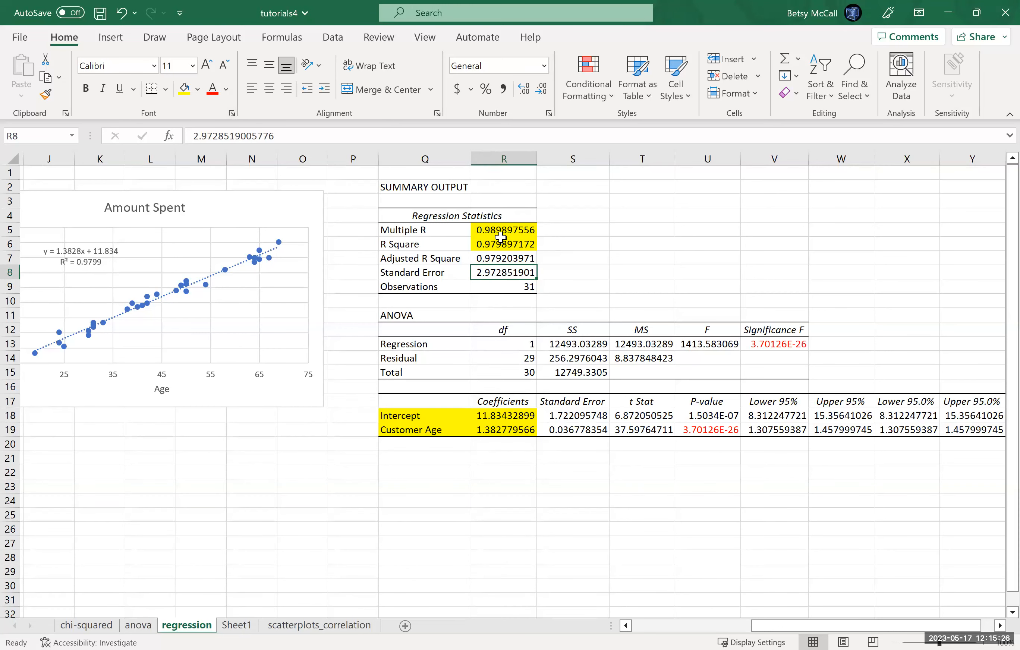
pyautogui.click(209, 94)
pyautogui.click(556, 274)
pyautogui.write('stan')
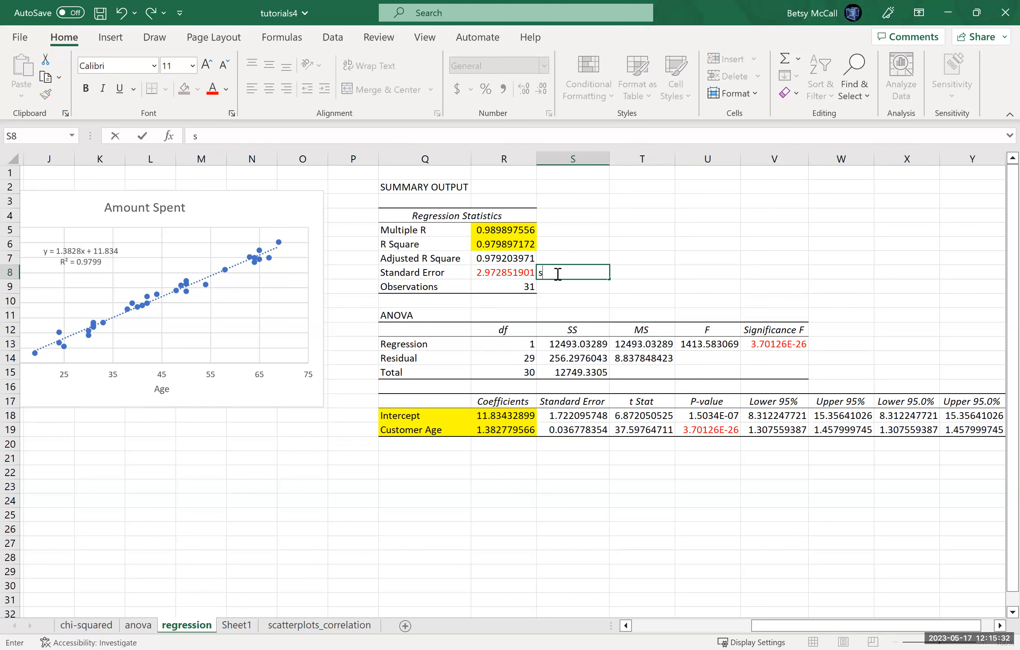
pyautogui.press('BackSpace')
pyautogui.press('BackSpace')
pyautogui.press('BackSpace')
pyautogui.press('BackSpace')
pyautogui.write('residual er')
pyautogui.press('BackSpace')
pyautogui.press('BackSpace')
pyautogui.write('errpr')
pyautogui.press('BackSpace')
pyautogui.press('BackSpace')
pyautogui.write('or')
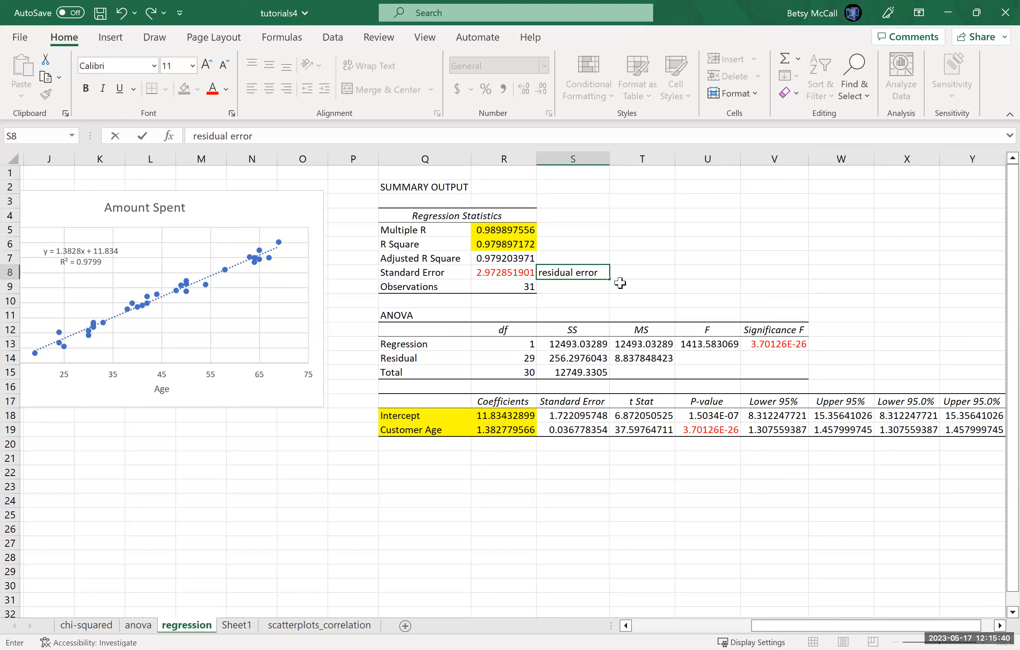
pyautogui.press('Return')
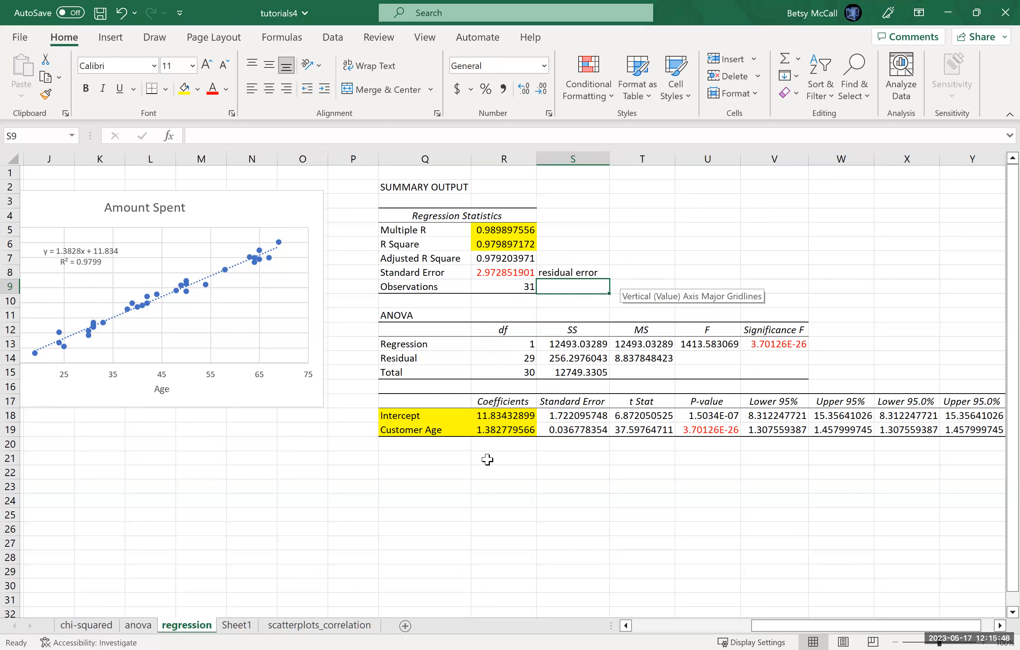
# Step: On Sheet1, insert a scatter chart of Residuals against Customer Age and place it below the Predicted vs. True Values chart
pyautogui.click(238, 627)
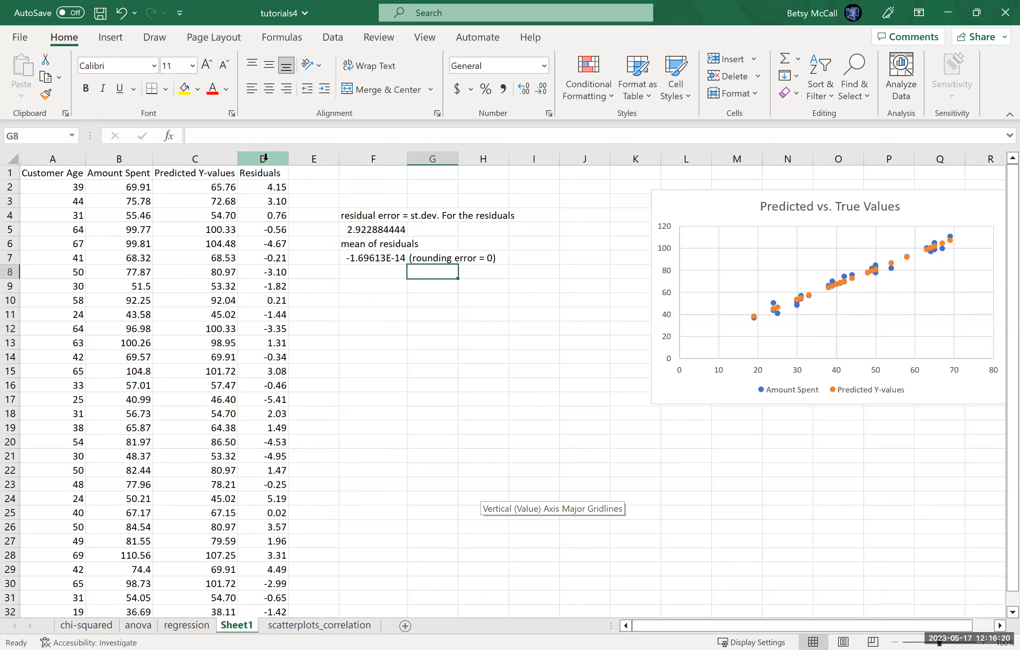
pyautogui.click(60, 157)
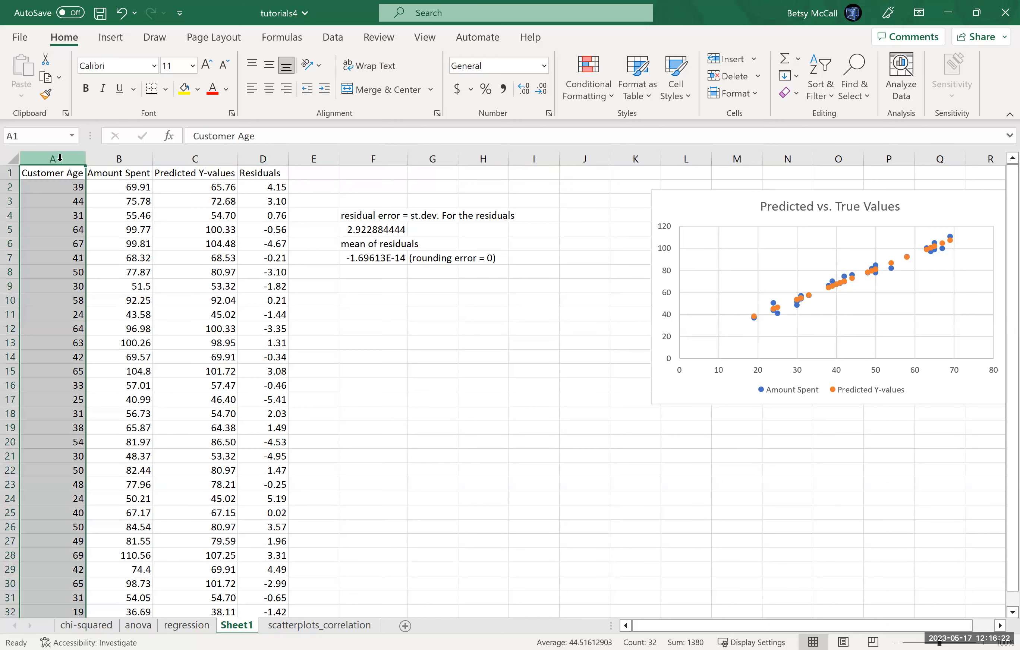
pyautogui.keyDown('ctrl'); pyautogui.click(264, 159); pyautogui.keyUp('ctrl')
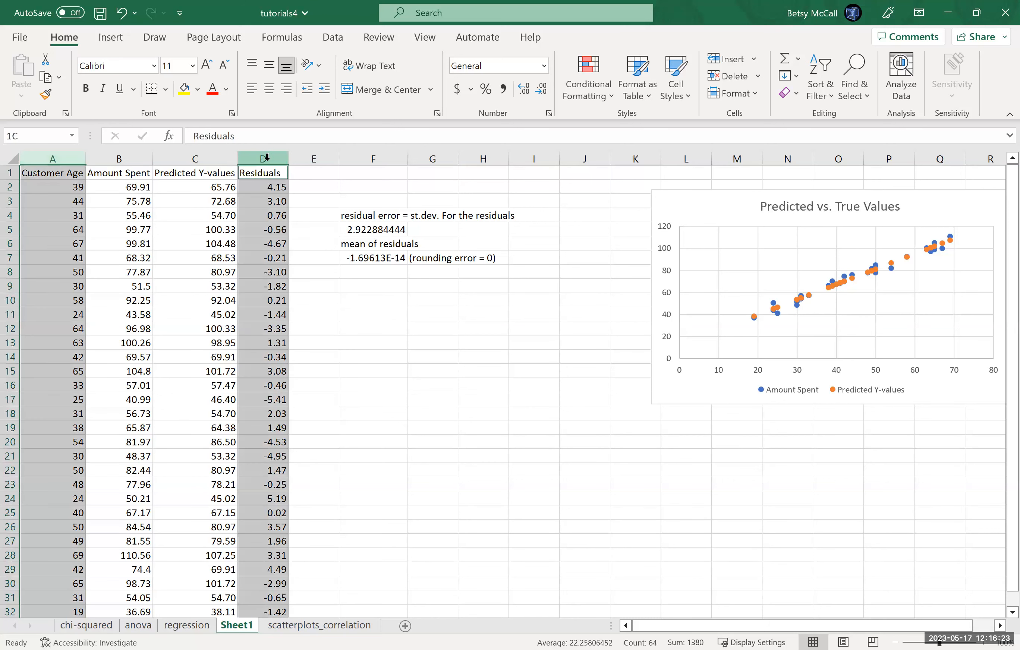
pyautogui.click(110, 37)
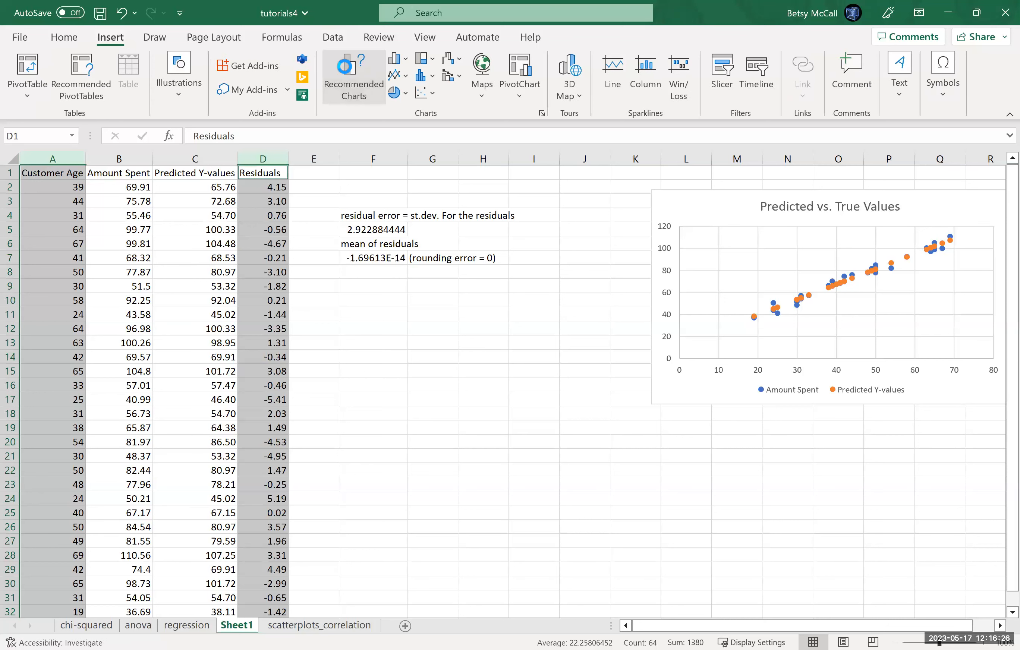
pyautogui.click(349, 73)
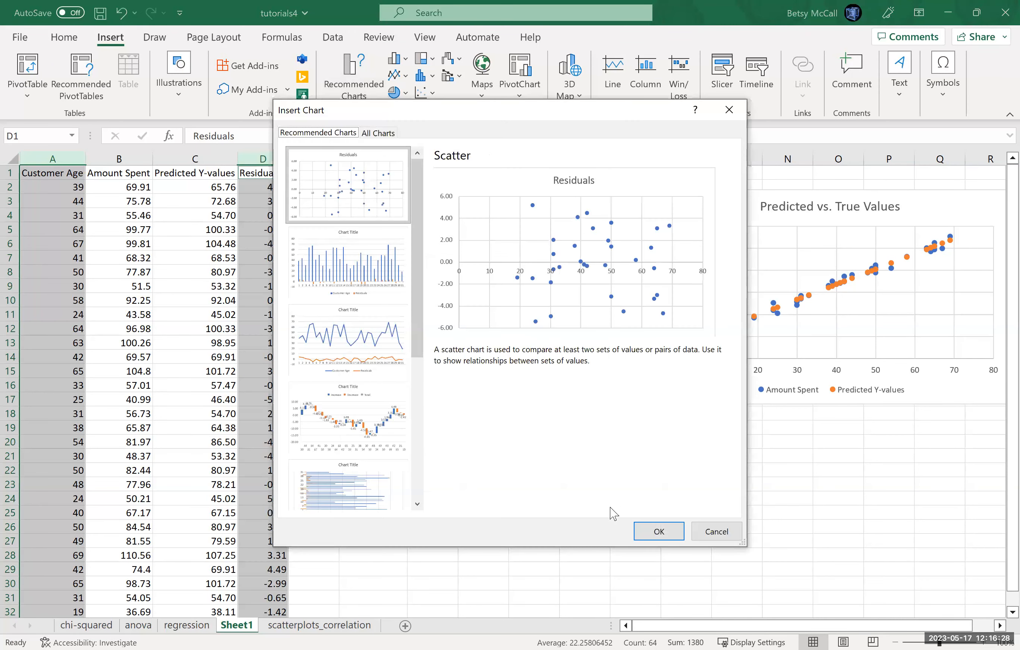
pyautogui.click(659, 532)
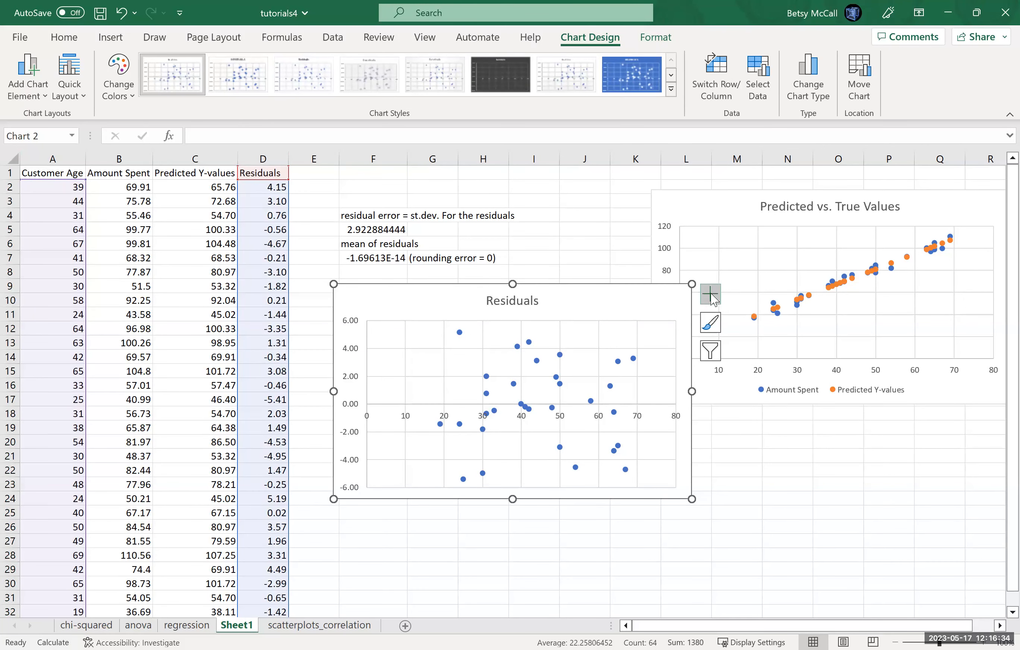
pyautogui.moveTo(658, 295); pyautogui.dragTo(886, 431)
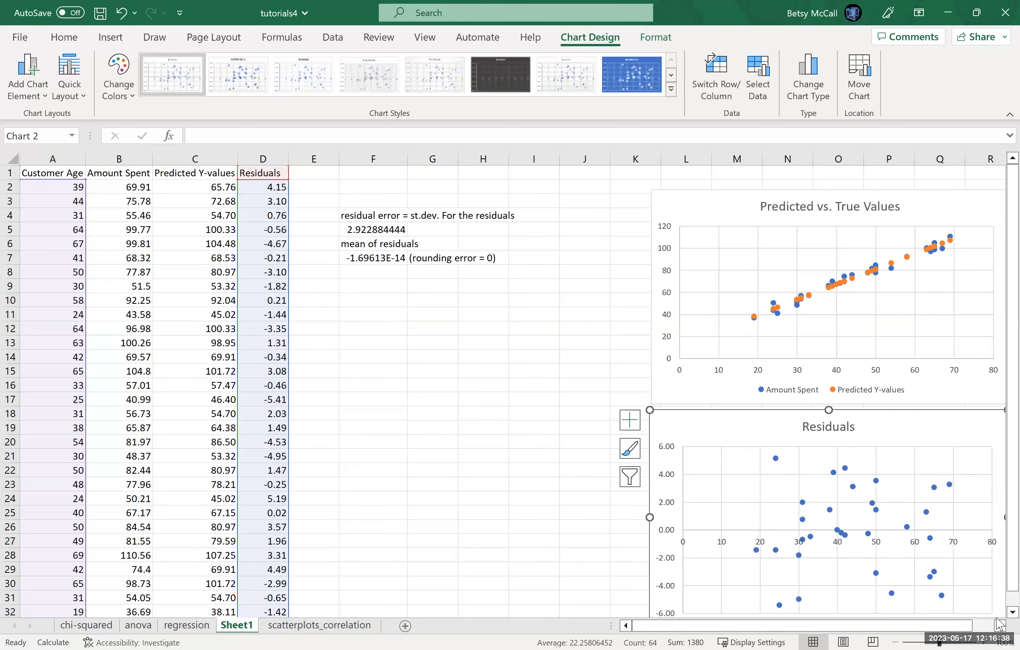
# Step: Insert a second scatter chart plotting Residuals against Amount Spent
pyautogui.scroll(-1, 946, 575)
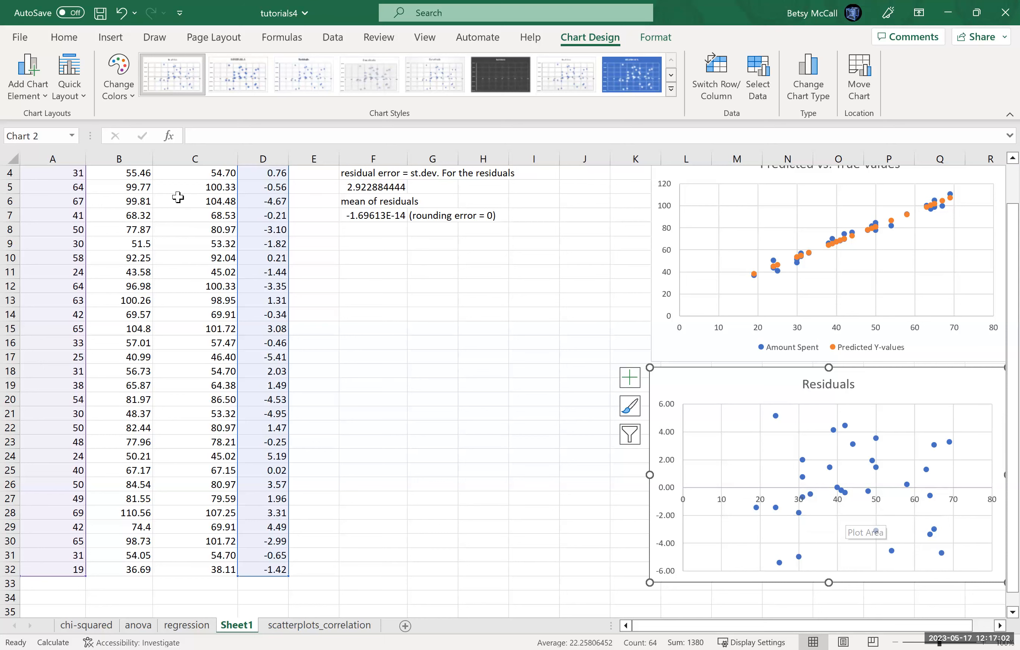
pyautogui.scroll(1, 178, 197)
pyautogui.click(113, 154)
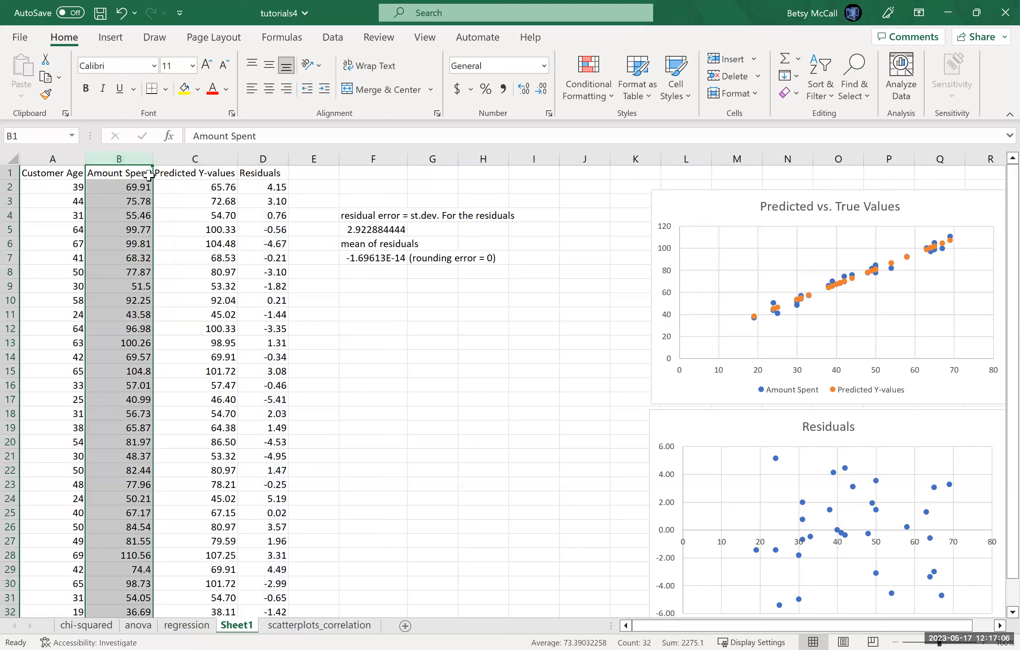
pyautogui.keyDown('ctrl'); pyautogui.click(259, 163); pyautogui.keyUp('ctrl')
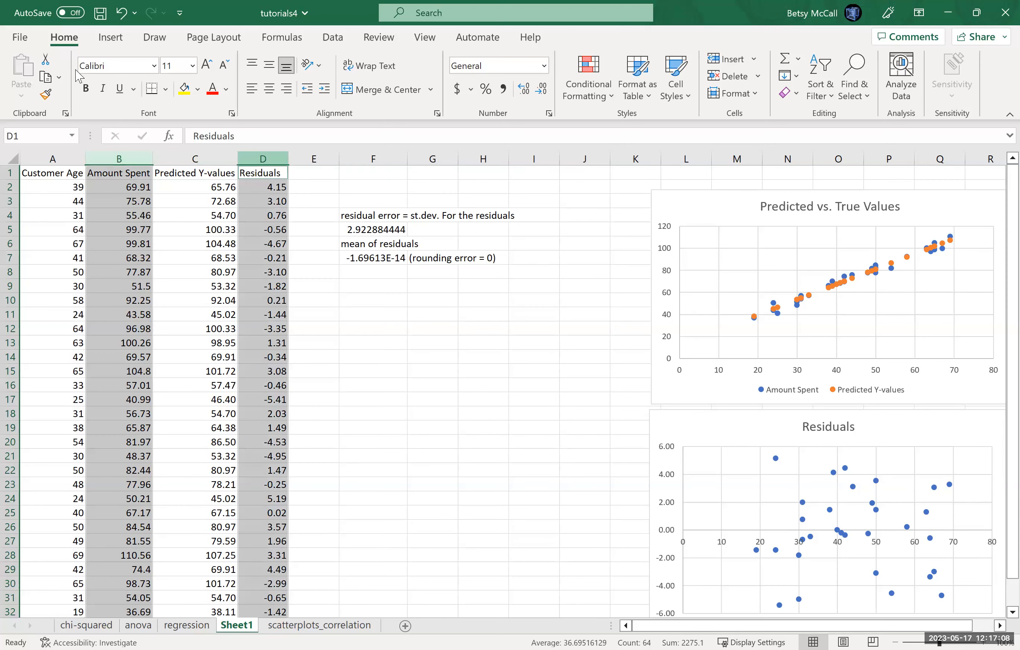
pyautogui.click(116, 43)
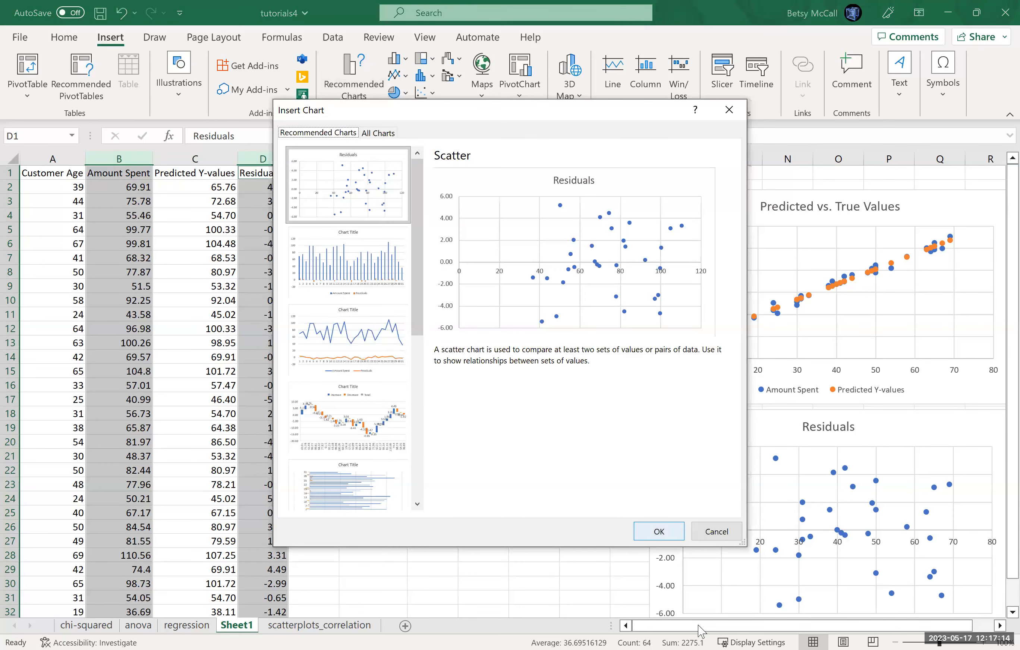
pyautogui.press('Return')
# Step: Retitle the Residuals chart based on Customer Age as "Residuals vs x"
pyautogui.hscroll(2, 299, 328)
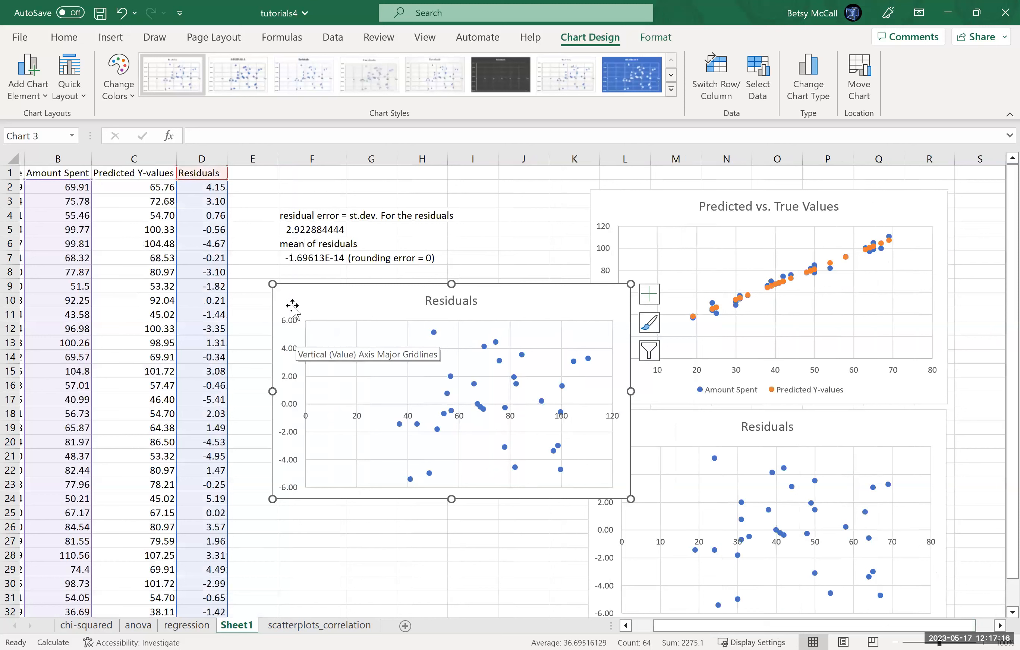
pyautogui.click(792, 426)
pyautogui.write('vs x')
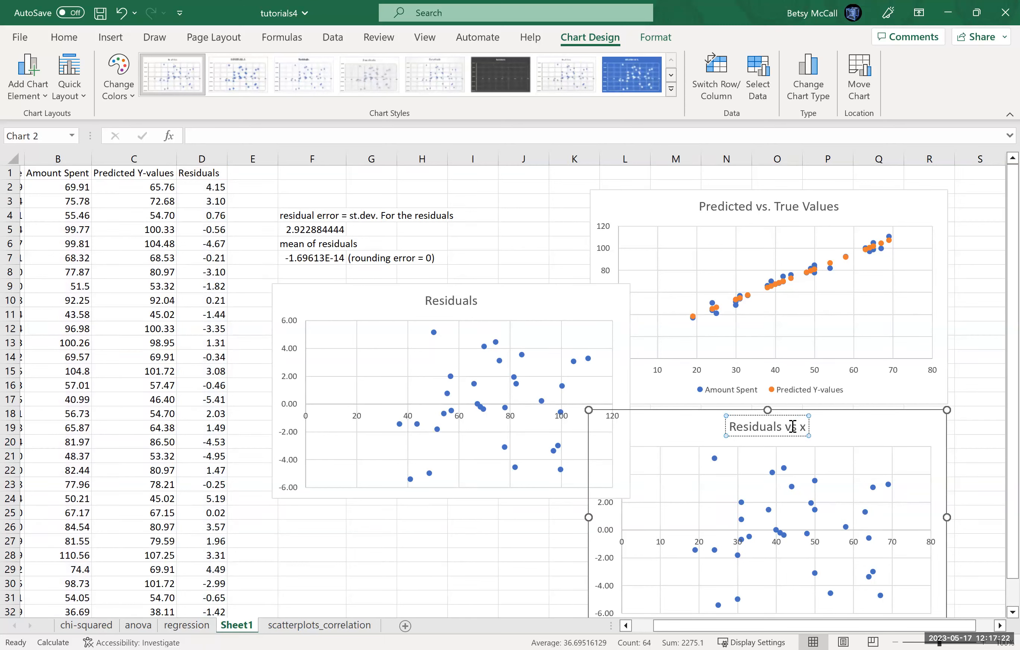
# Step: Retitle the Residuals chart based on Amount Spent as "Residuals vs. y"
pyautogui.click(478, 302)
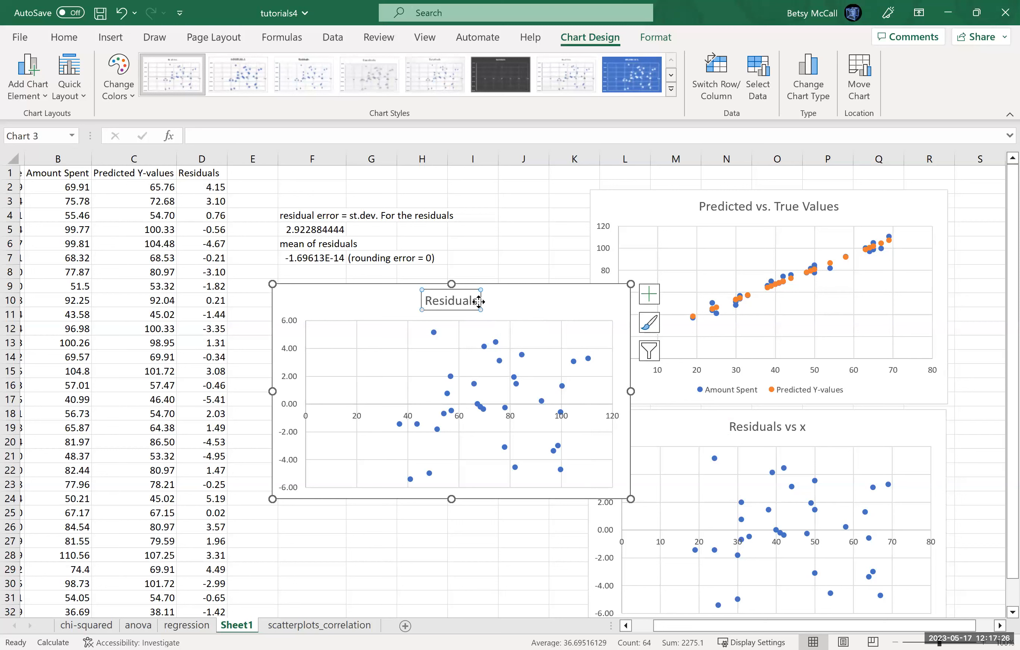
pyautogui.click(476, 302)
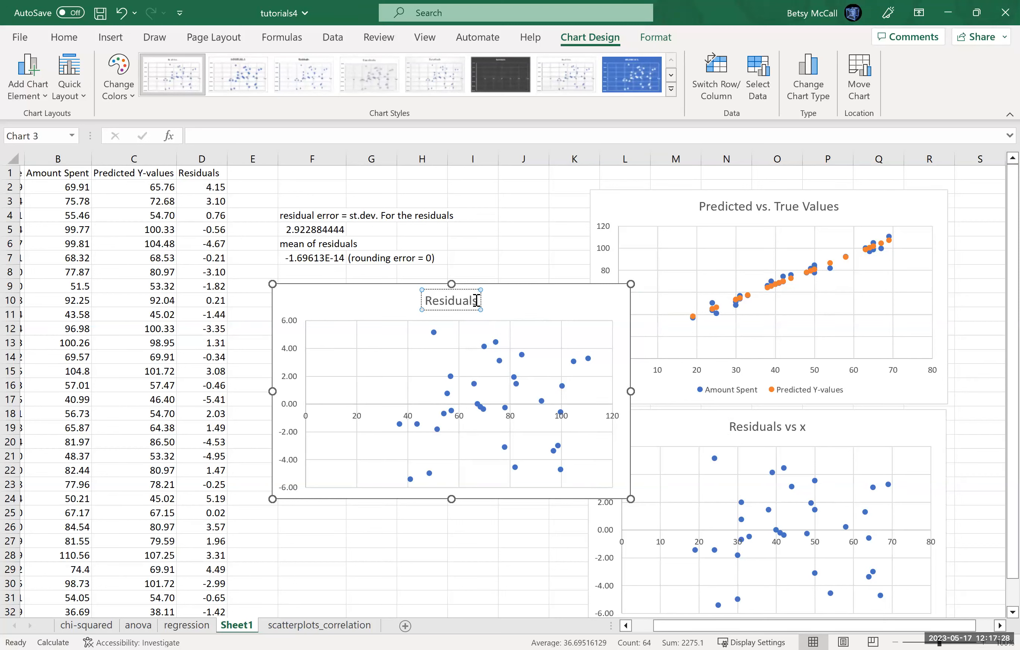
pyautogui.write('vs. y')
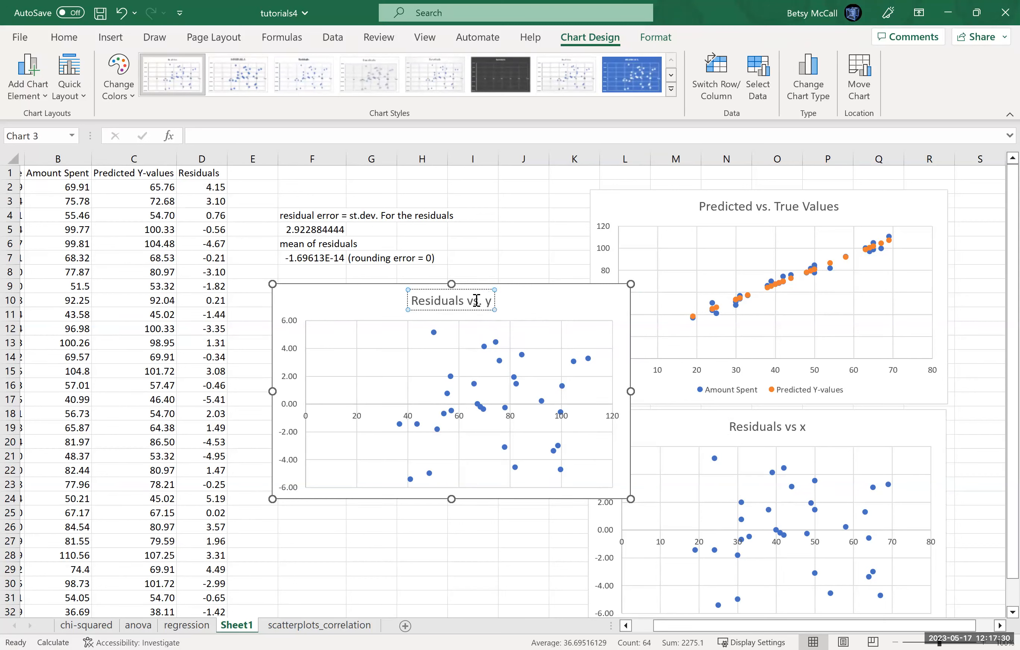
pyautogui.click(418, 545)
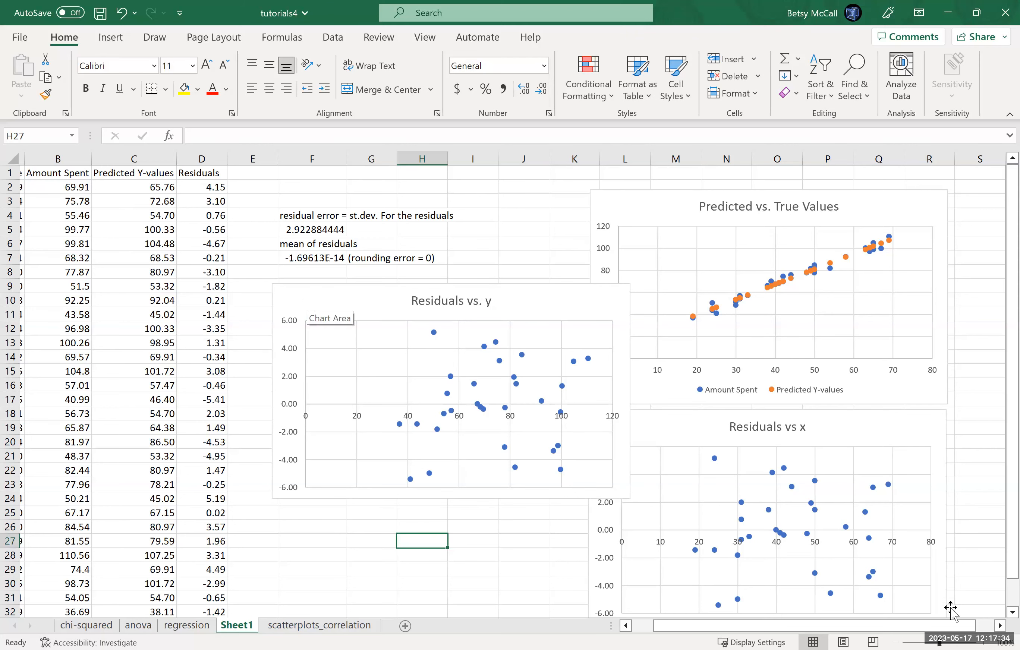
# Step: Move the Residuals vs. y chart clear of the other charts, into the empty columns to their right
pyautogui.click(999, 626)
pyautogui.click(1000, 626)
pyautogui.click(999, 626)
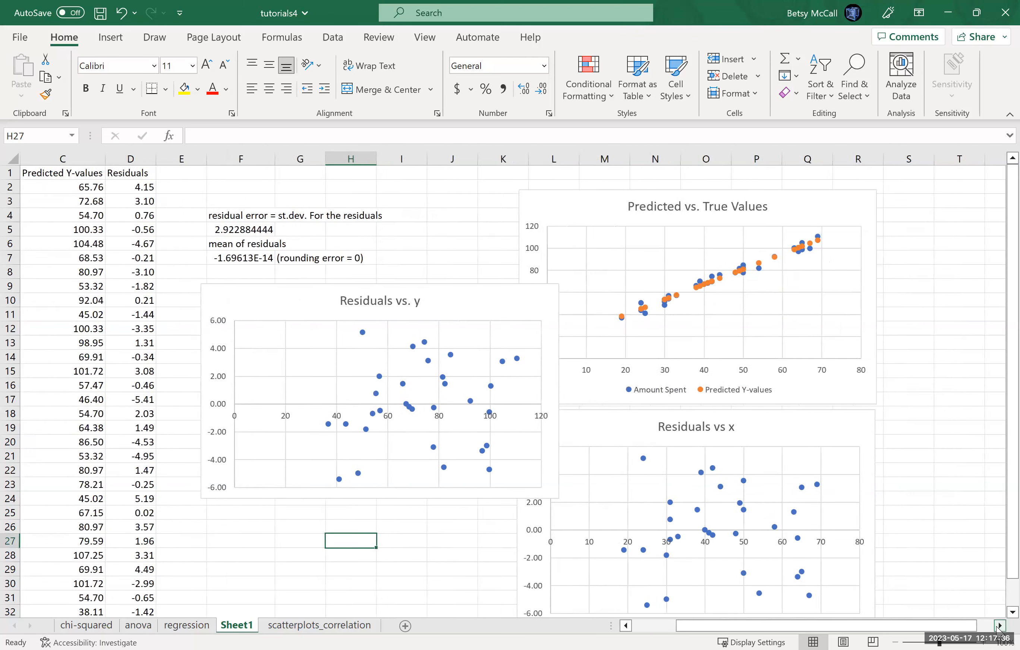
pyautogui.moveTo(173, 322); pyautogui.dragTo(770, 325)
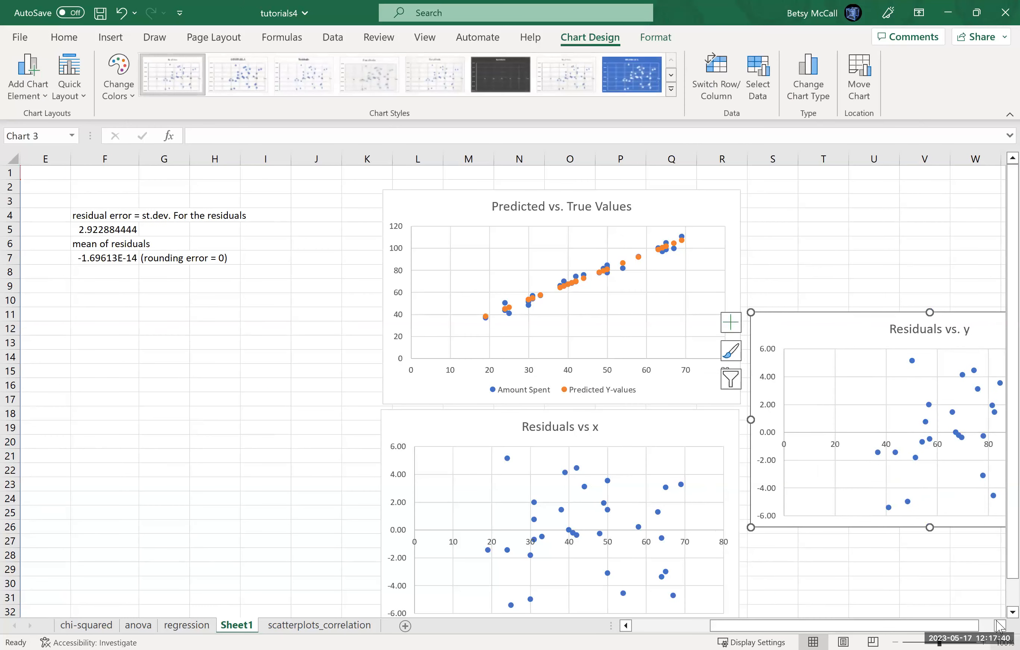
pyautogui.click(1000, 626)
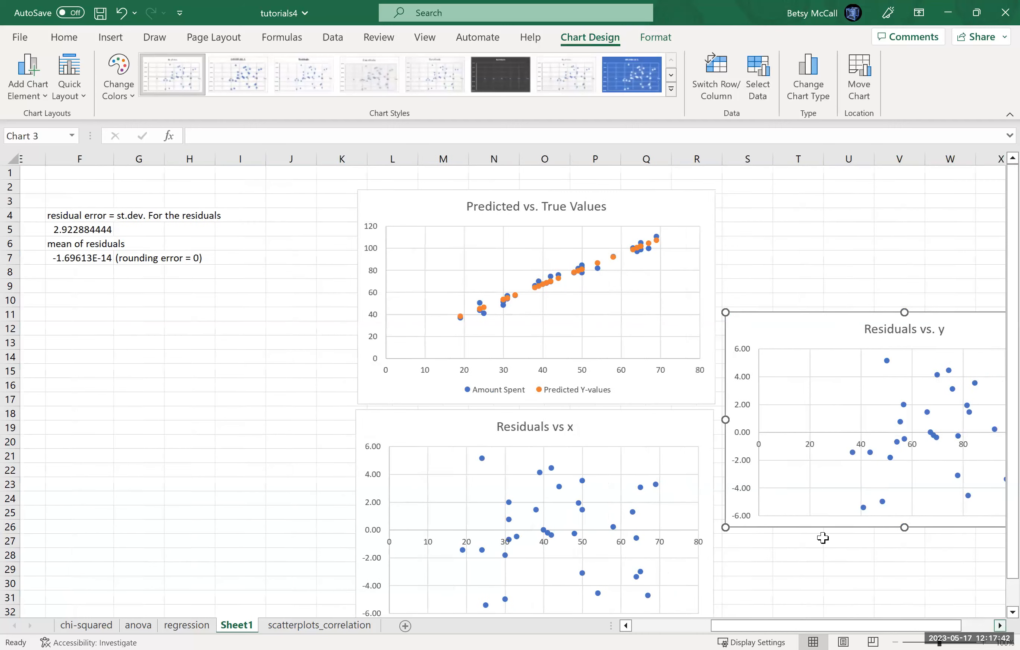
# Step: Try a trendline on the Residuals vs. y chart and remove it again
pyautogui.click(745, 426)
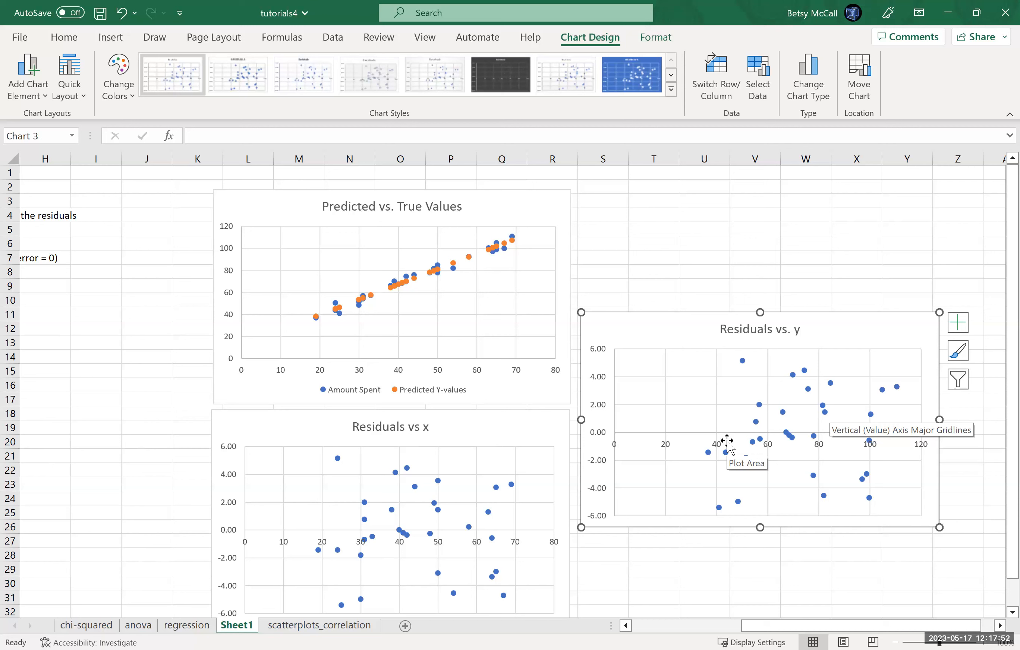
pyautogui.click(958, 333)
pyautogui.click(479, 453)
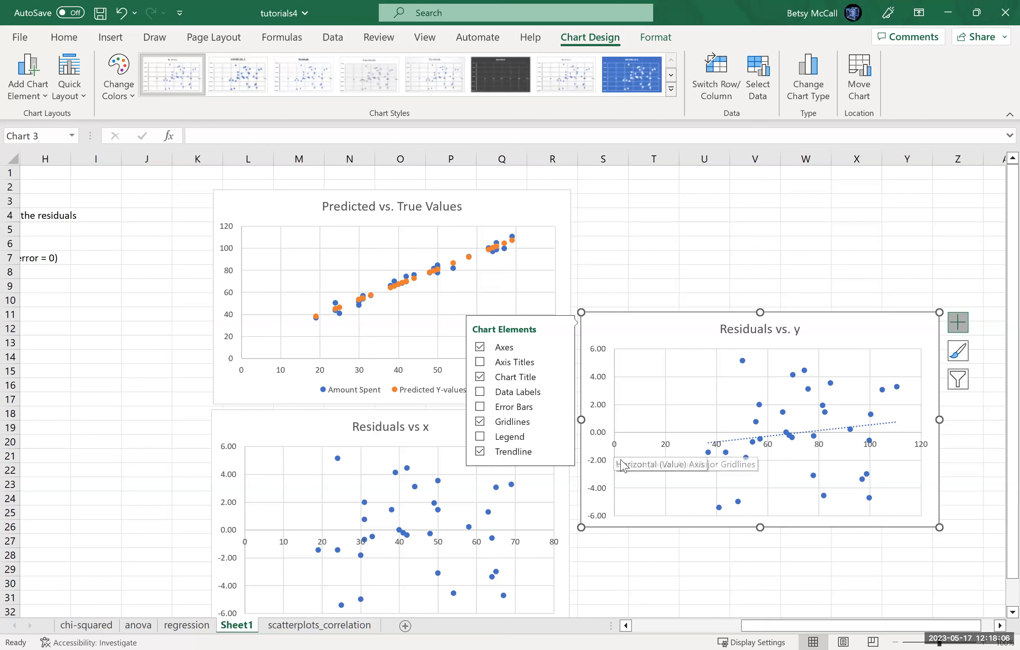
pyautogui.click(481, 452)
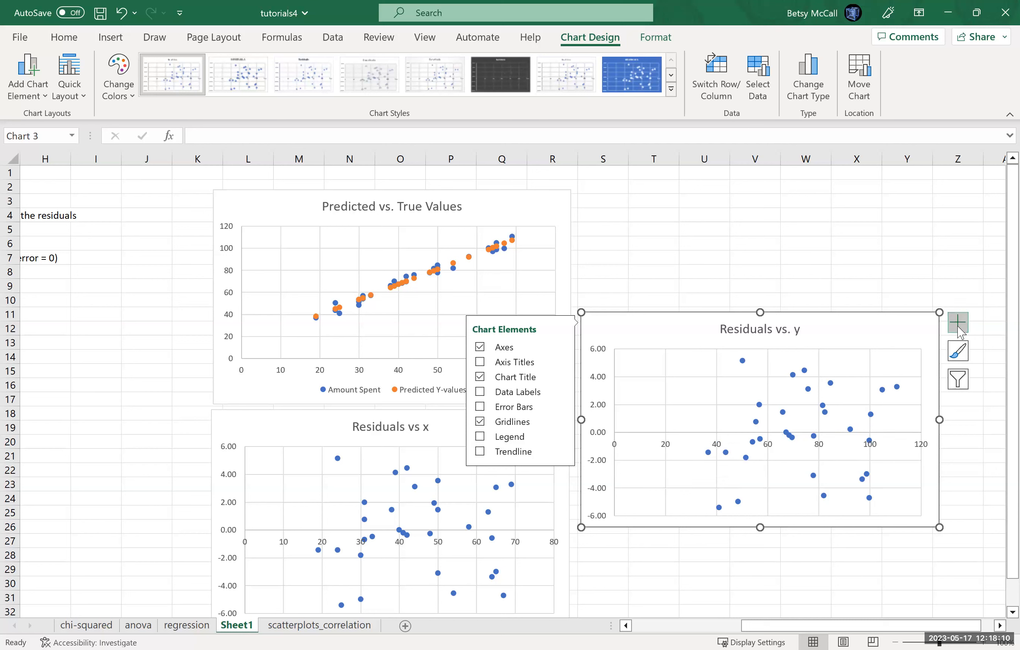
# Step: Try a trendline on the Residuals vs x chart and remove it again
pyautogui.click(312, 434)
pyautogui.click(590, 422)
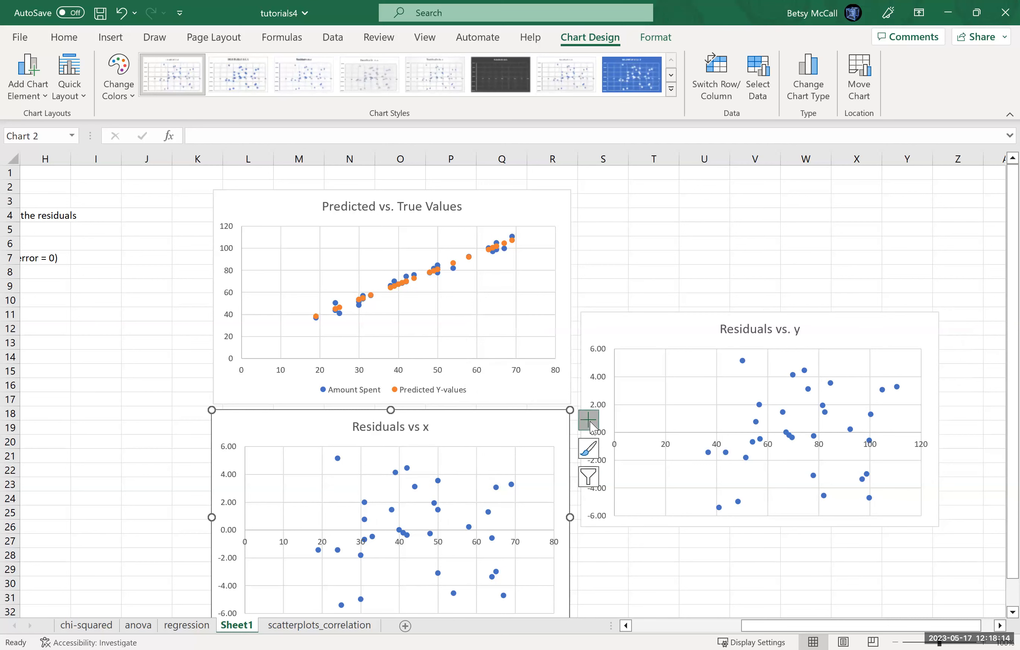
pyautogui.click(618, 551)
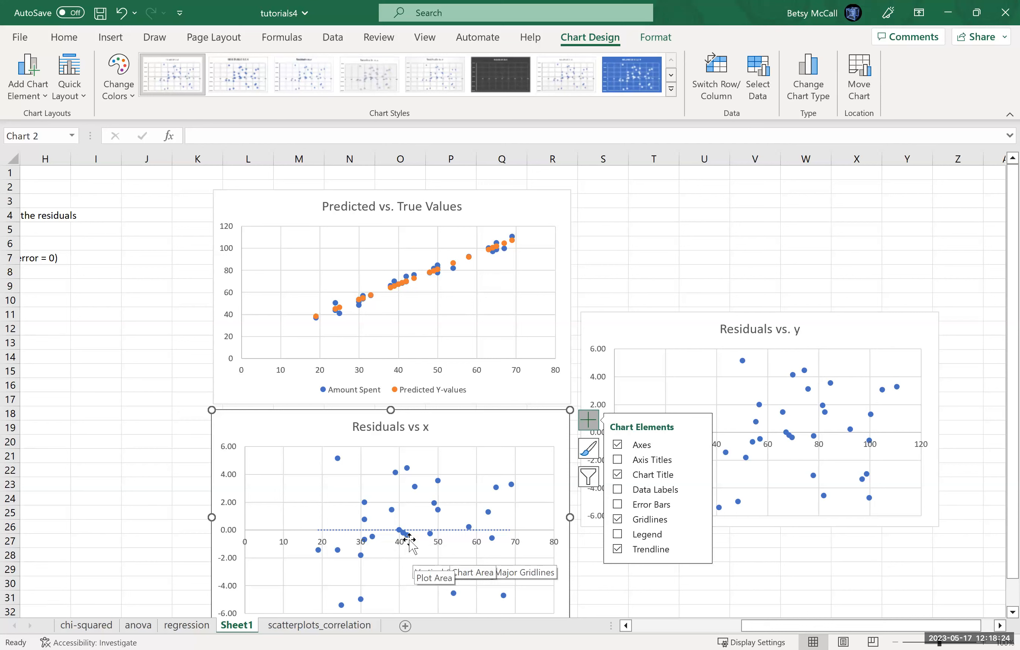
pyautogui.click(618, 551)
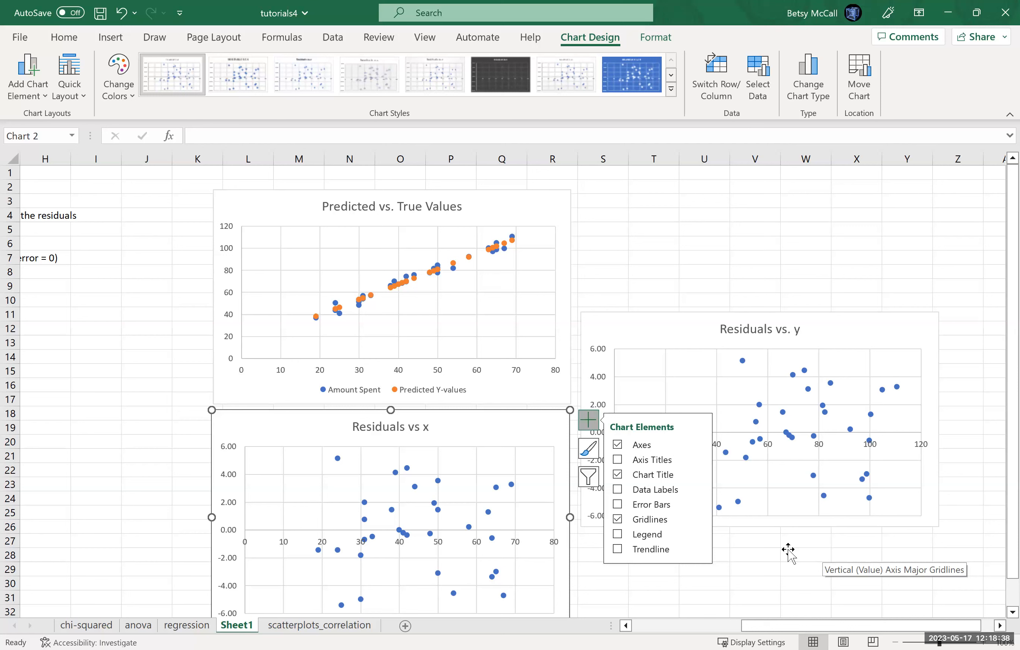
pyautogui.click(745, 594)
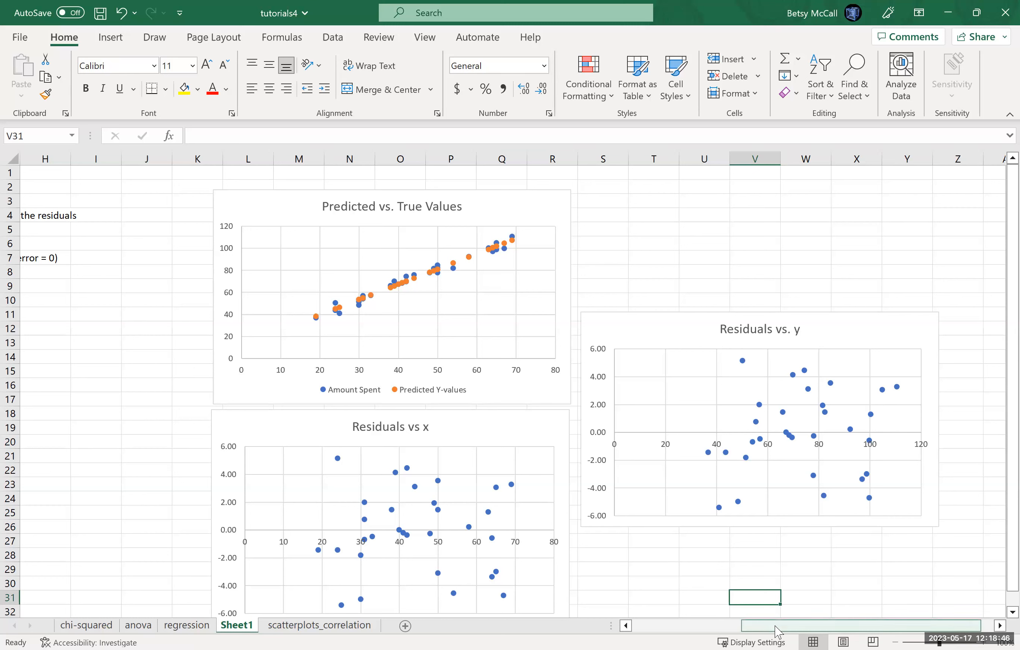
# Step: Run Regression on Y range B1:B32 and X range A1:A32 with labels, residuals, residual plots and normal probability plots, output to Q2
pyautogui.moveTo(779, 632); pyautogui.dragTo(660, 632)
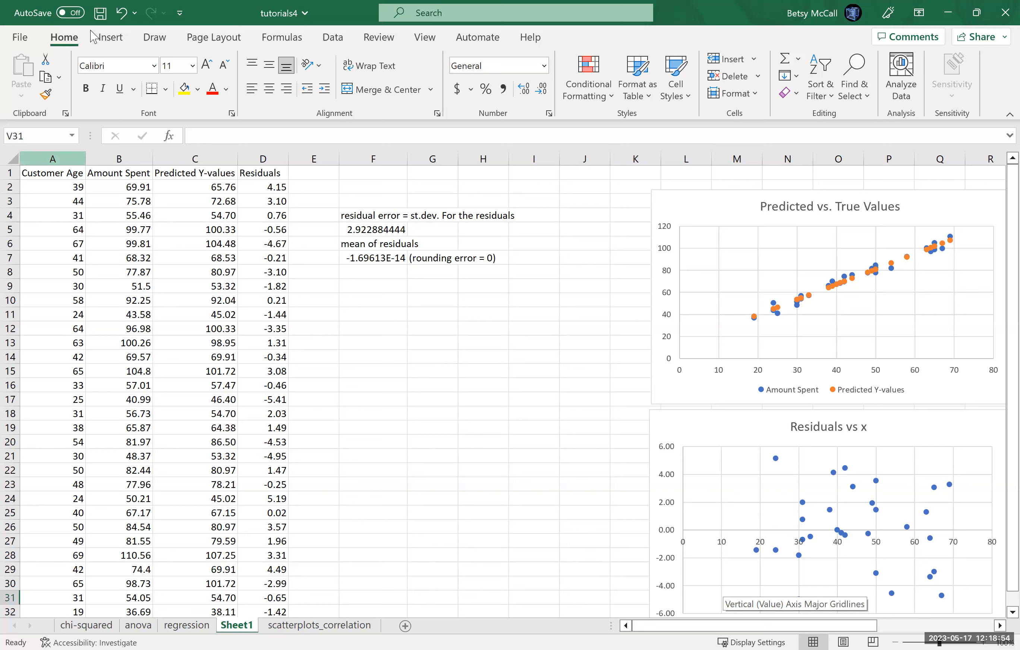
pyautogui.click(333, 37)
pyautogui.click(801, 59)
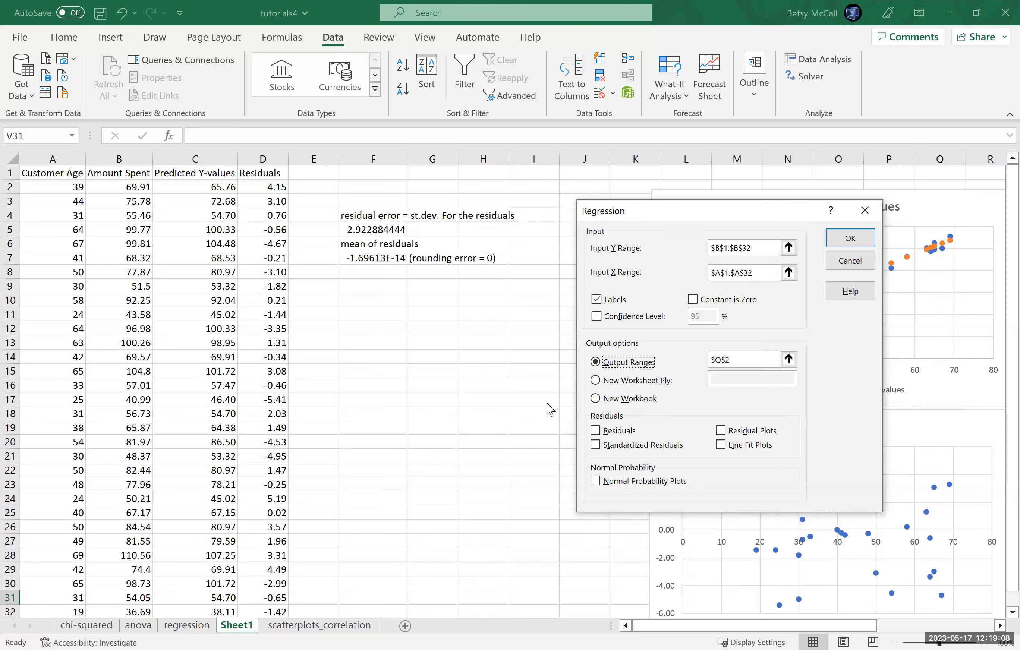
pyautogui.click(596, 431)
pyautogui.click(720, 431)
pyautogui.click(596, 483)
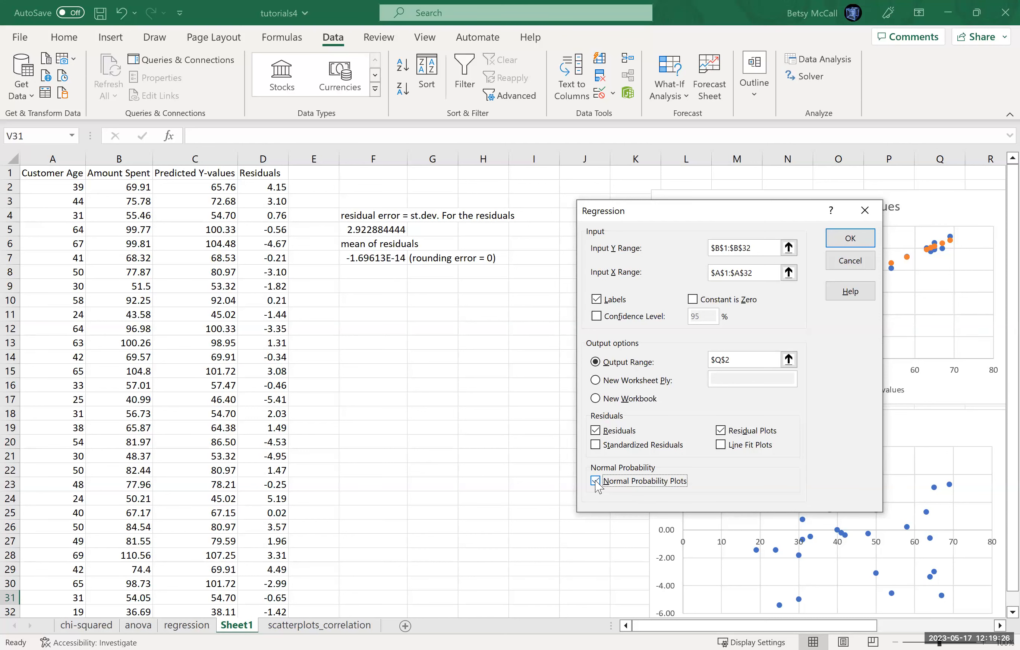
pyautogui.click(849, 241)
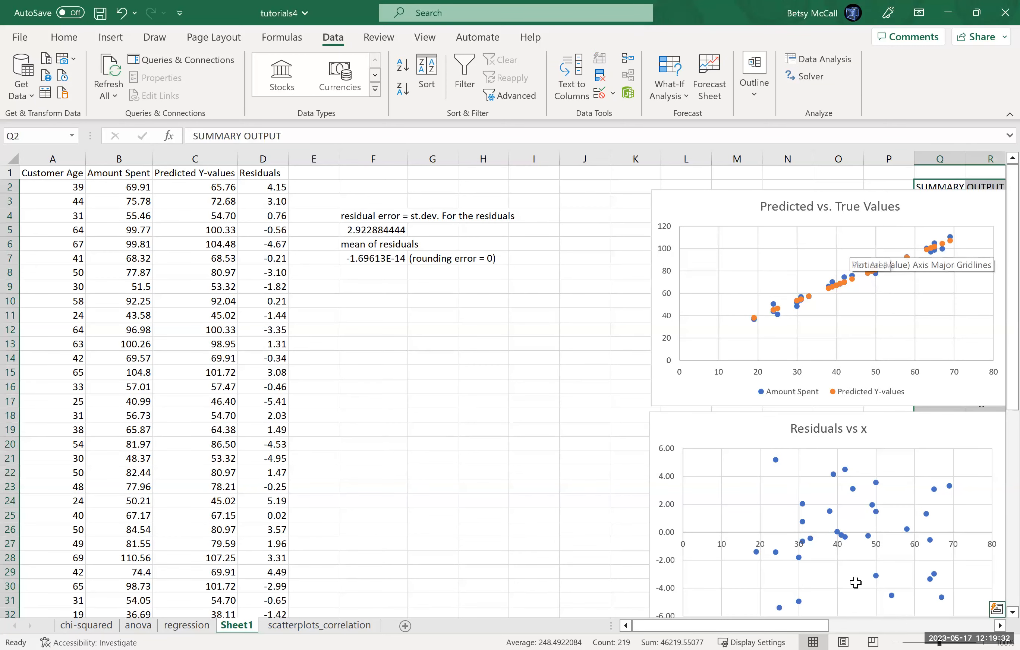
# Step: Move the Residuals vs. y chart off the regression output to directly below the Residuals vs x chart
pyautogui.hscroll(5, 610, 528)
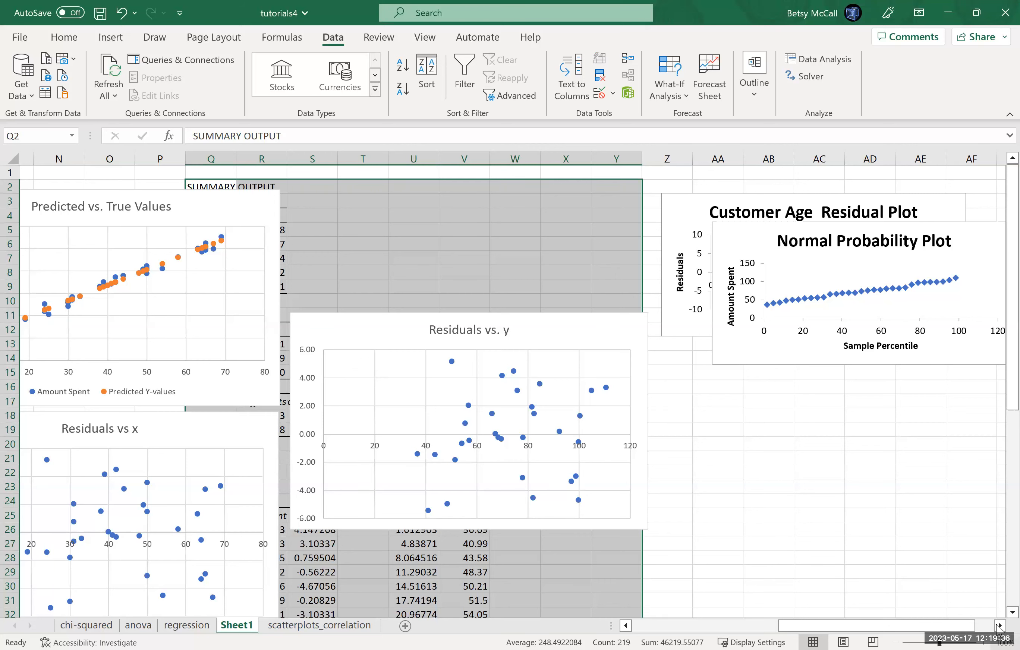
pyautogui.click(1011, 613)
pyautogui.scroll(-3, 998, 615)
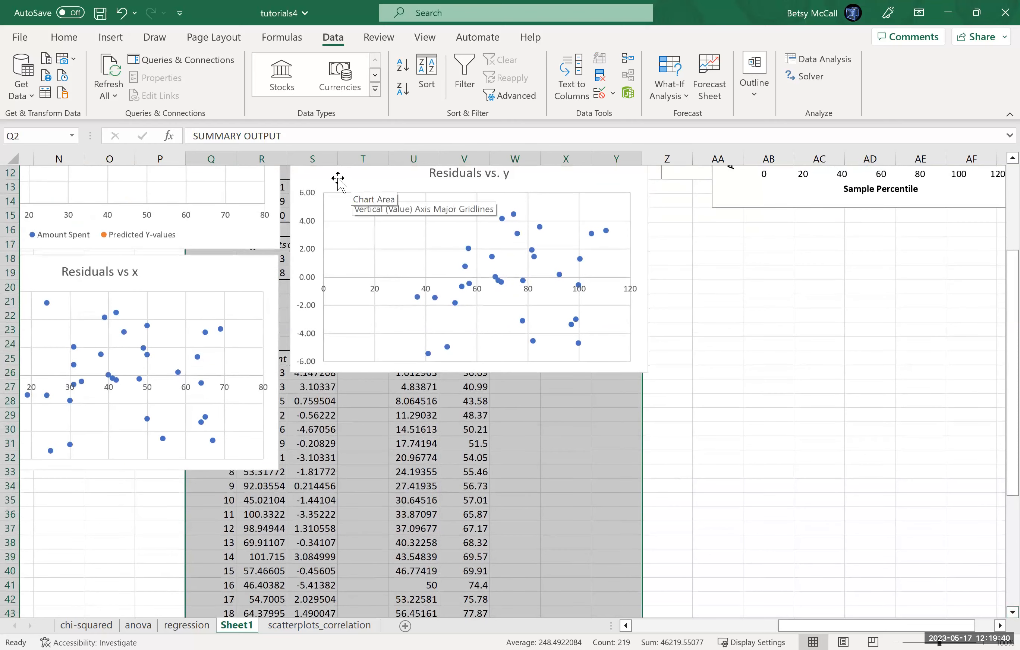
pyautogui.click(324, 209)
pyautogui.moveTo(61, 465); pyautogui.dragTo(16, 518)
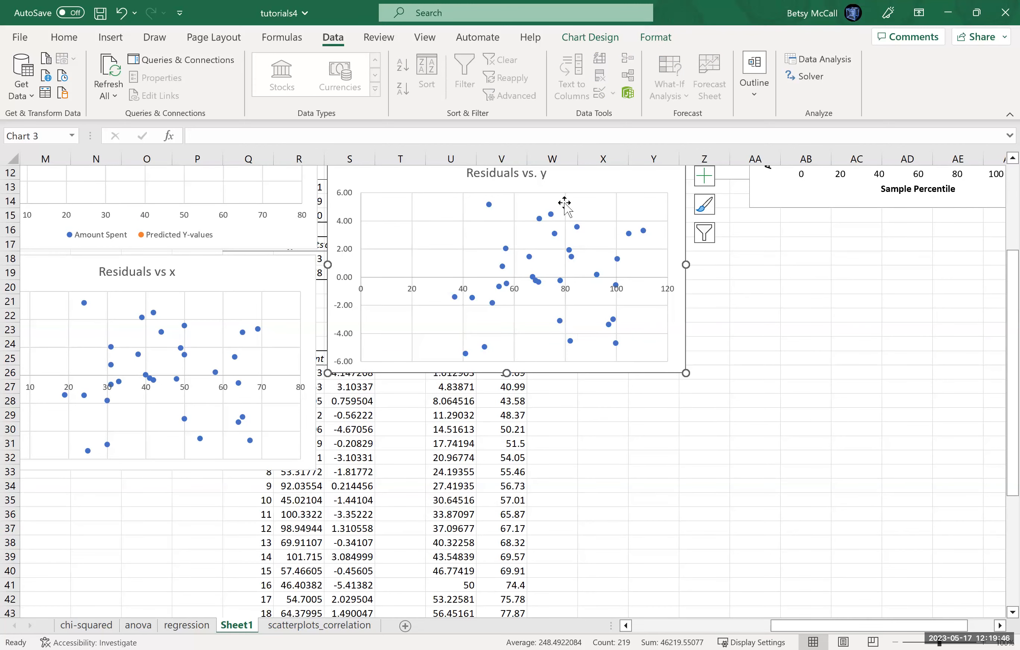
pyautogui.moveTo(410, 541); pyautogui.dragTo(244, 500)
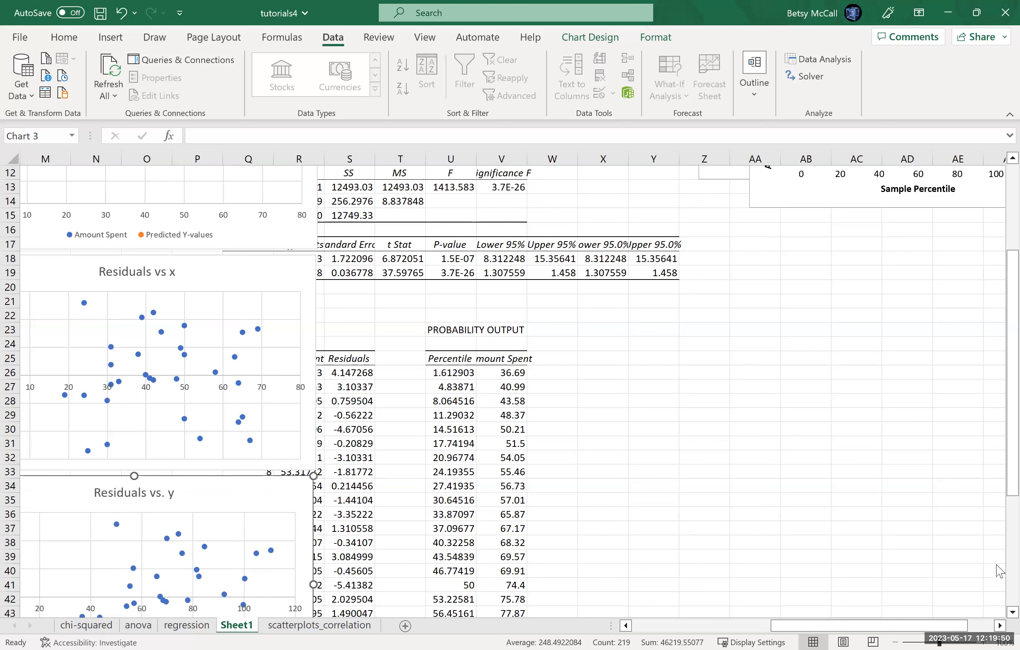
# Step: Insert three blank columns at column P to shift the regression output away from the charts
pyautogui.scroll(4, 999, 357)
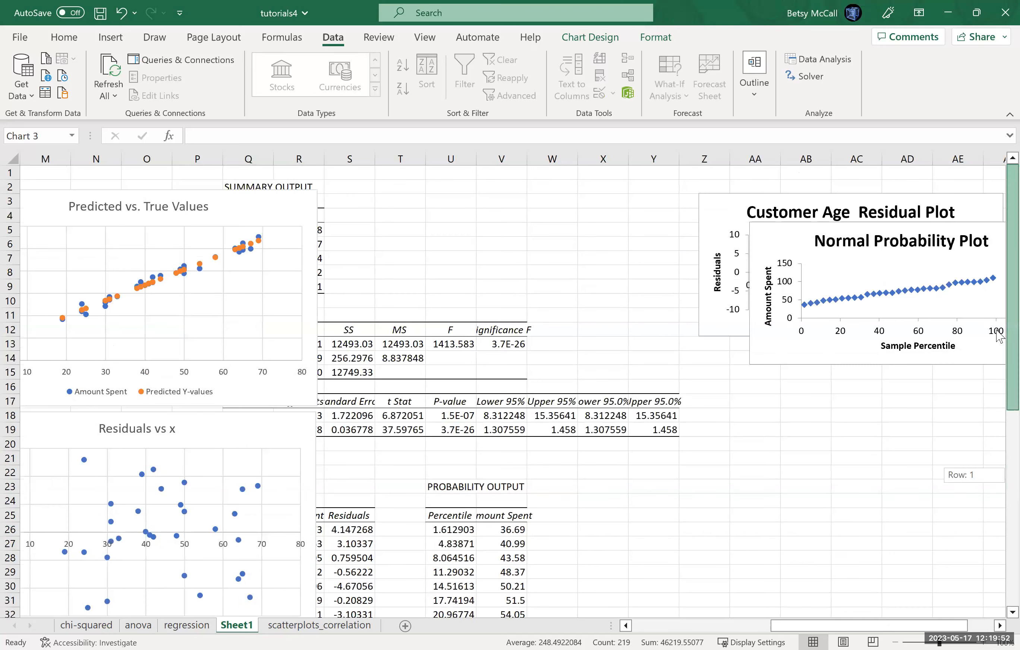
pyautogui.click(207, 154)
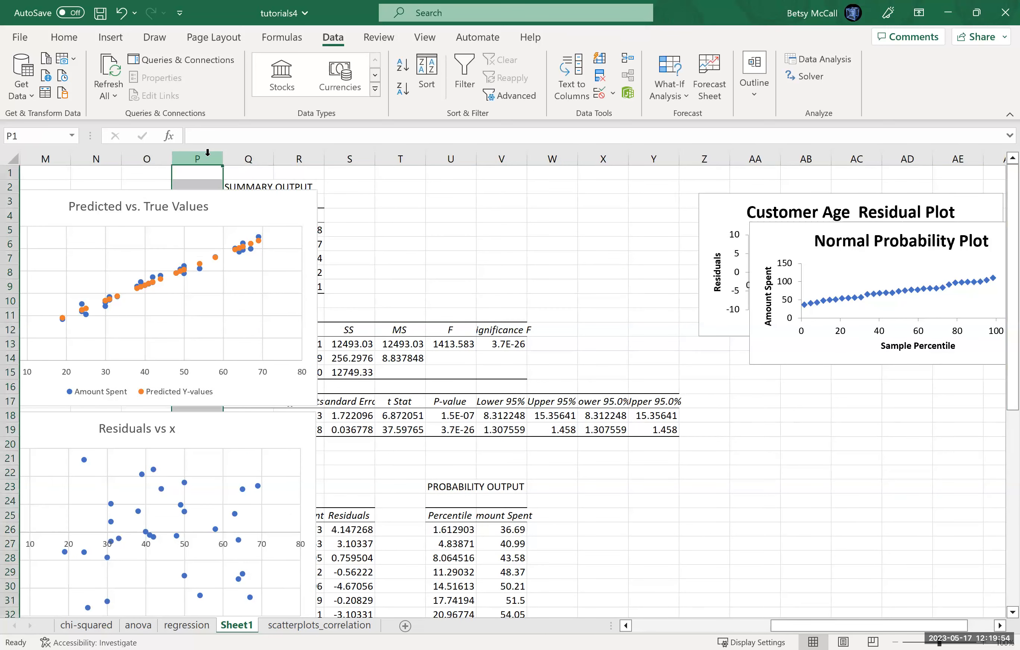
pyautogui.hotkey('shift', 'F10')
pyautogui.click(244, 308)
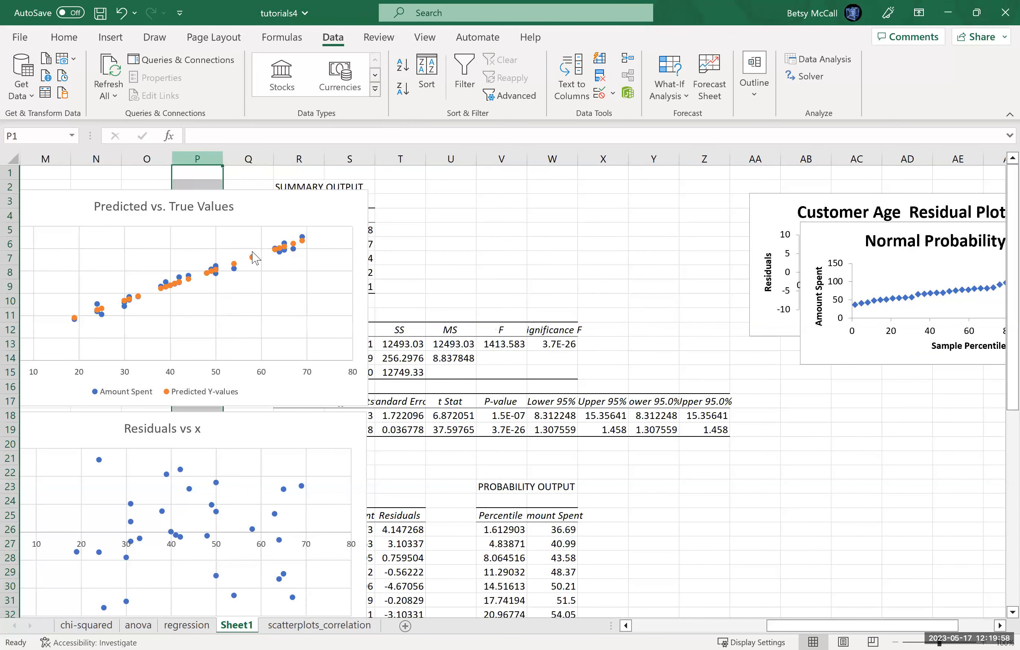
pyautogui.hotkey('shift', 'F10')
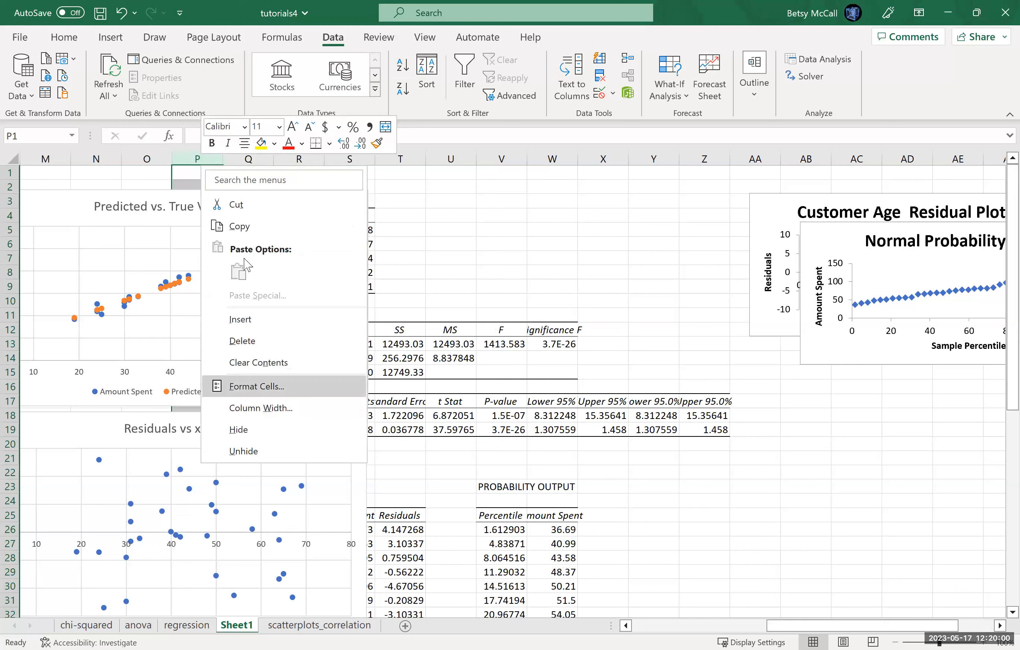
pyautogui.rightClick(195, 158)
pyautogui.click(235, 314)
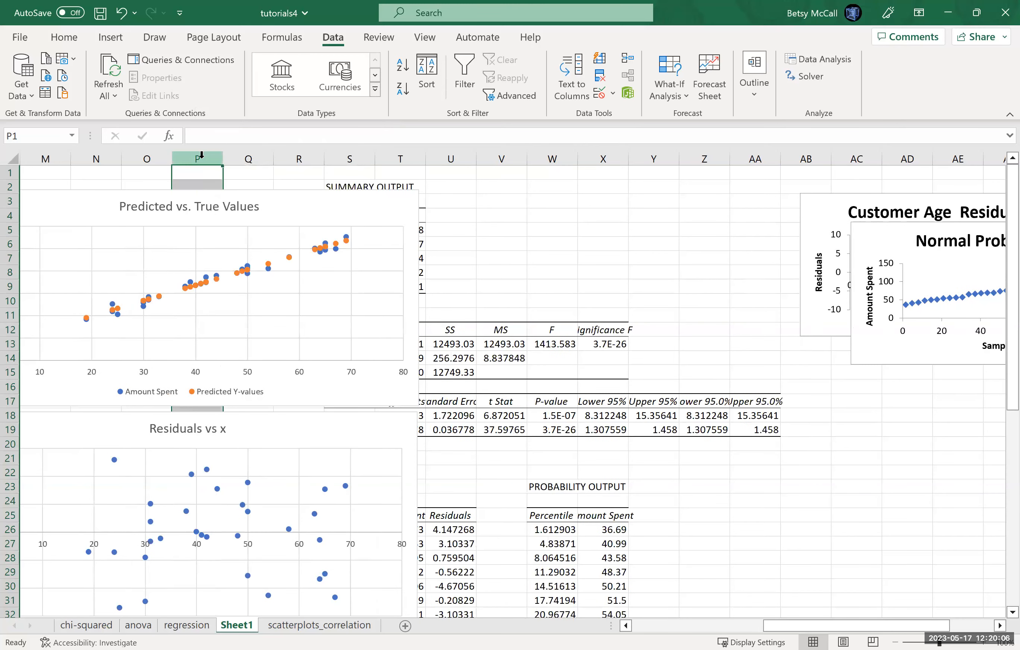
pyautogui.rightClick(203, 159)
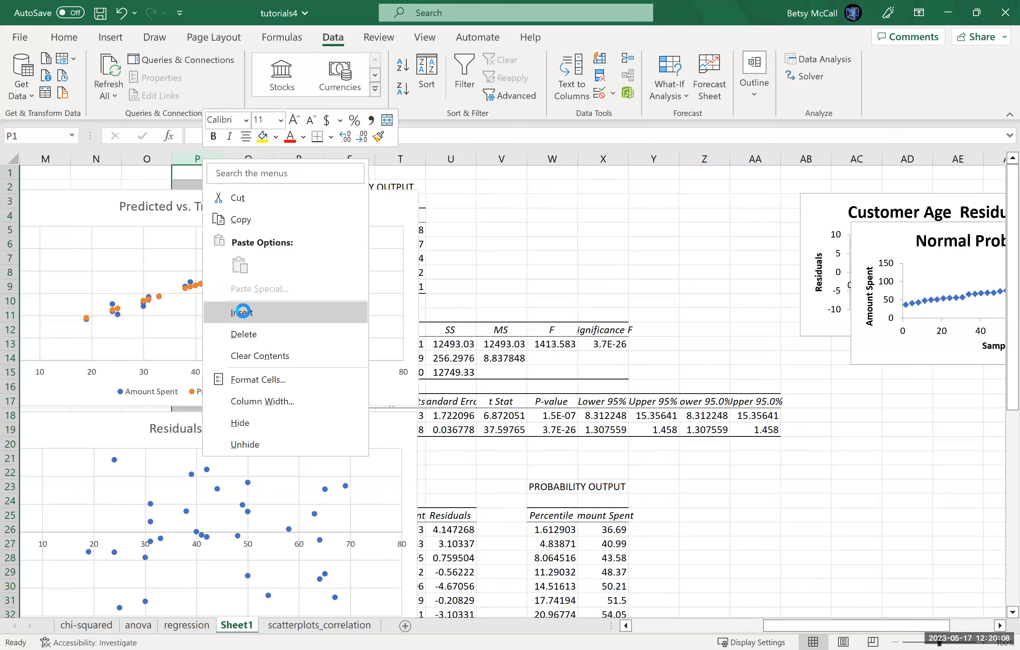
pyautogui.click(243, 313)
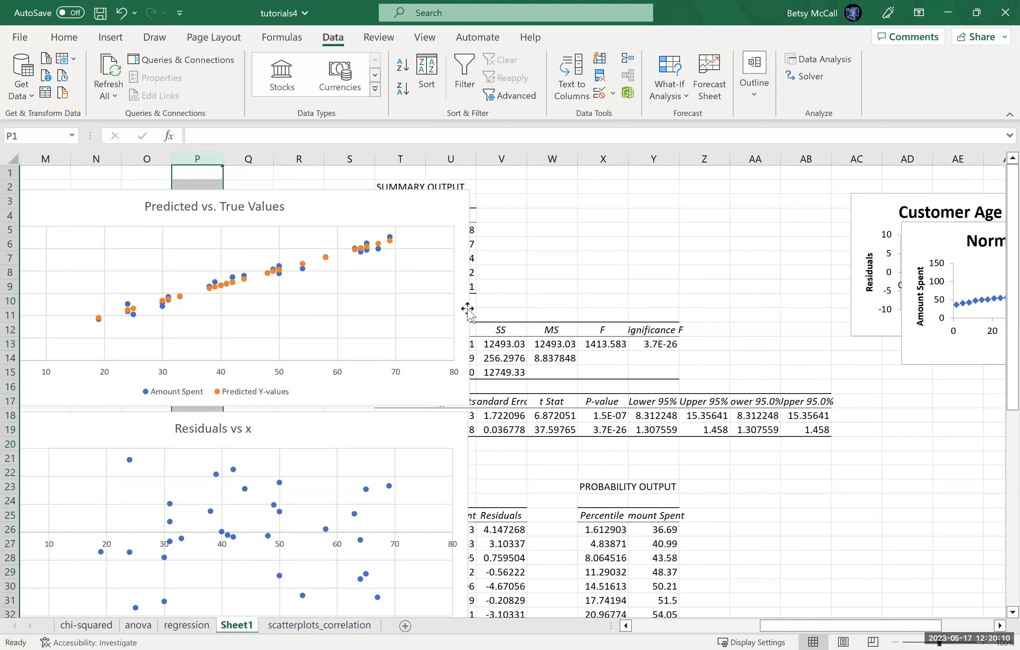
# Step: Narrow the Predicted vs. True Values, Residuals vs x and Residuals vs. y charts so they end before column T
pyautogui.moveTo(462, 291); pyautogui.dragTo(370, 299)
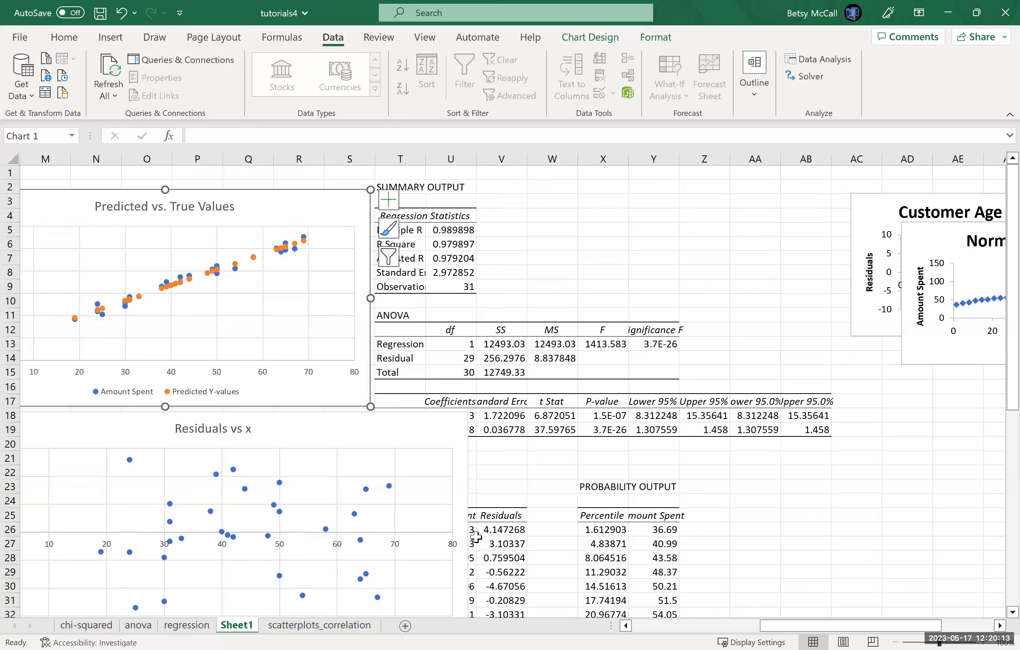
pyautogui.click(456, 537)
pyautogui.moveTo(468, 519); pyautogui.dragTo(372, 519)
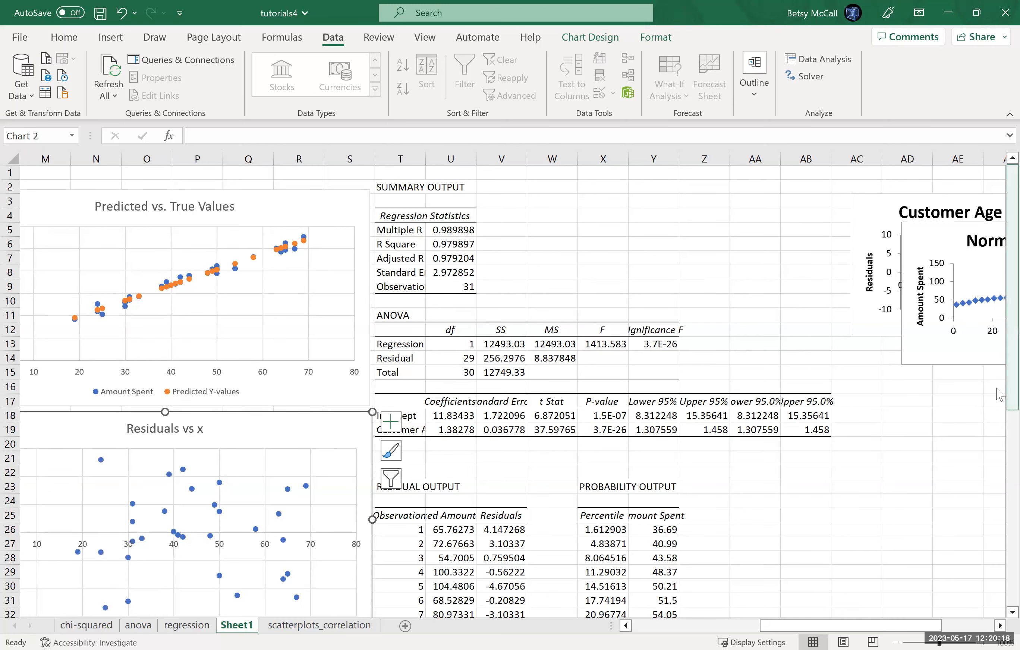
pyautogui.scroll(-6, 999, 497)
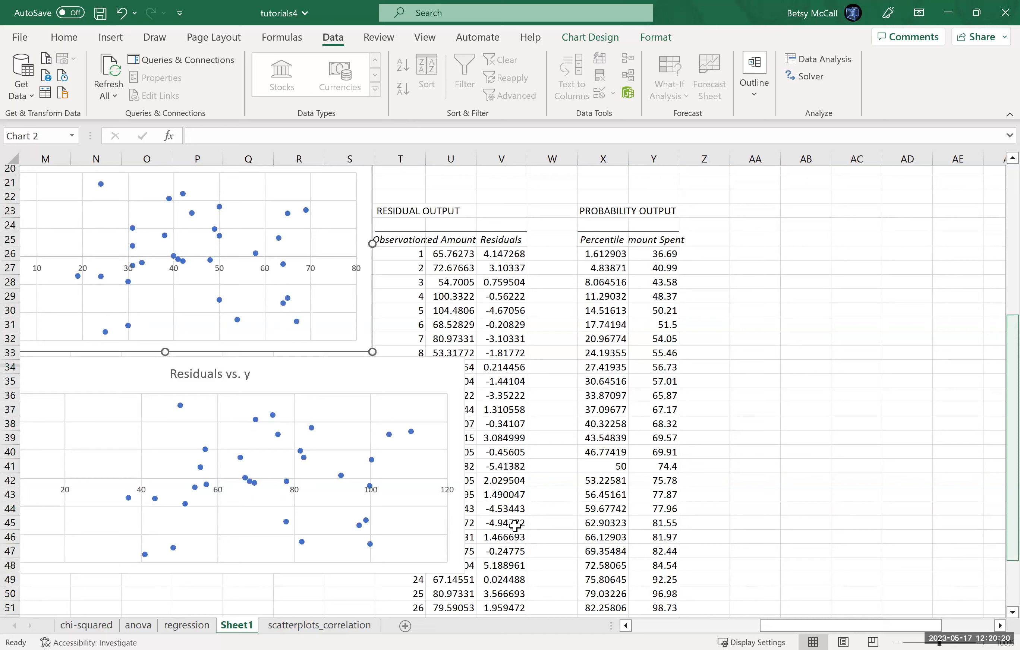
pyautogui.click(437, 492)
pyautogui.moveTo(465, 466); pyautogui.dragTo(372, 465)
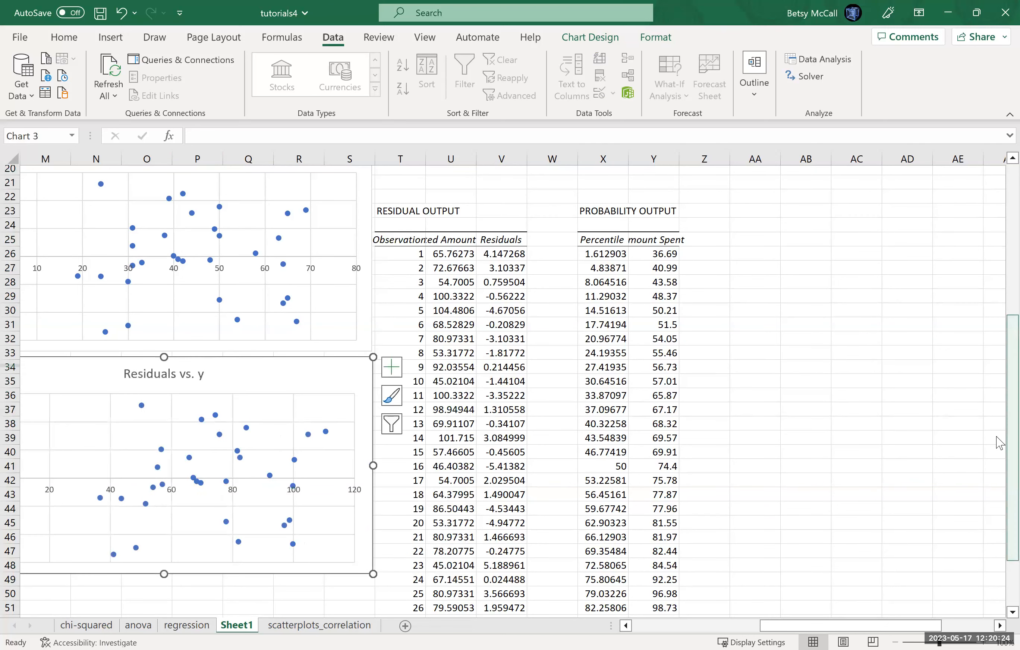
# Step: AutoFit the widths of columns T and U so the Observation and Predicted Amount Spent headings fit
pyautogui.scroll(5, 999, 346)
pyautogui.moveTo(997, 317); pyautogui.dragTo(999, 479)
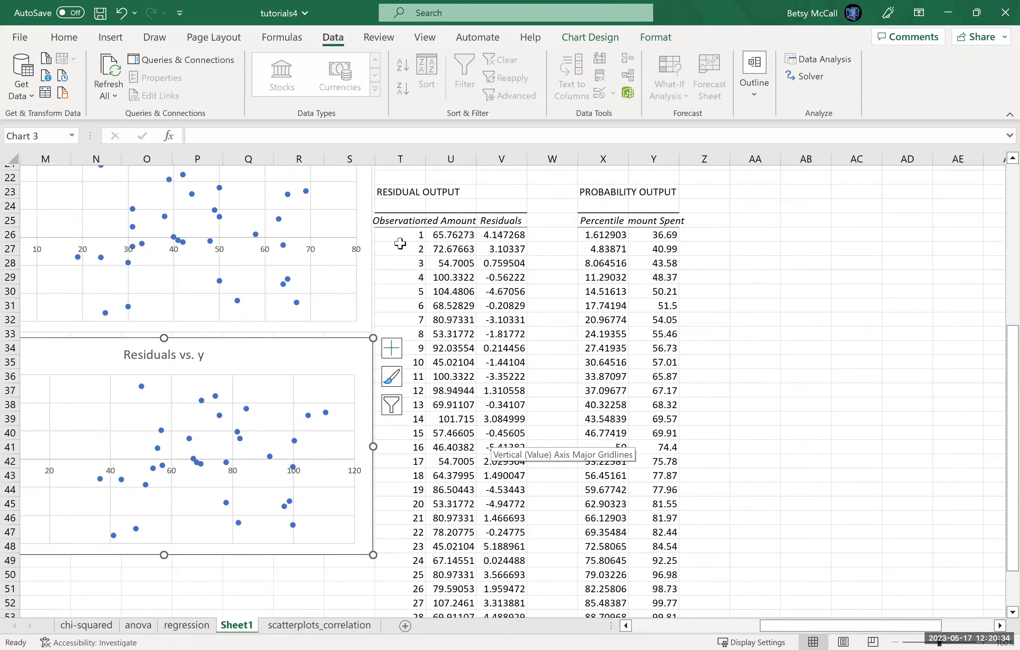
pyautogui.doubleClick(426, 157)
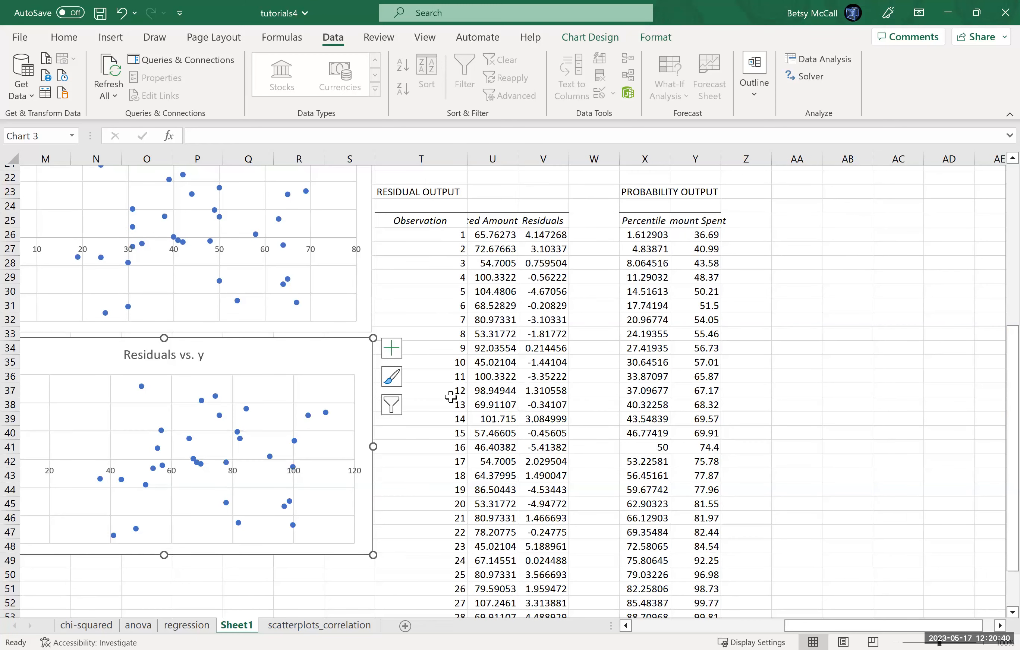
pyautogui.doubleClick(518, 154)
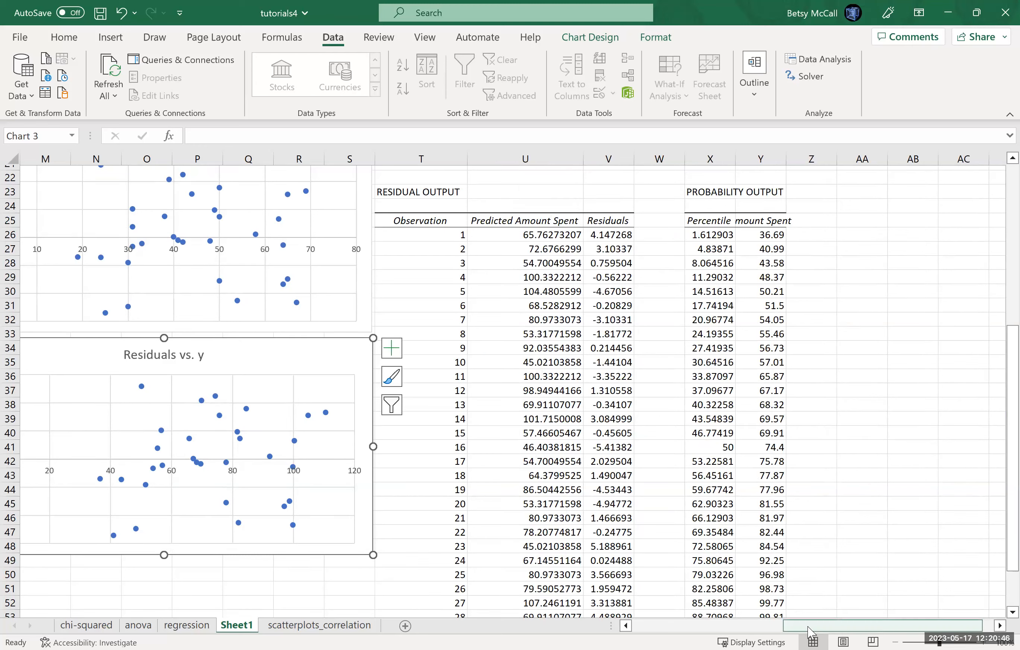
# Step: Compare the Predicted Y-values and Residuals columns with the regression's residual output, and review the residual and probability tables through the last observation
pyautogui.click(656, 633)
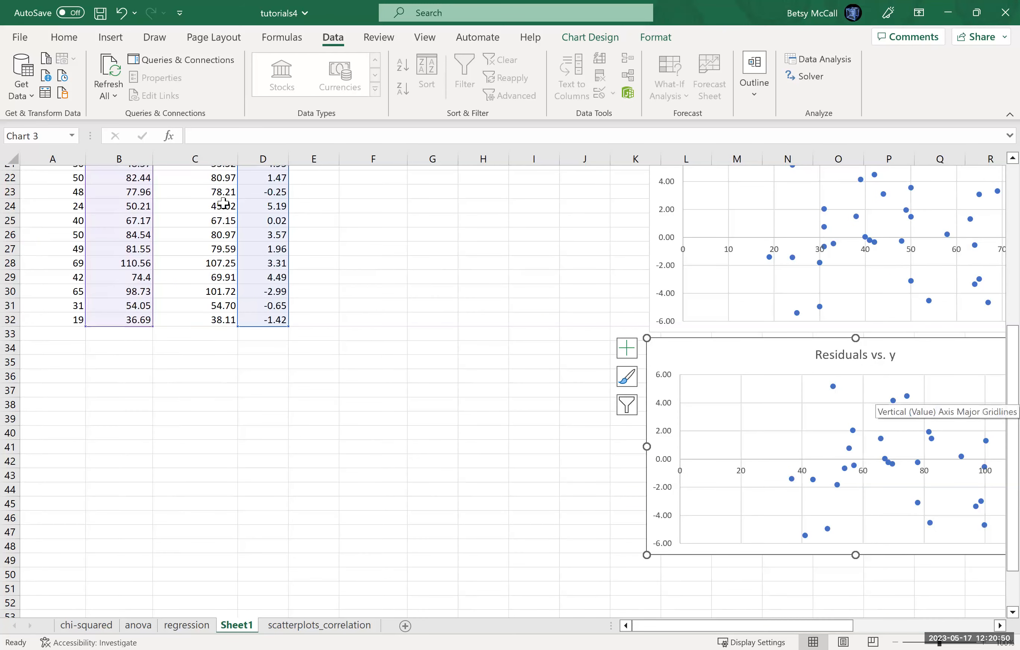
pyautogui.scroll(7, 146, 172)
pyautogui.click(195, 159)
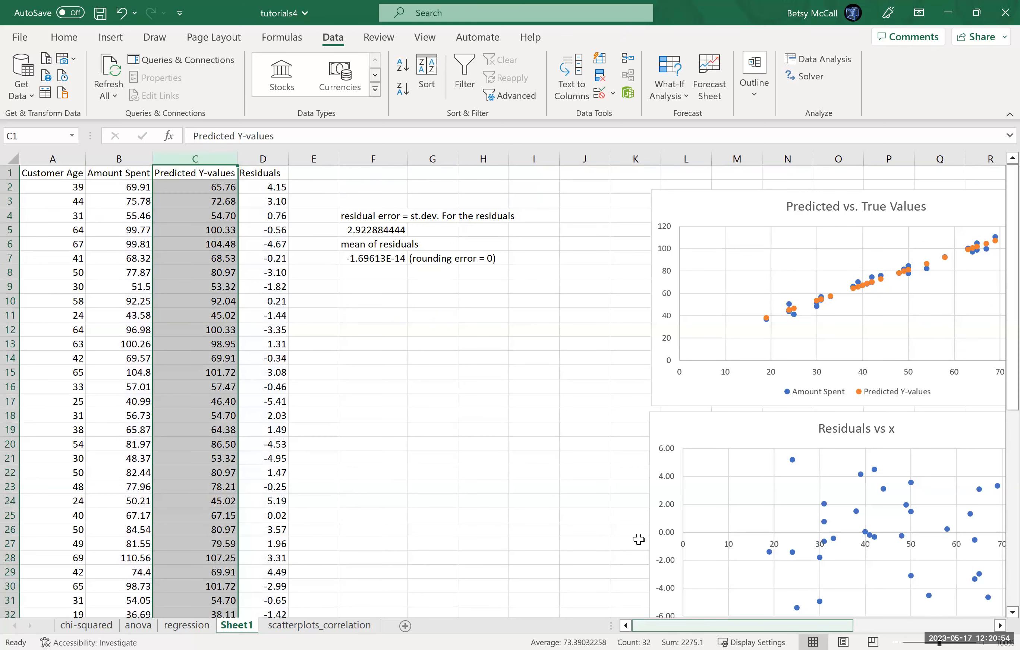
pyautogui.hscroll(5, 639, 541)
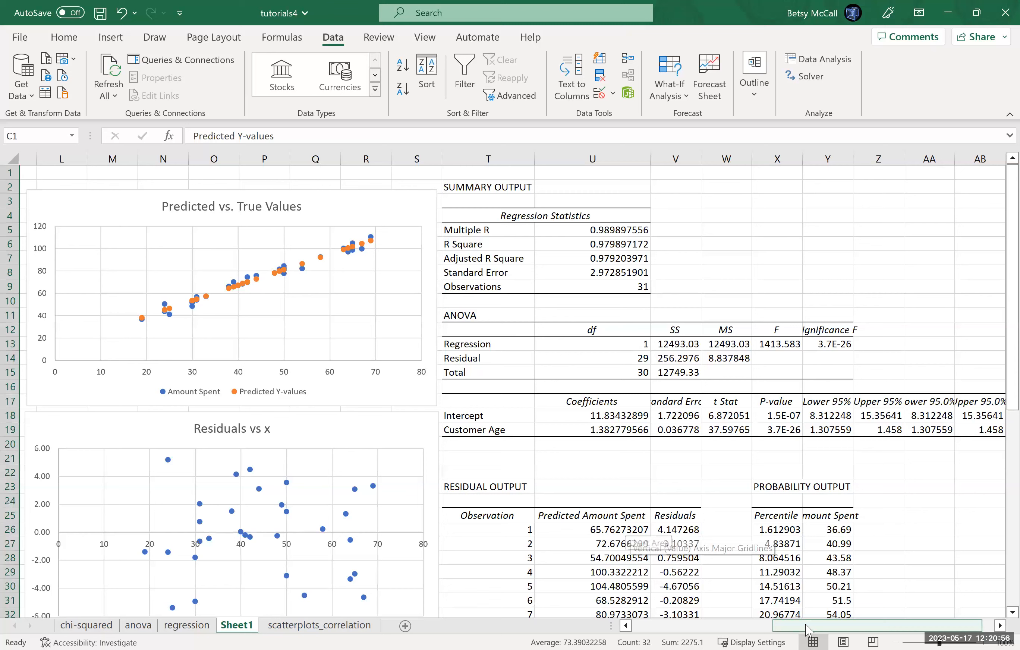
pyautogui.moveTo(808, 630); pyautogui.dragTo(683, 631)
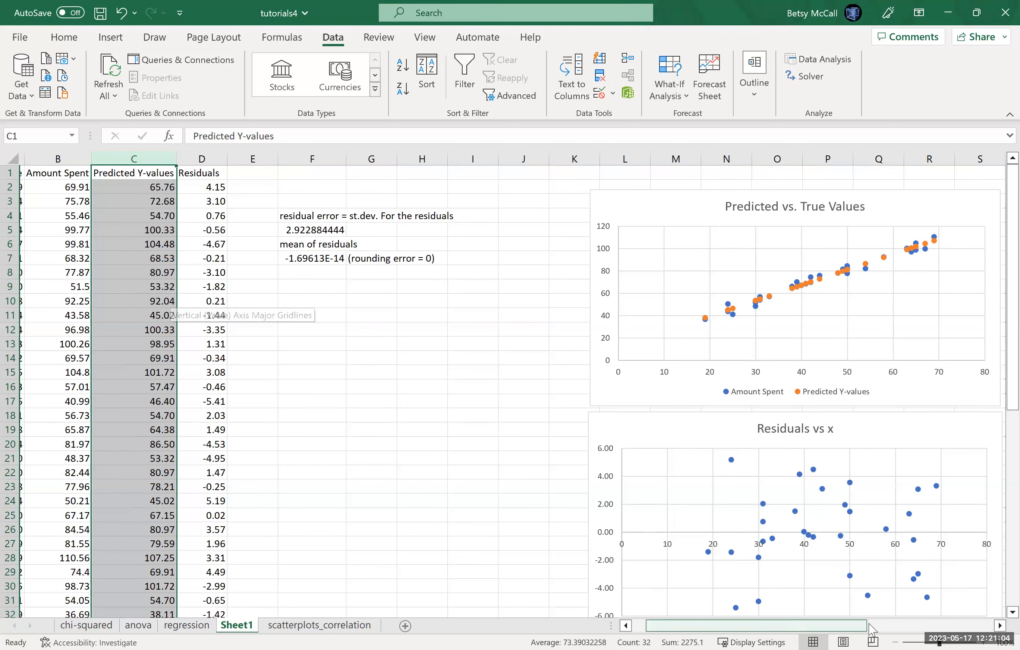
pyautogui.hscroll(3, 874, 630)
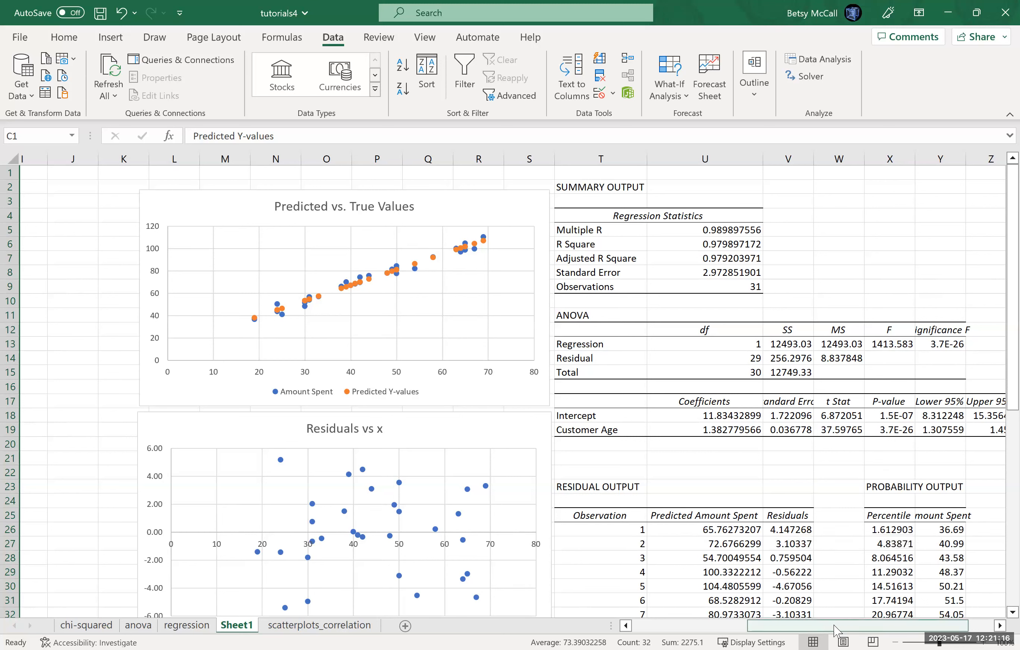
pyautogui.hscroll(1, 714, 576)
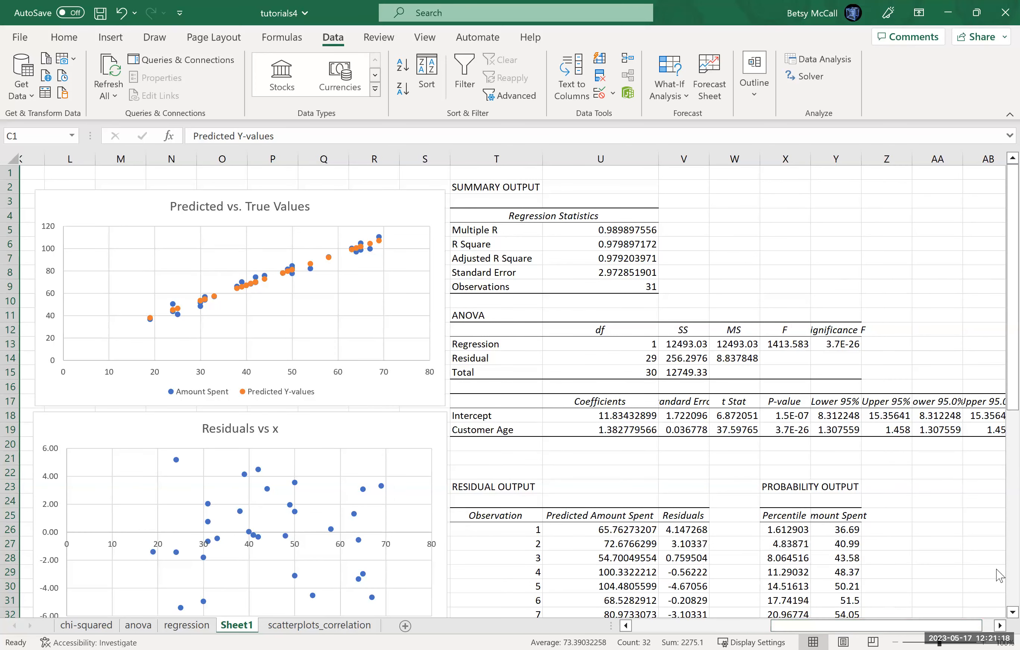
pyautogui.scroll(-3, 997, 616)
pyautogui.scroll(-2, 997, 617)
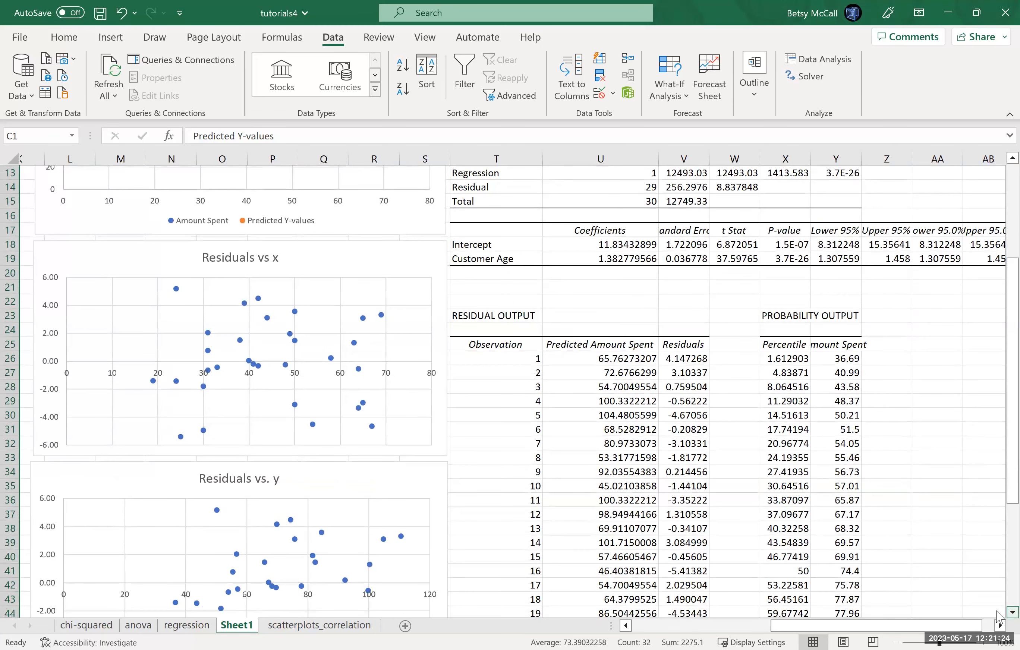
pyautogui.scroll(-1, 997, 618)
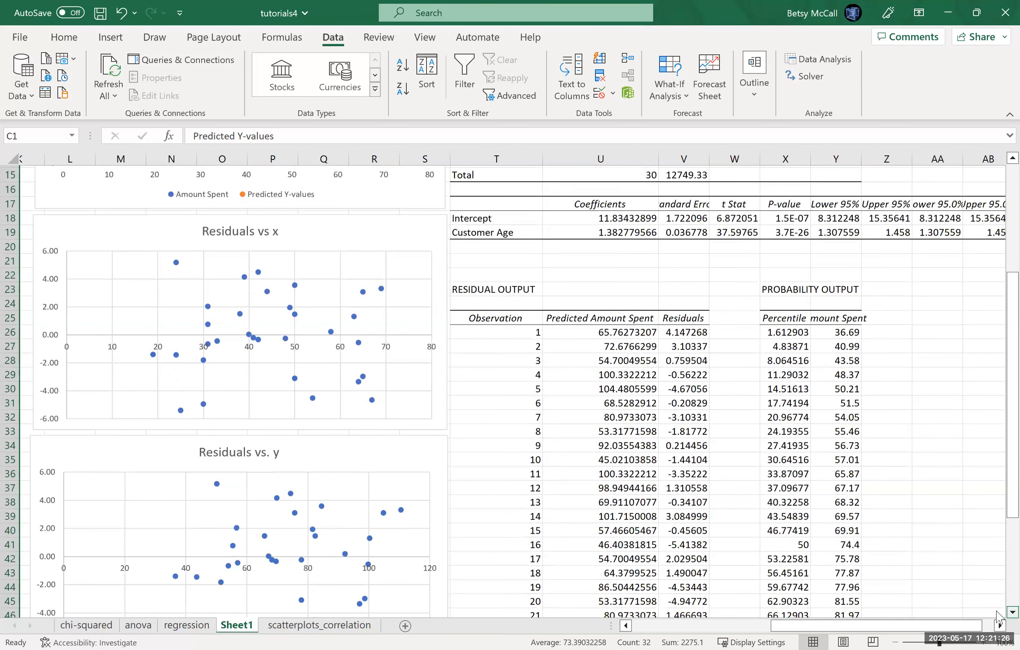
pyautogui.scroll(-4, 997, 617)
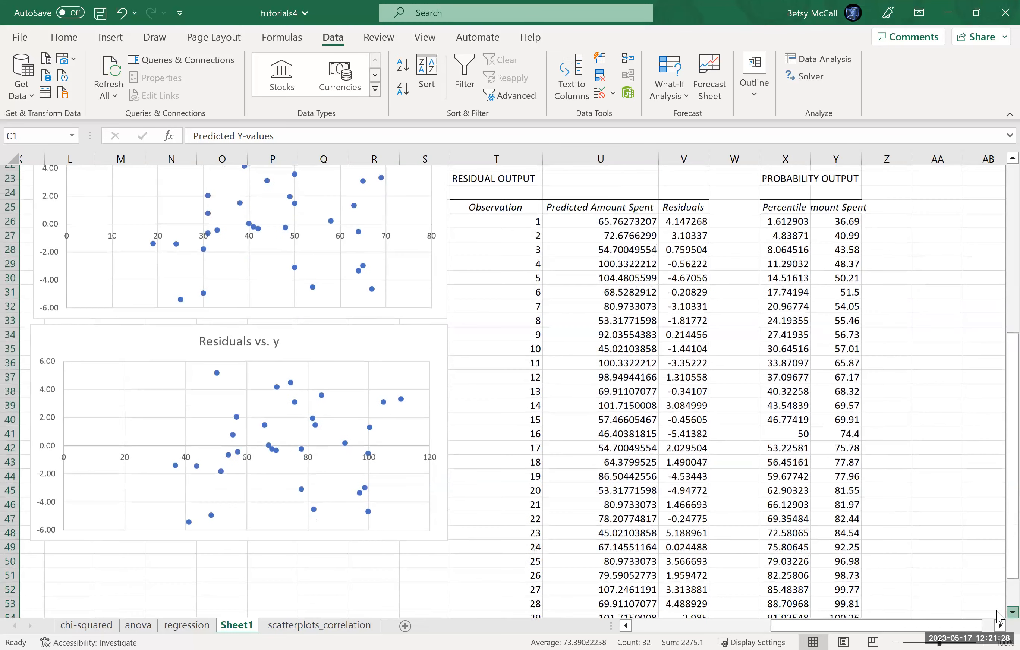
pyautogui.scroll(-1, 997, 617)
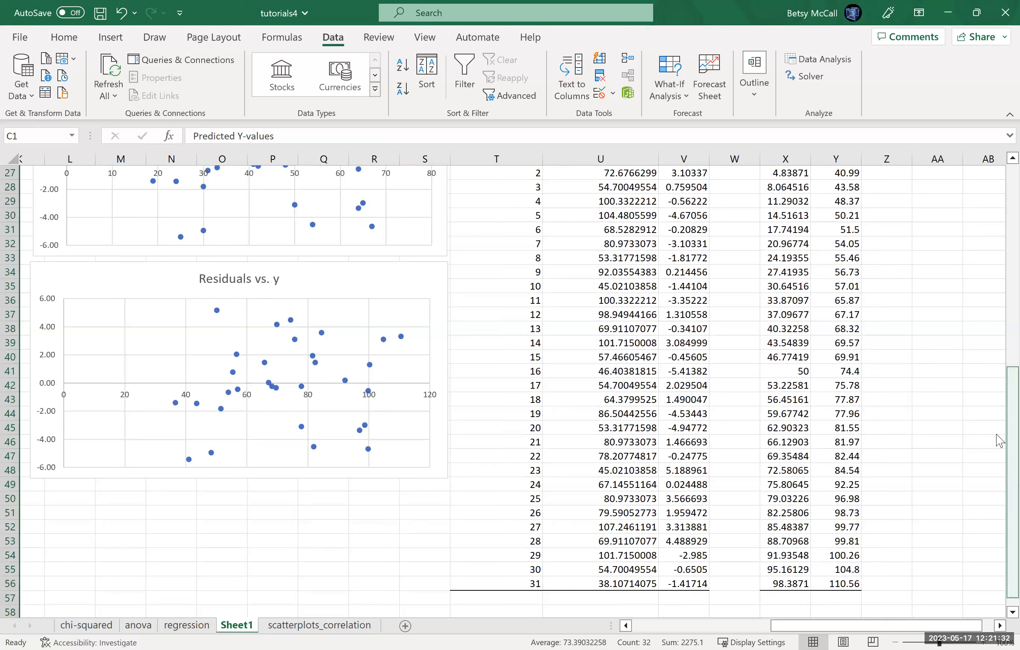
# Step: AutoFit the widths of columns V through Y so the regression output's headings and values show in full
pyautogui.scroll(5, 997, 435)
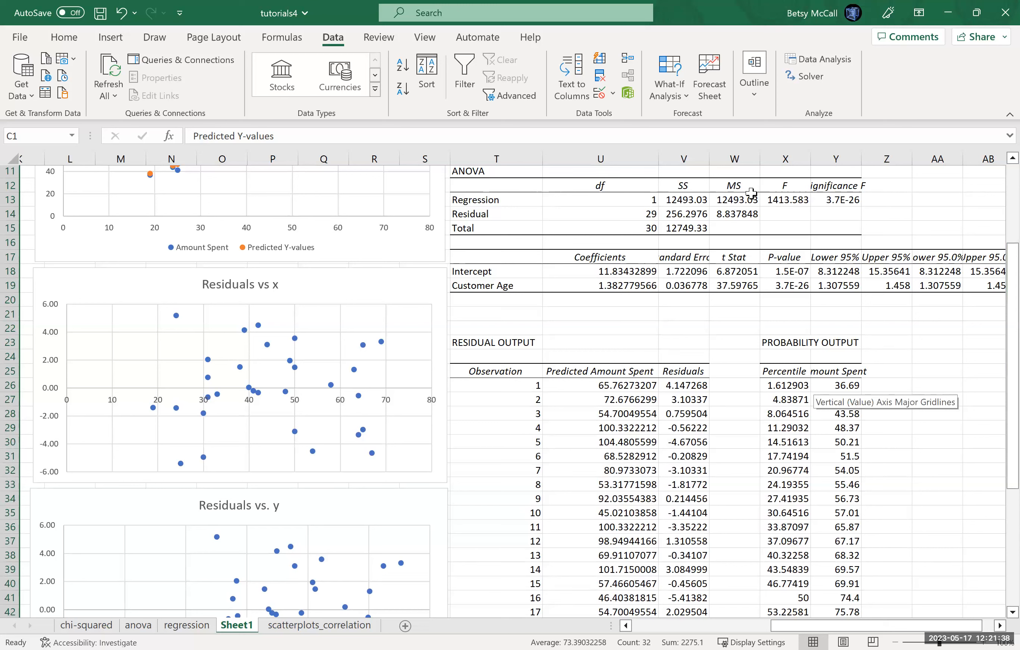
pyautogui.doubleClick(710, 159)
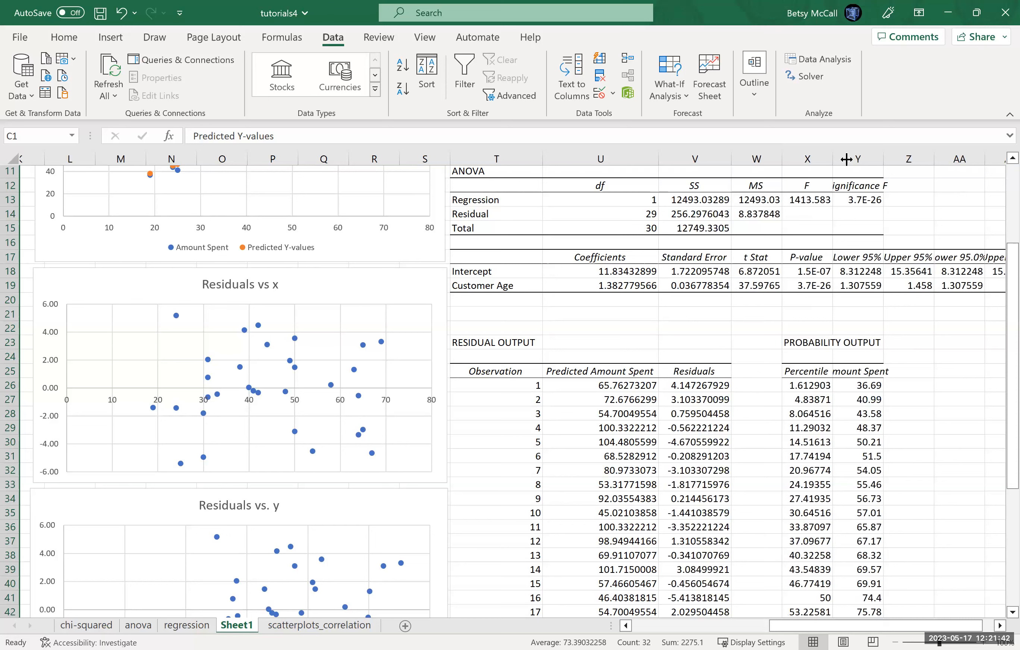
pyautogui.doubleClick(782, 161)
pyautogui.doubleClick(848, 161)
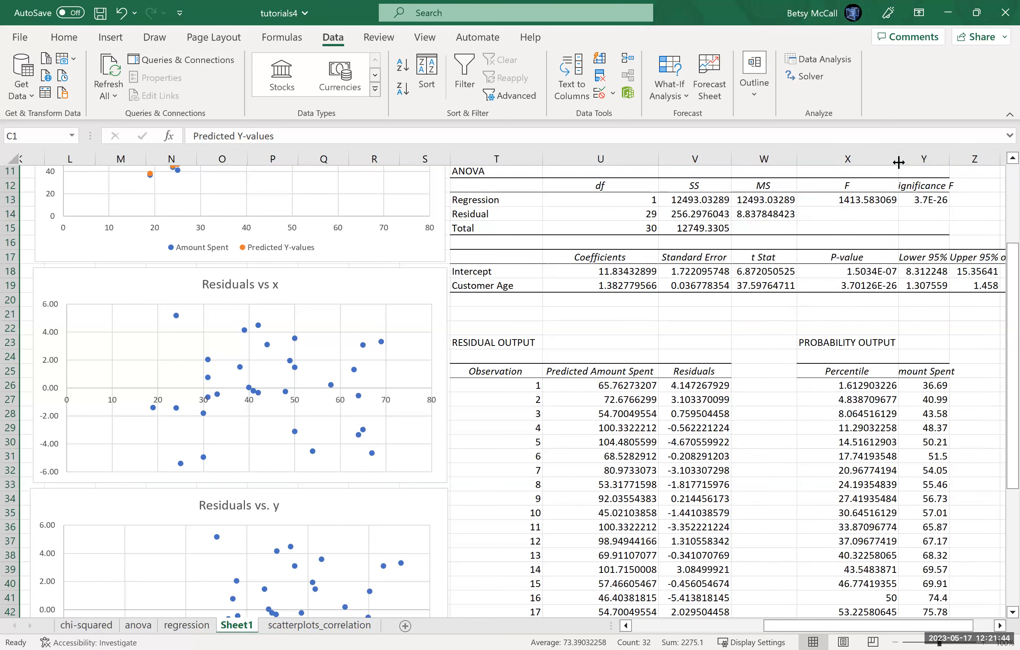
pyautogui.doubleClick(949, 156)
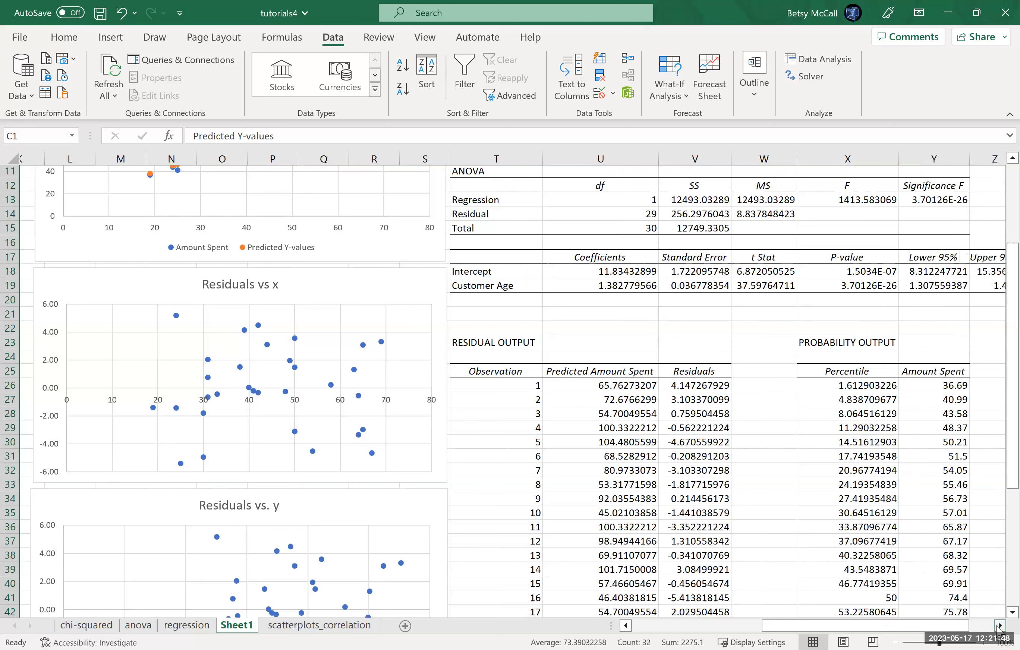
# Step: AutoFit columns Z, AA and AB to fit the Upper 95%, Lower 95.0% and Upper 95.0% headings
pyautogui.click(999, 626)
pyautogui.click(999, 627)
pyautogui.click(999, 626)
pyautogui.click(999, 627)
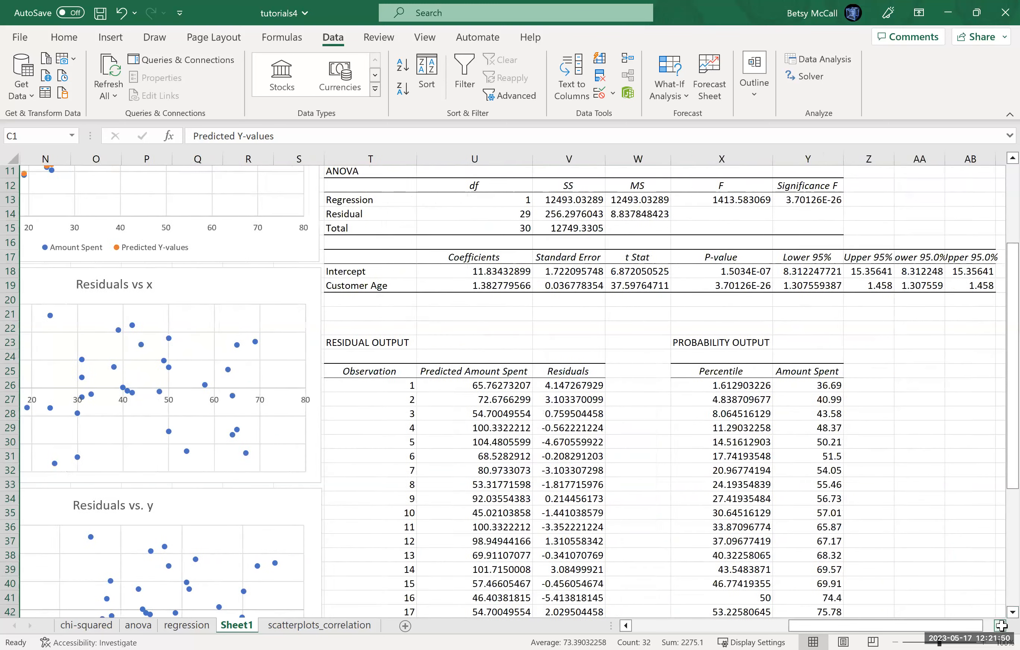
pyautogui.click(999, 626)
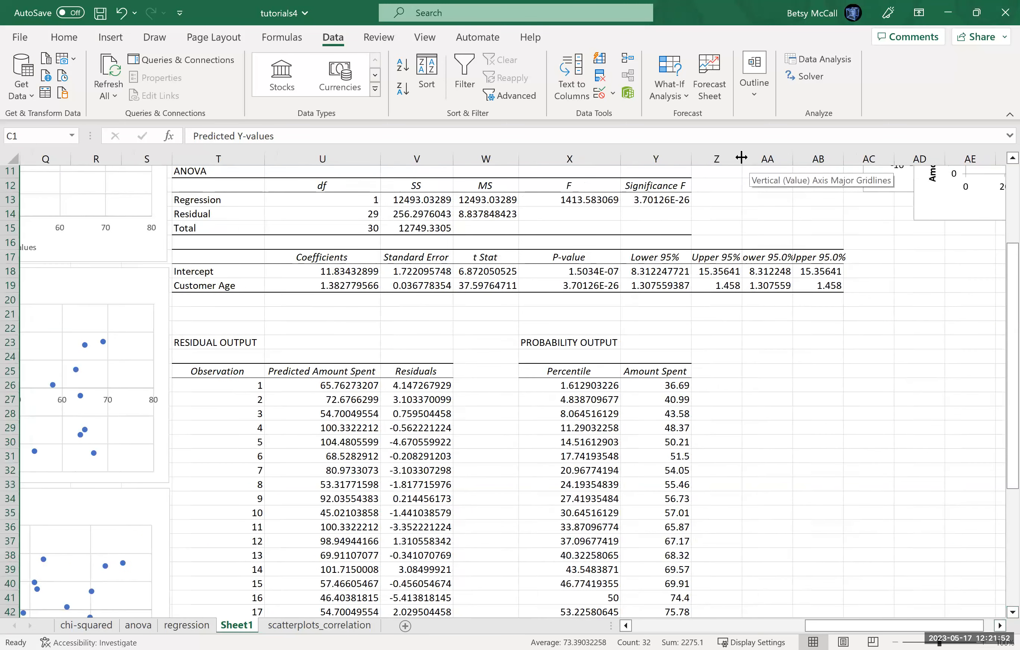
pyautogui.doubleClick(740, 158)
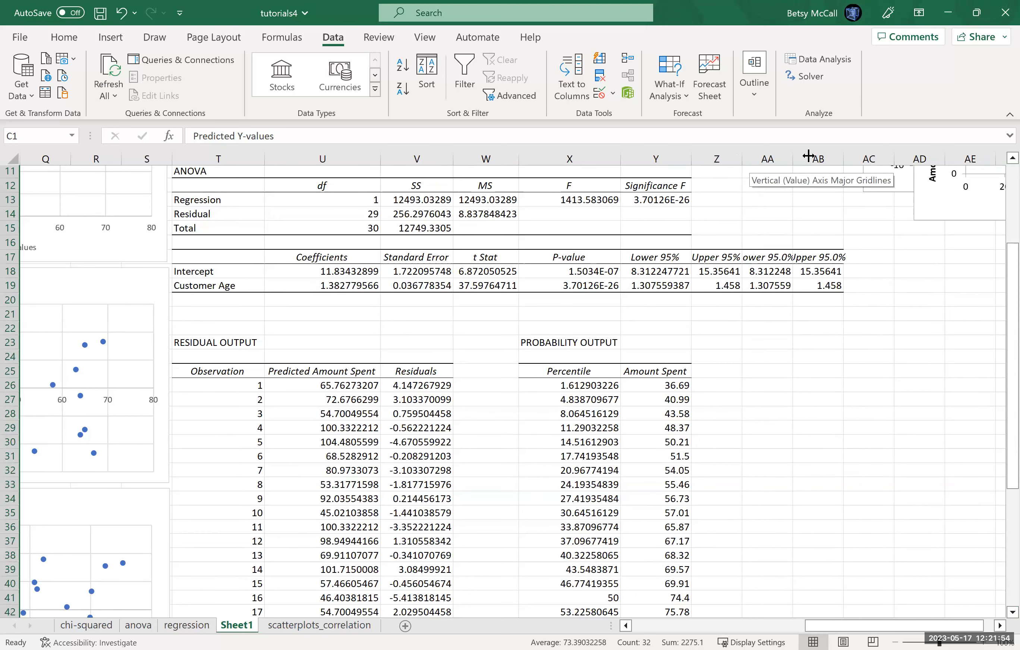
pyautogui.doubleClick(808, 157)
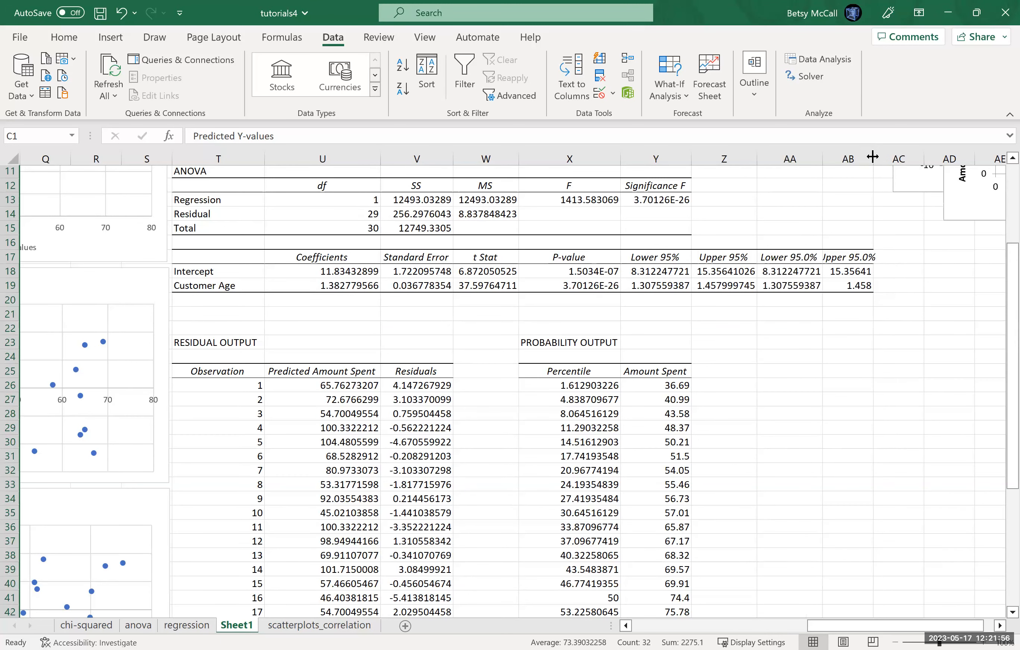
pyautogui.doubleClick(872, 157)
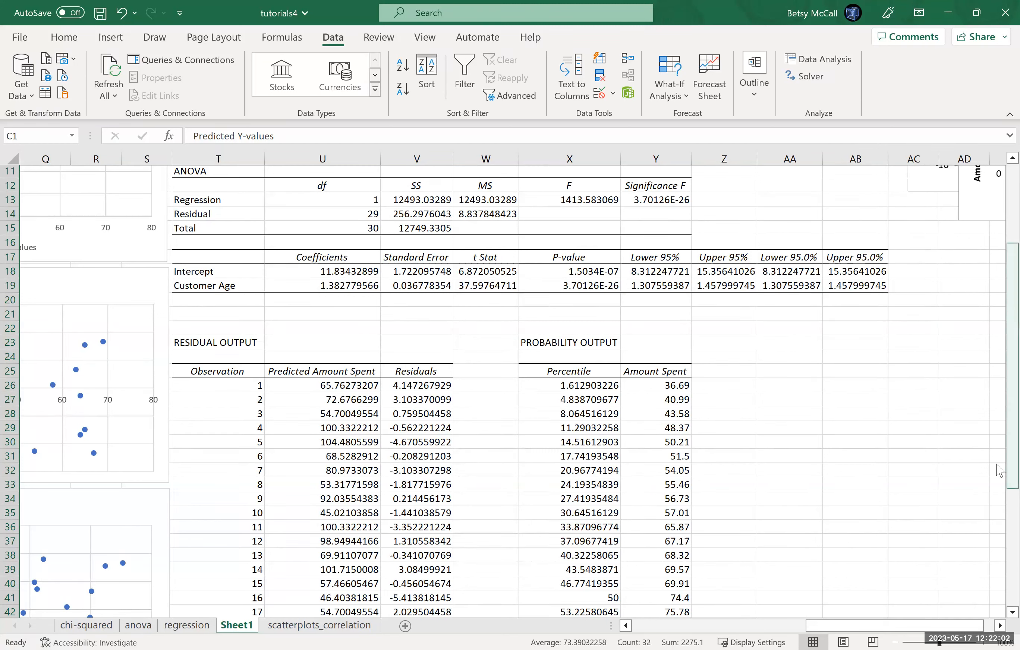
# Step: Move the Normal Probability Plot below the Customer Age Residual Plot, starting at column AC around row 25
pyautogui.scroll(-4, 1000, 531)
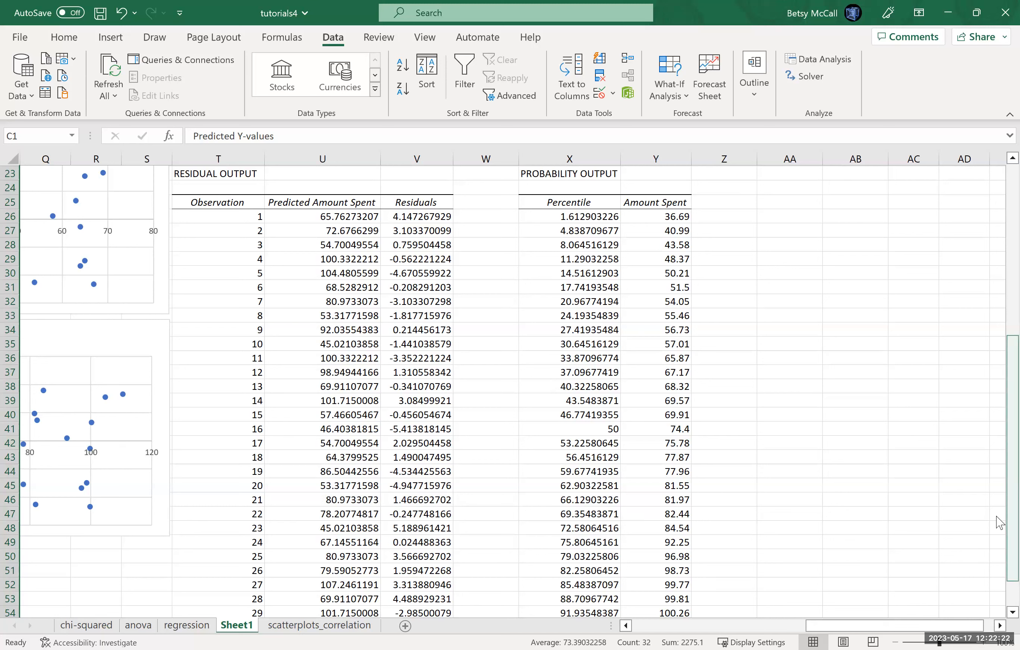
pyautogui.scroll(7, 999, 315)
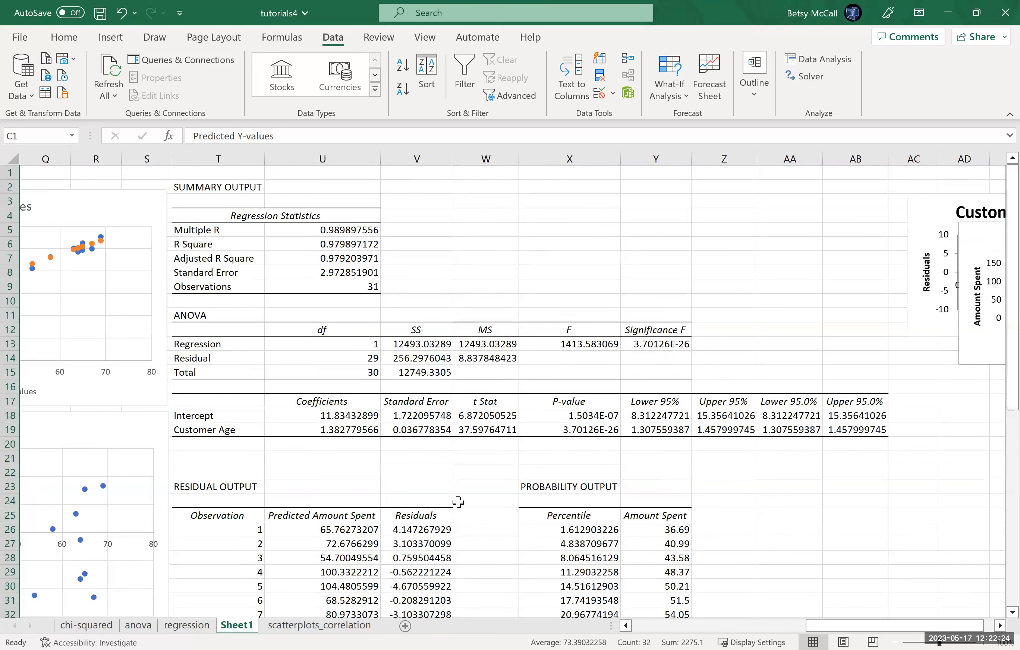
pyautogui.hscroll(4, 1000, 625)
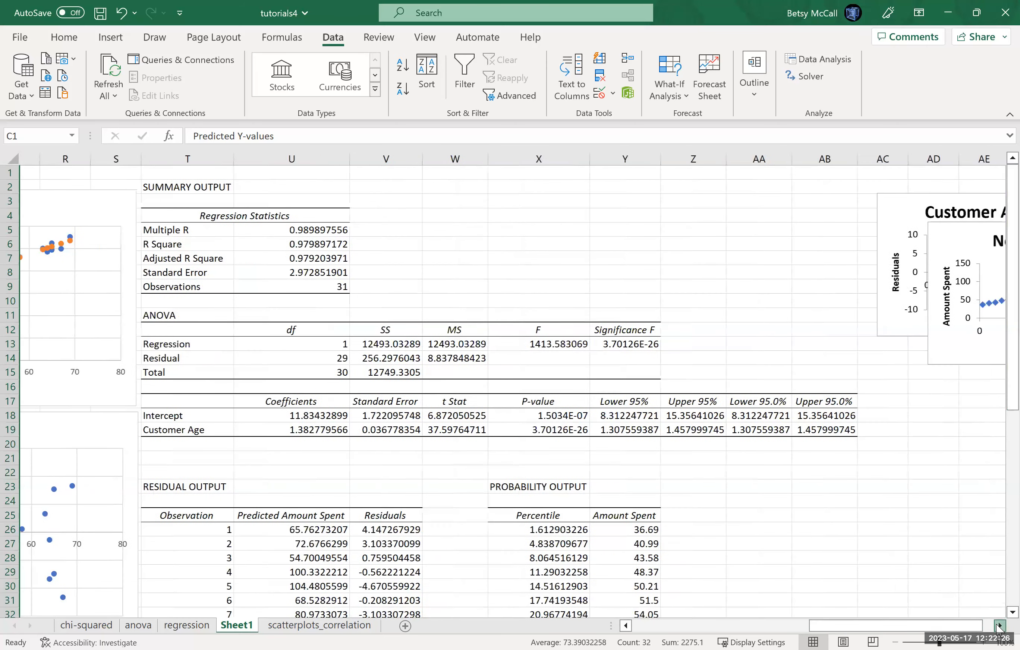
pyautogui.hscroll(2, 999, 626)
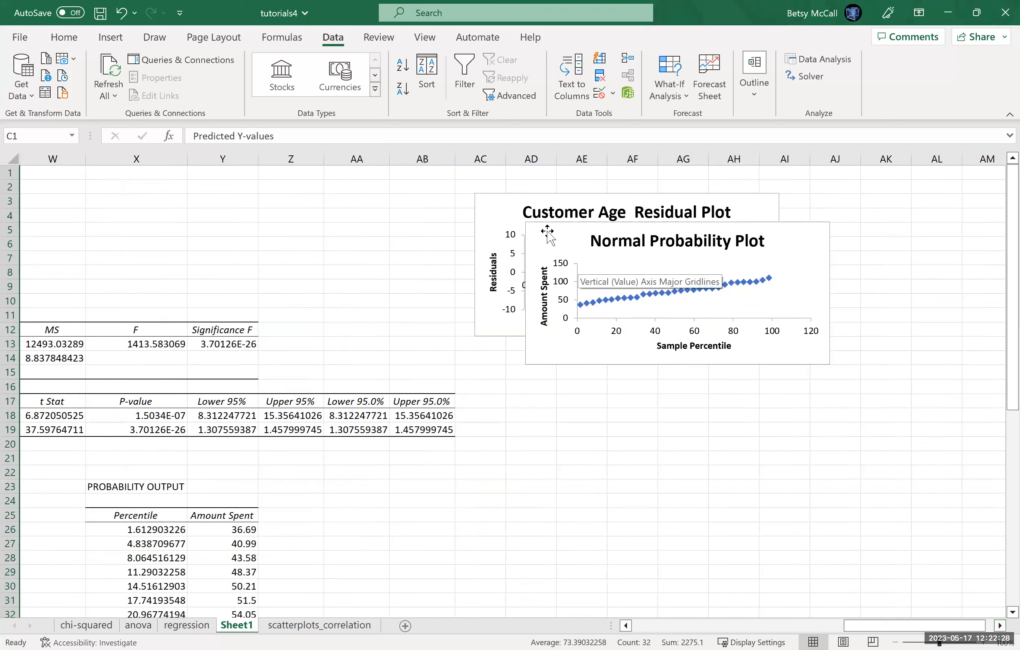
pyautogui.moveTo(547, 231); pyautogui.dragTo(494, 357)
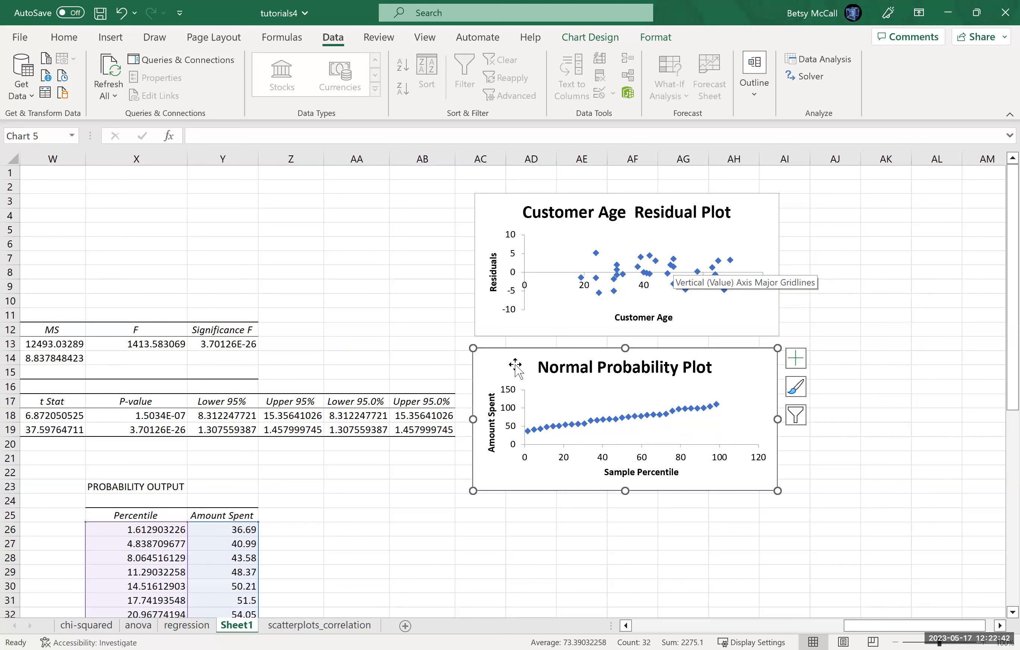
pyautogui.moveTo(493, 366); pyautogui.dragTo(495, 521)
# Step: Enlarge the Customer Age Residual Plot to about row 20 and the Normal Probability Plot to about row 40, both spanning columns AC to AJ
pyautogui.click(775, 333)
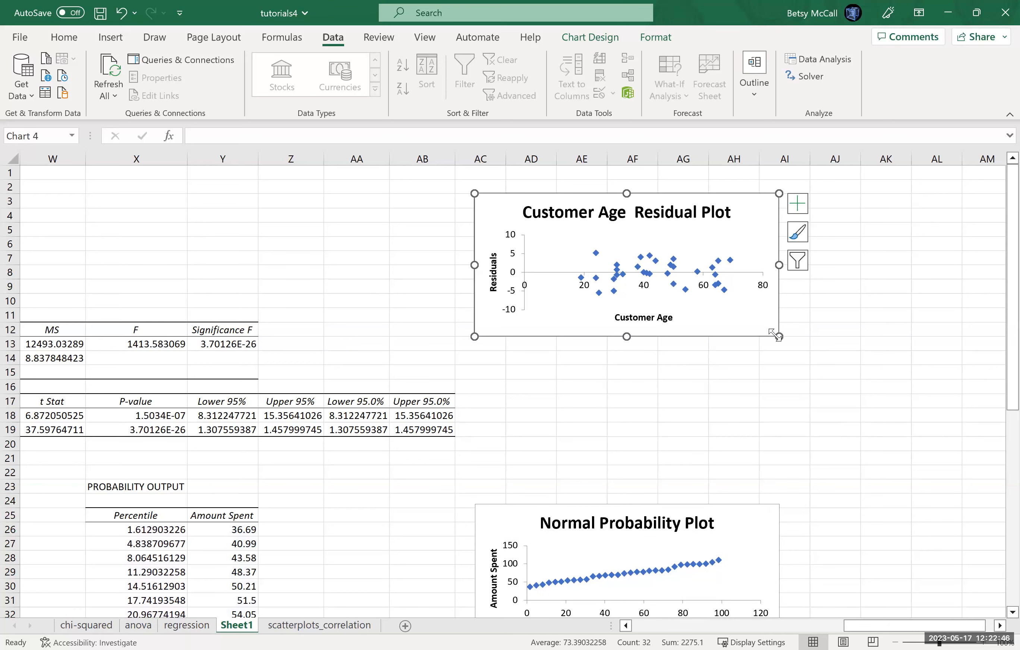
pyautogui.moveTo(791, 376); pyautogui.dragTo(866, 450)
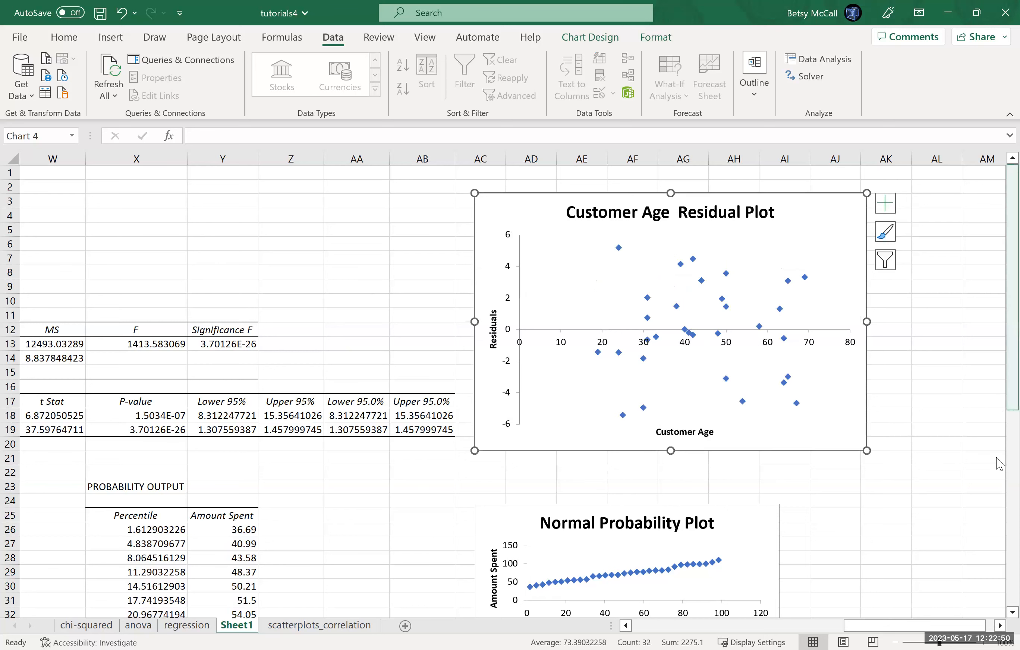
pyautogui.moveTo(1013, 308); pyautogui.dragTo(1012, 374)
pyautogui.click(768, 514)
pyautogui.moveTo(779, 527); pyautogui.dragTo(866, 614)
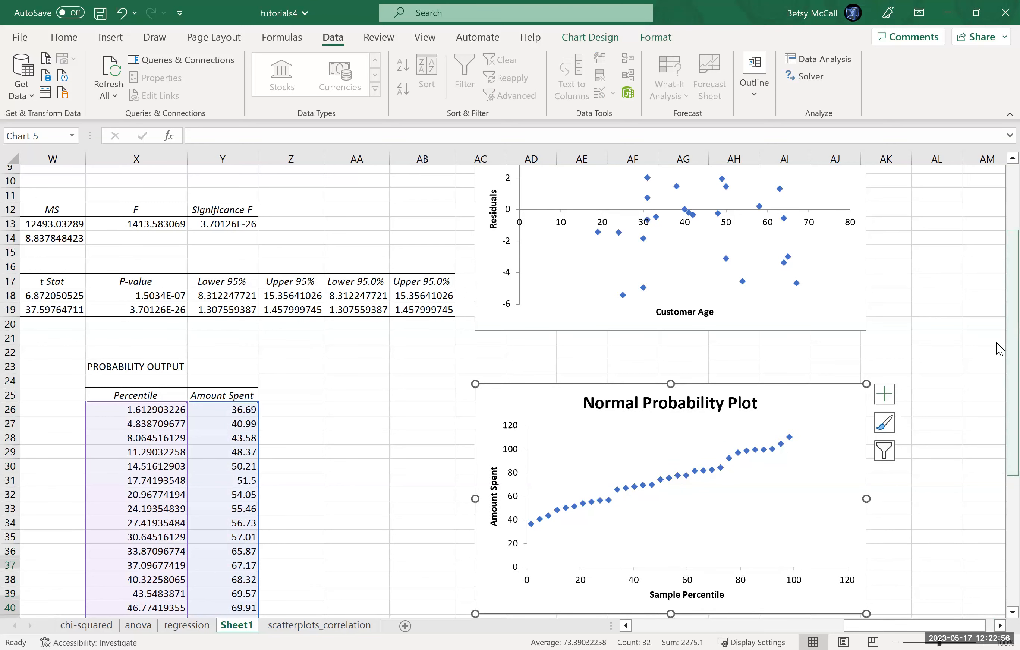
# Step: Add a trendline to the Normal Probability Plot
pyautogui.scroll(3, 729, 295)
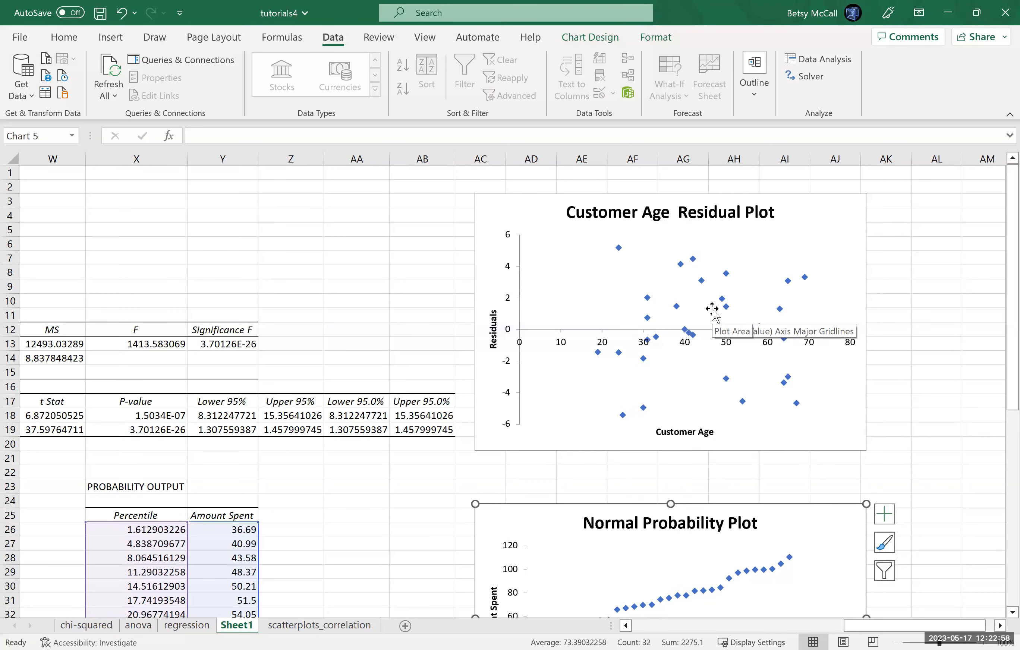
pyautogui.moveTo(853, 631); pyautogui.dragTo(754, 628)
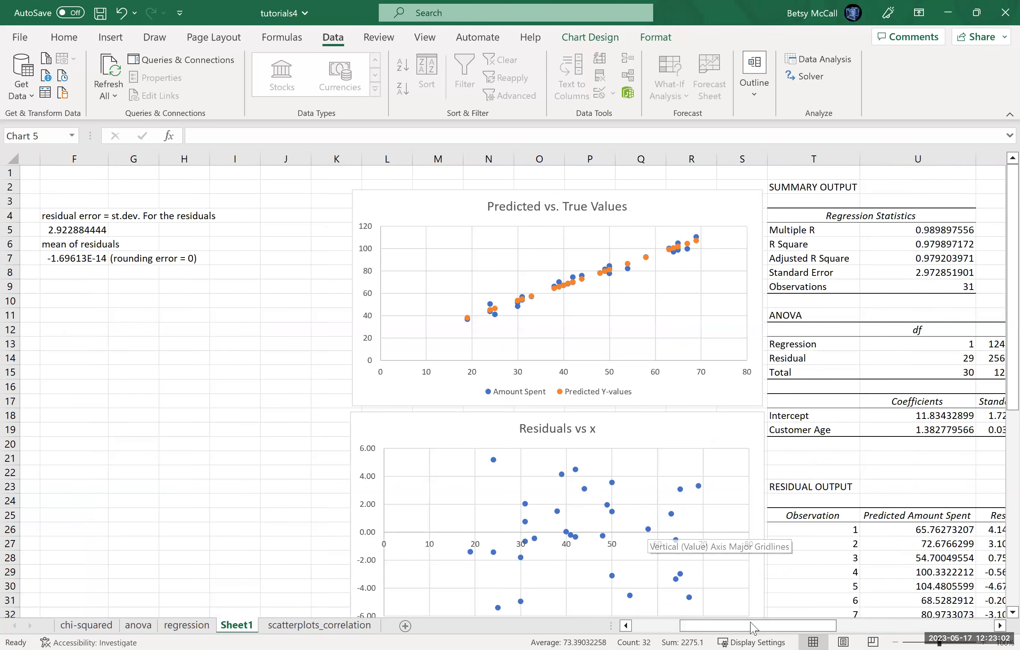
pyautogui.click(951, 626)
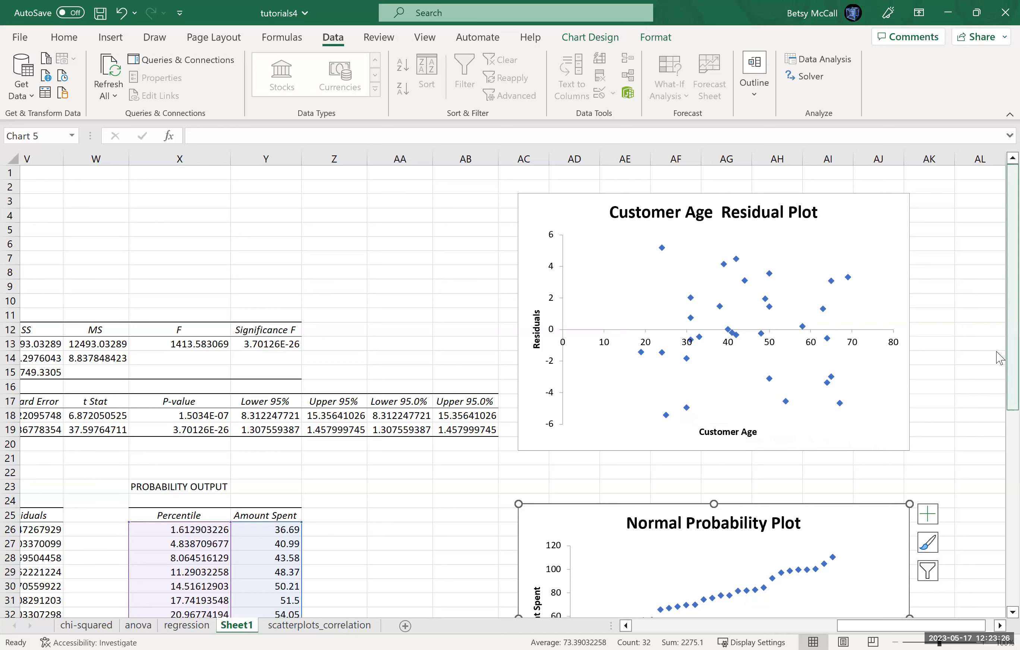
pyautogui.scroll(-5, 621, 430)
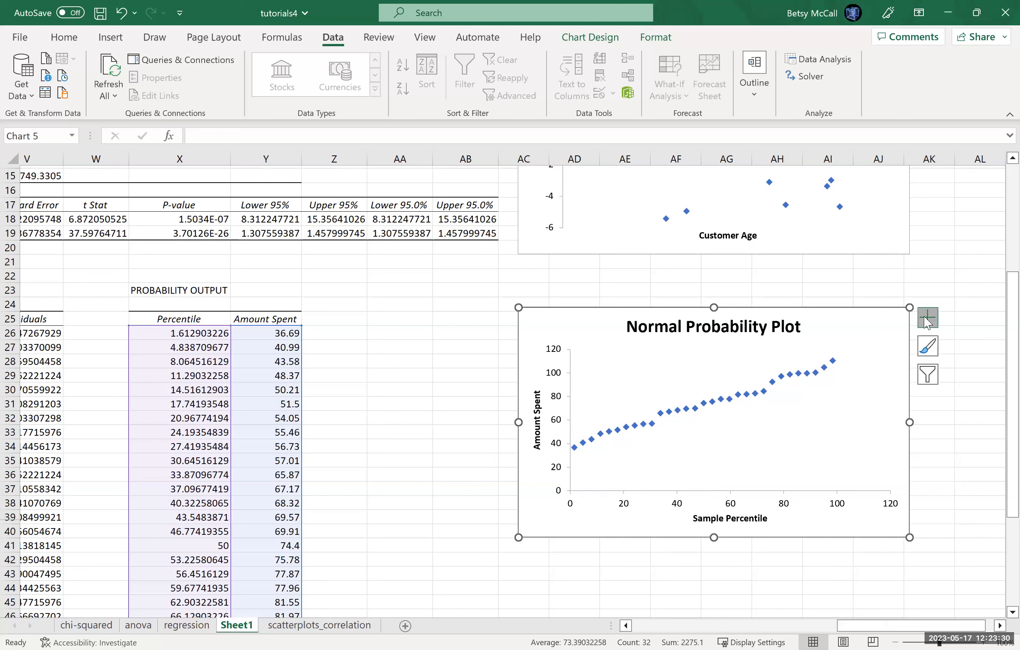
pyautogui.click(417, 447)
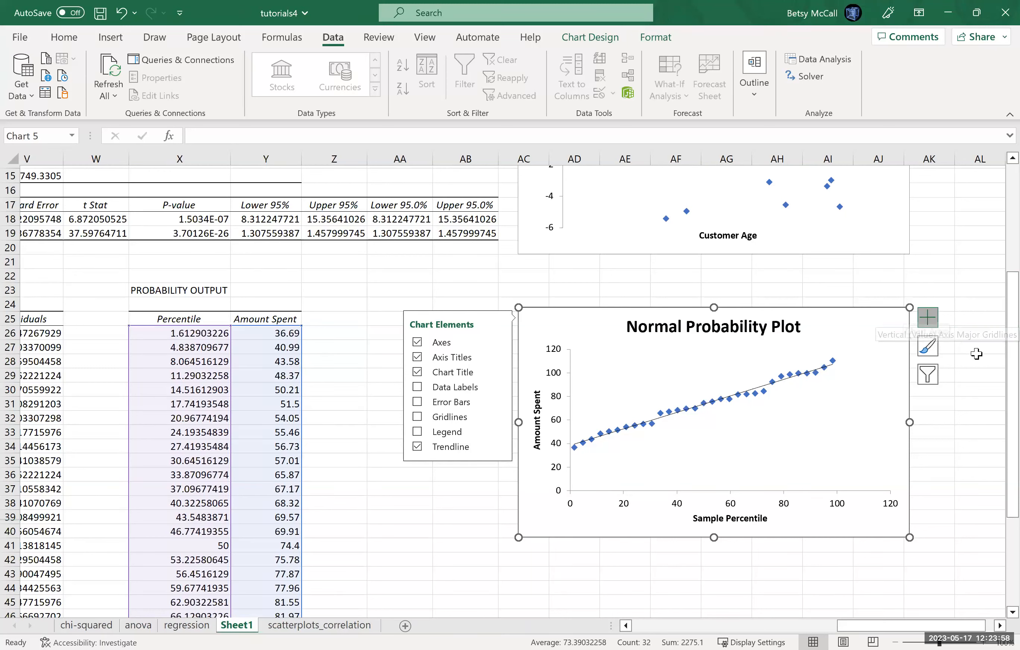
pyautogui.click(936, 321)
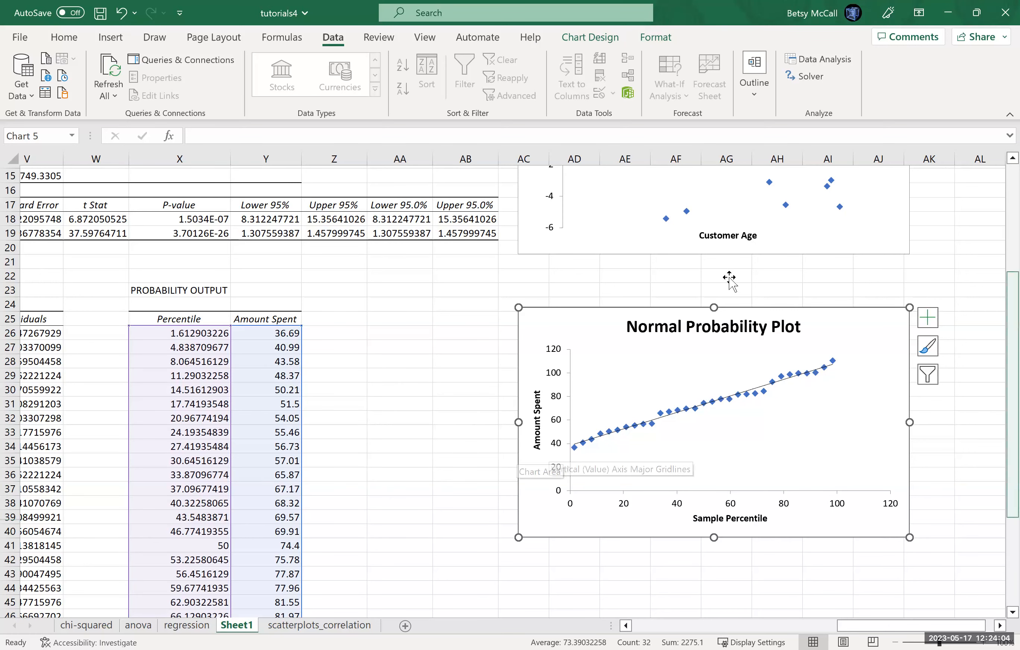
# Step: Review the Customer Age Residual Plot against the Residuals vs x chart and the original data with its predicted values and residuals
pyautogui.scroll(4, 729, 278)
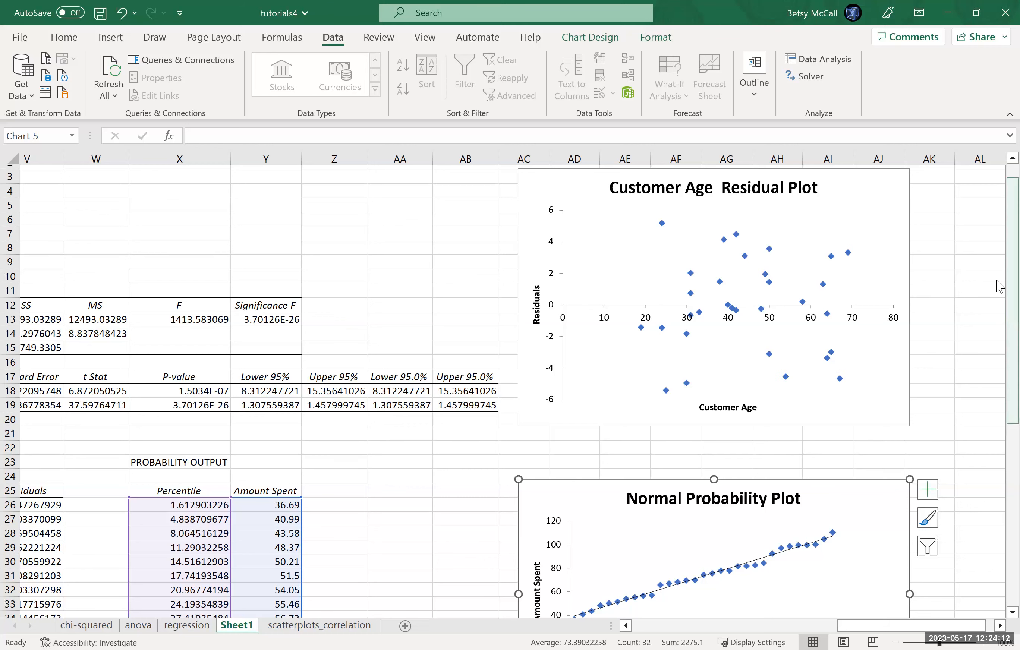
pyautogui.scroll(1, 866, 629)
pyautogui.moveTo(858, 632); pyautogui.dragTo(724, 633)
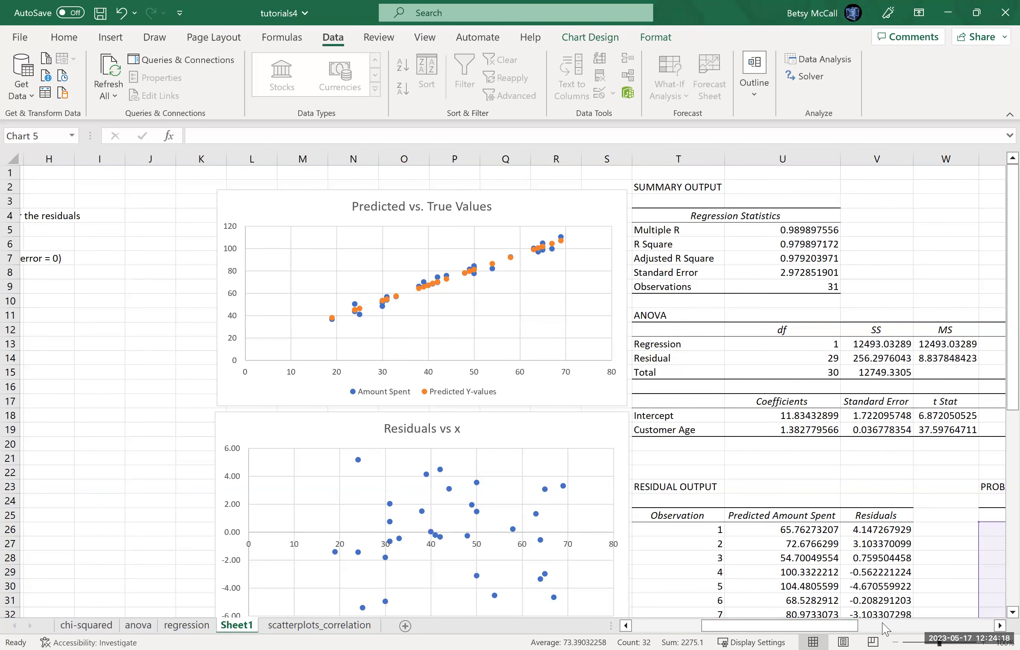
pyautogui.moveTo(769, 633); pyautogui.dragTo(708, 633)
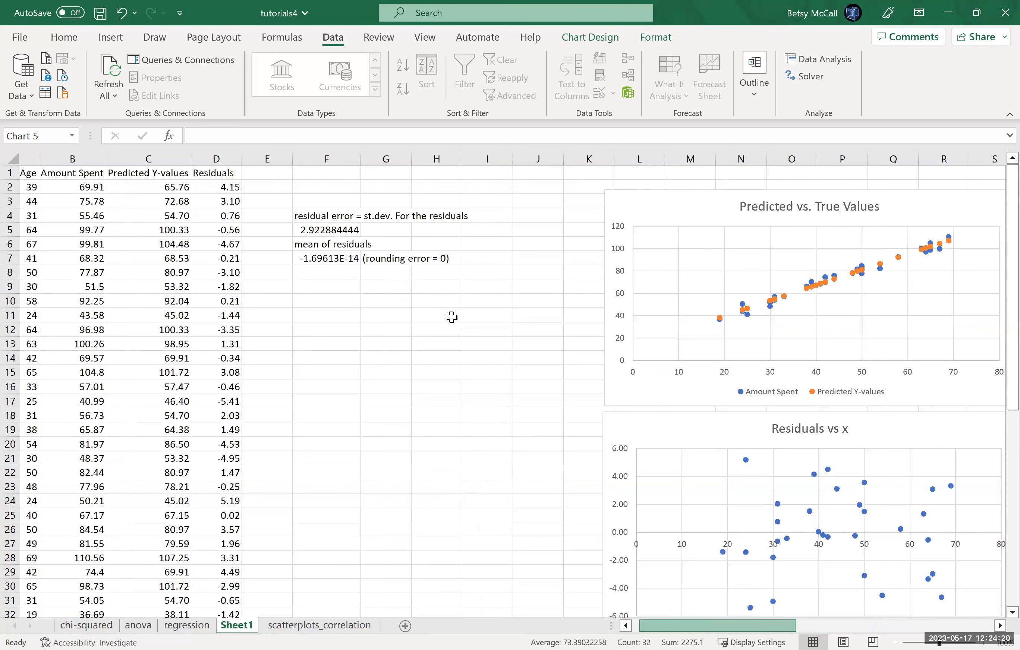